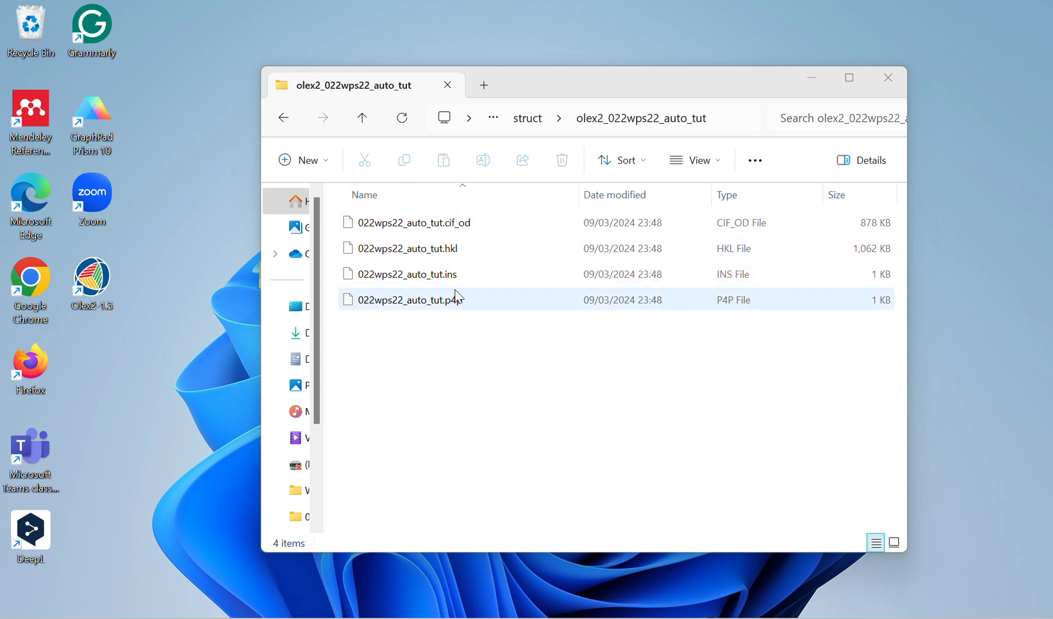
Step: Open the file 022wps22_auto_tut.ins in Olex2
drag(524, 335, 466, 338)
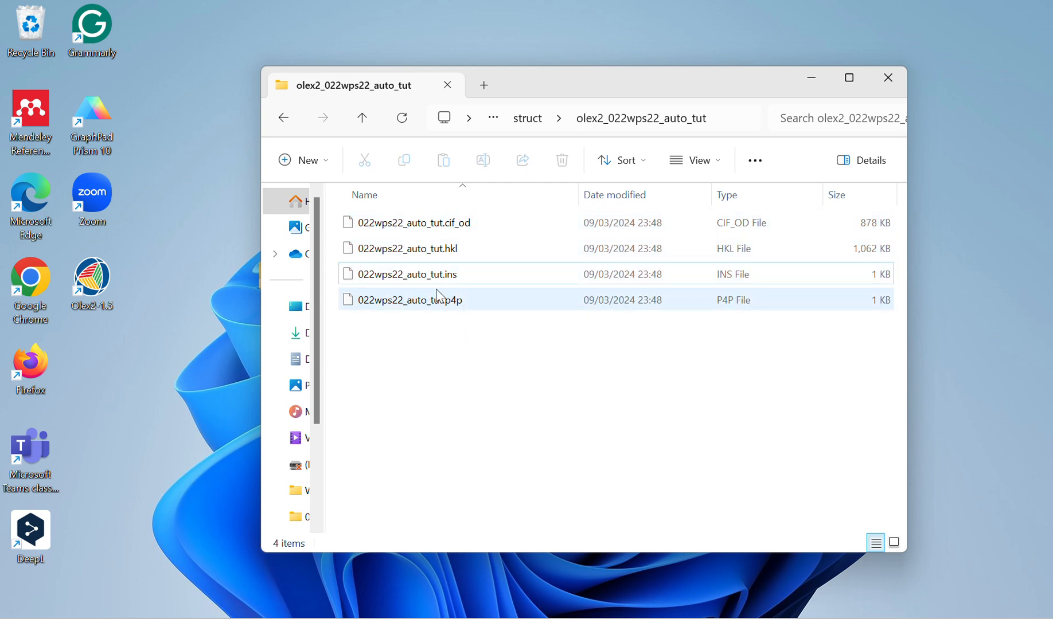
click(423, 276)
drag(401, 283, 96, 290)
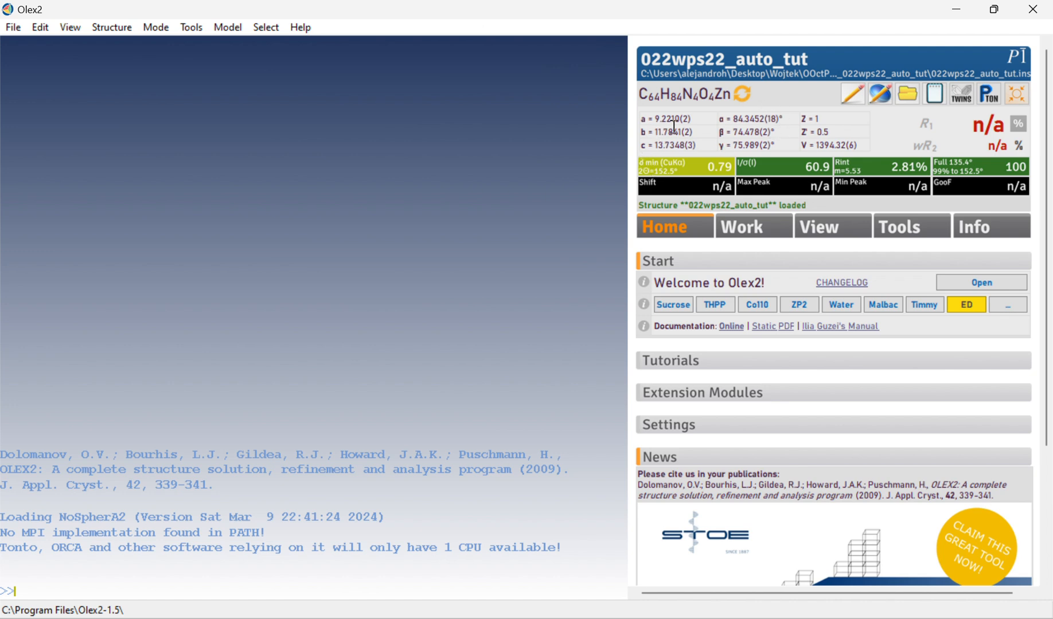
Step: Solve the structure with ShelXT as the solution program, using Intrinsic Phasing
drag(653, 120, 703, 152)
click(740, 132)
click(745, 234)
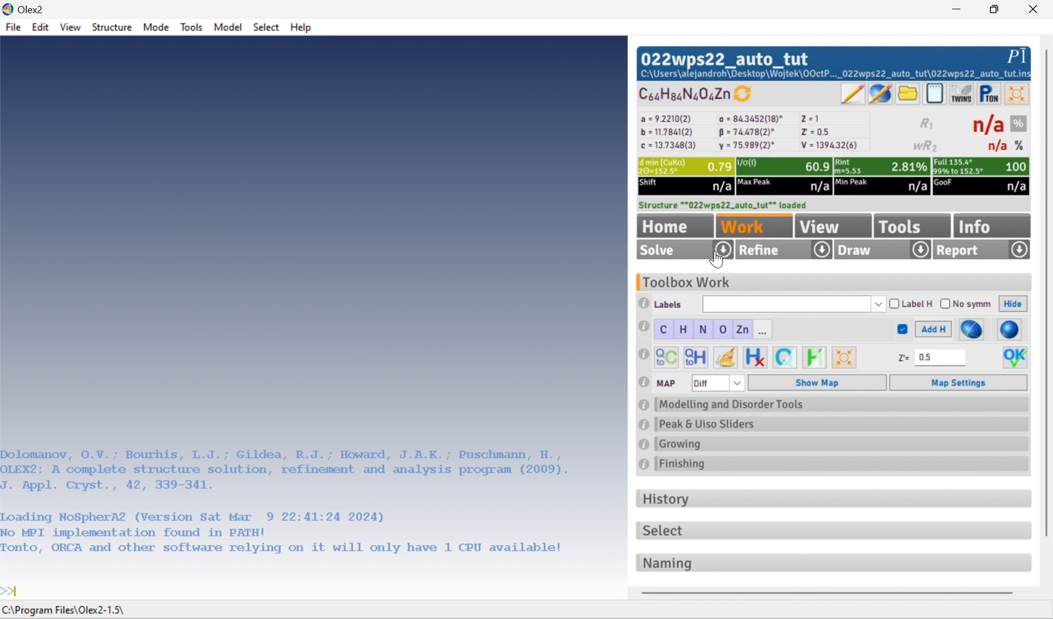
click(718, 255)
click(754, 276)
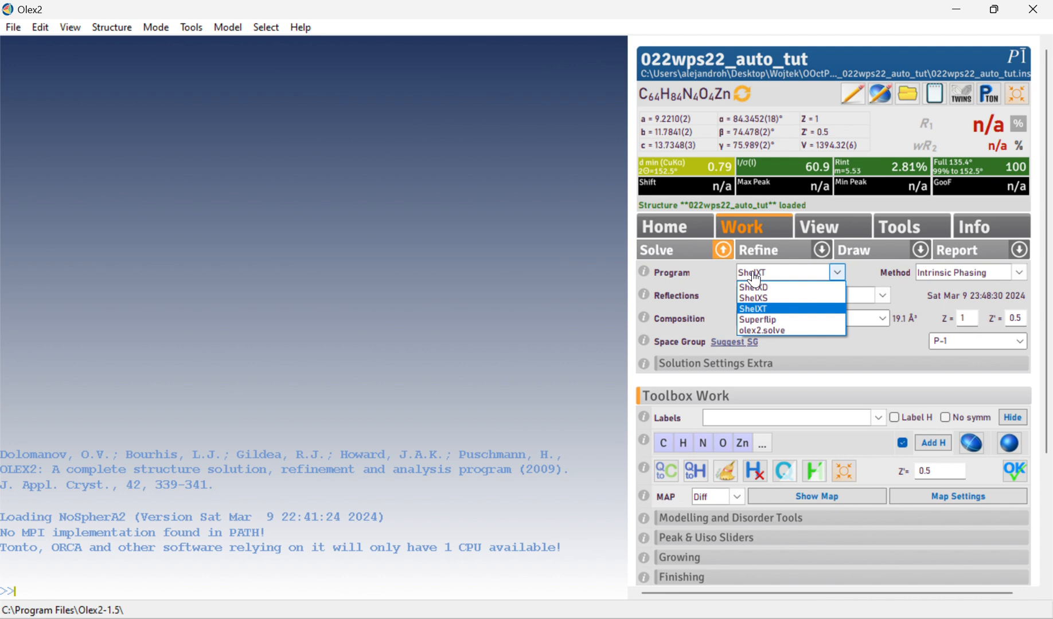
click(774, 311)
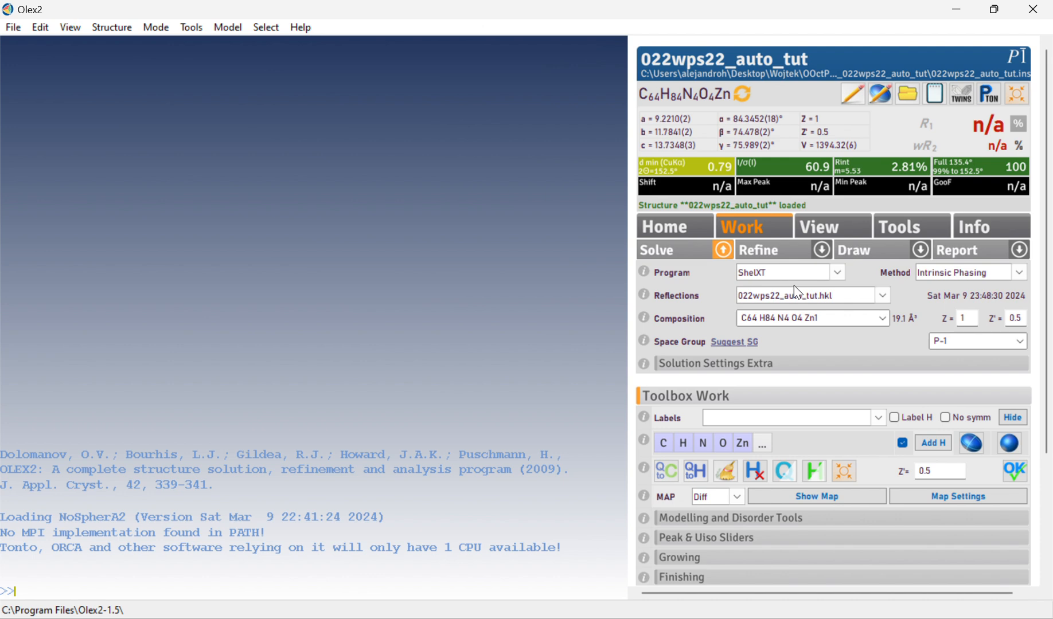
click(677, 254)
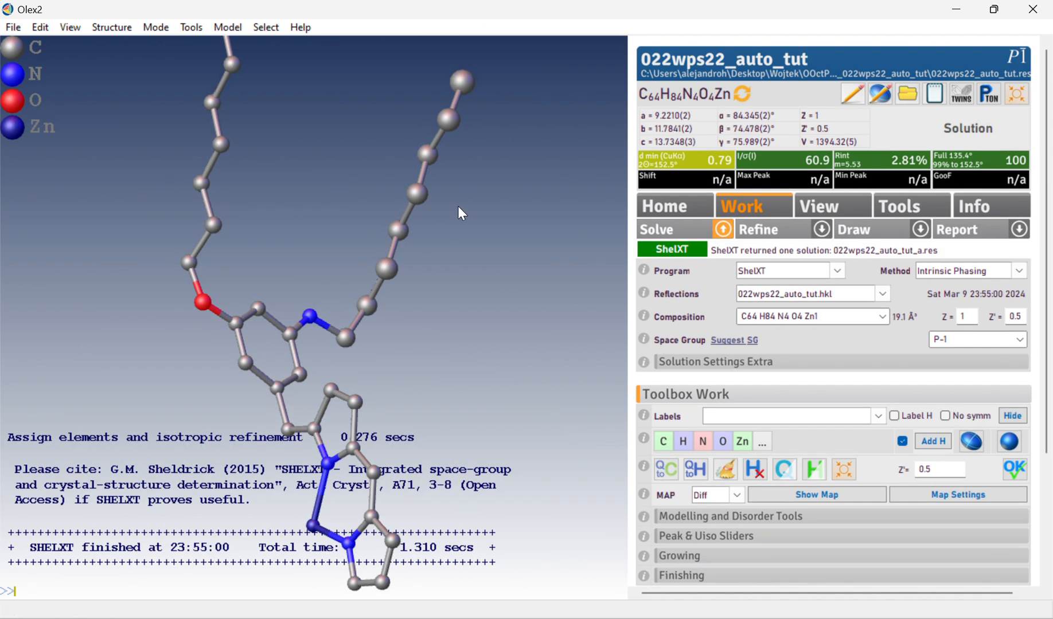
Step: Reassign the wrongly labelled nitrogen linking the phenyl ring to one alkyl chain as oxygen
right_click(461, 295)
click(364, 376)
mouse_move(364, 376)
mouse_down()
mouse_move(399, 380)
mouse_move(513, 324)
mouse_move(520, 383)
mouse_move(476, 446)
mouse_move(319, 336)
mouse_up()
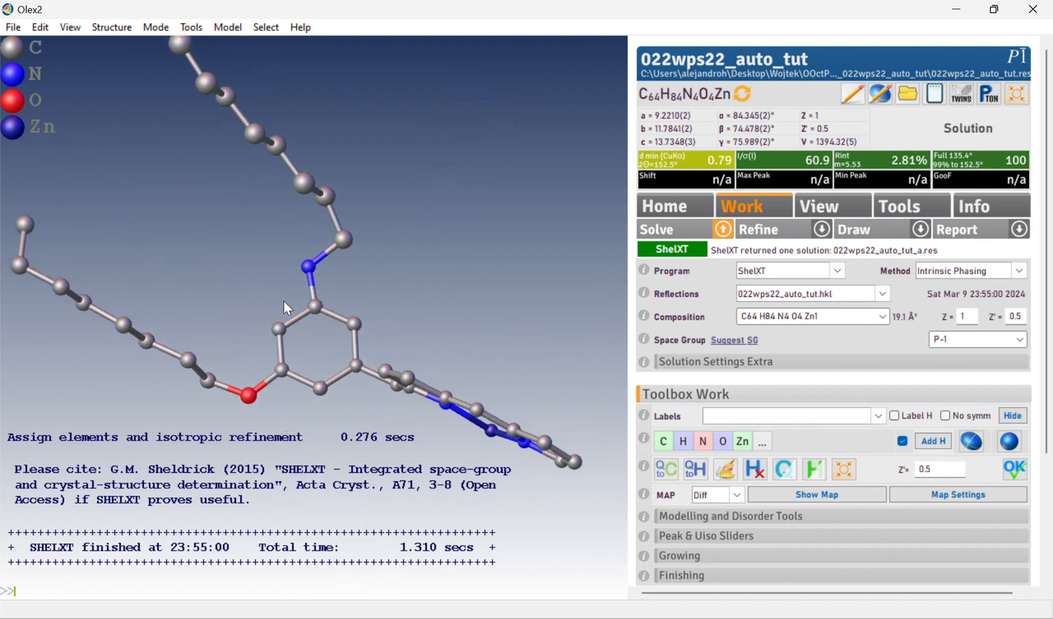
click(309, 268)
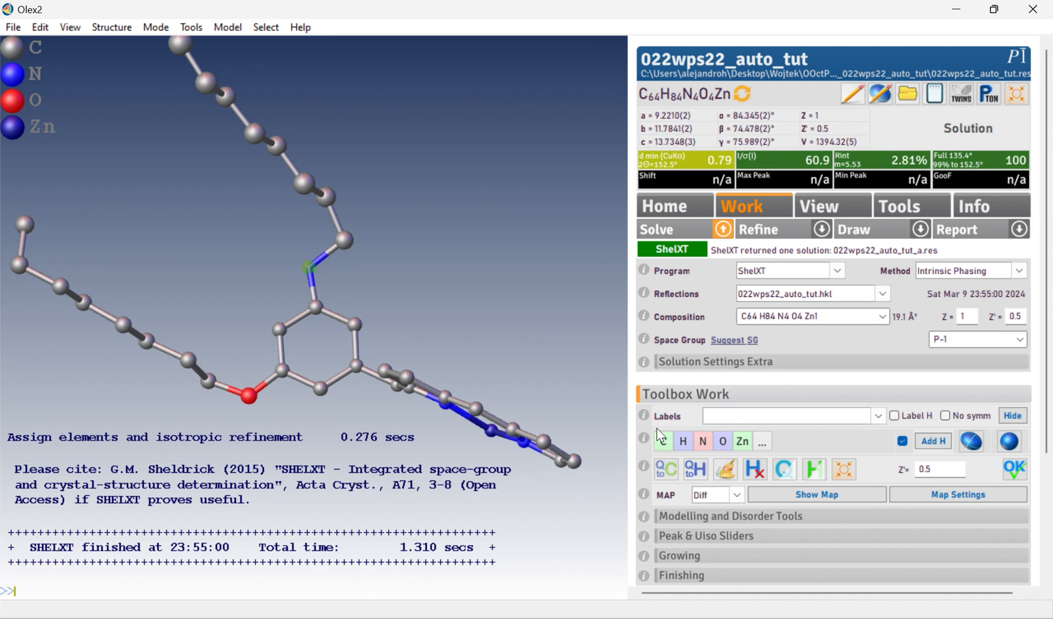
click(723, 443)
drag(439, 269, 453, 238)
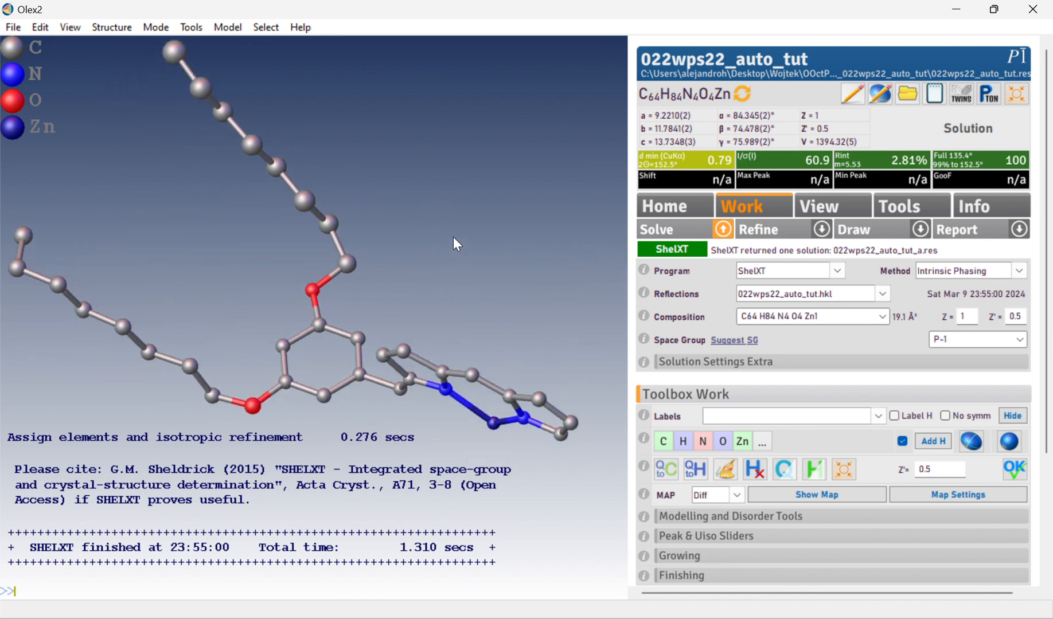
Step: Refine the corrected model with isotropic atoms
click(778, 234)
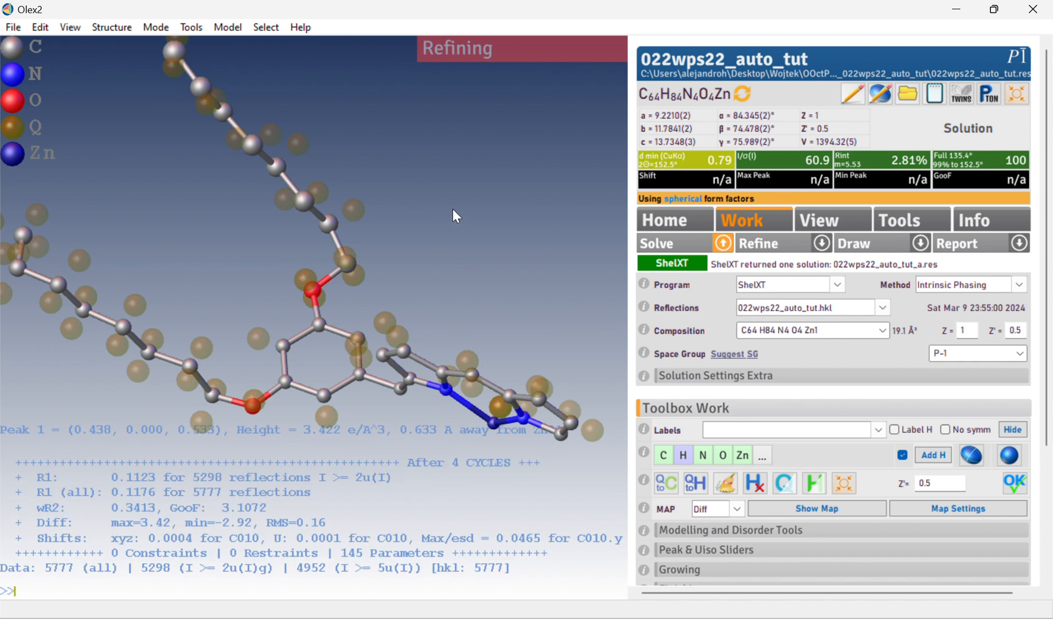
drag(445, 250, 242, 327)
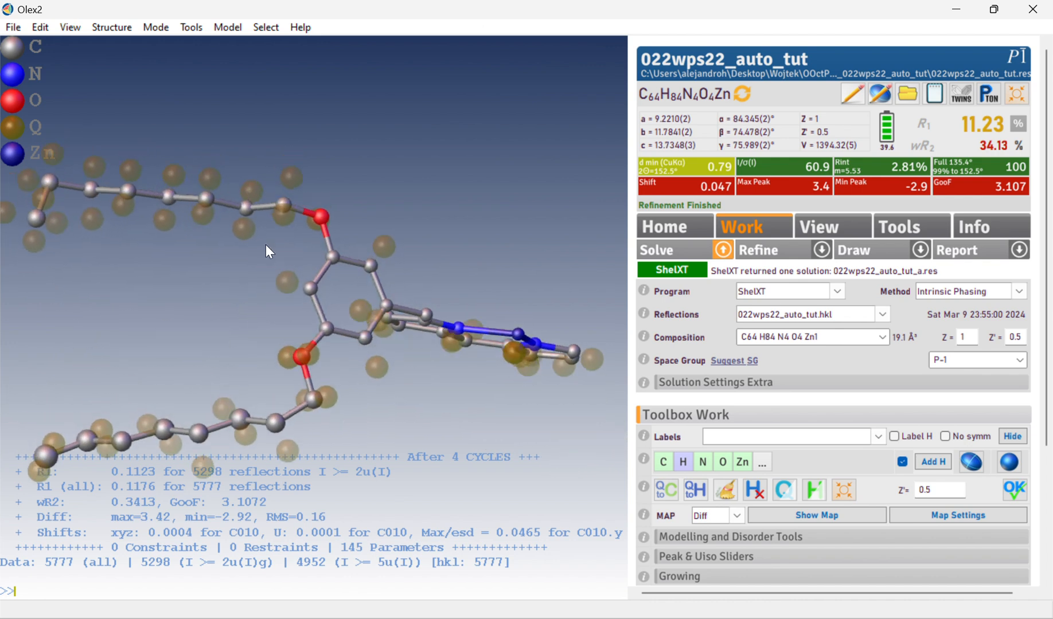
drag(201, 191, 386, 198)
Step: Vary how many residual Q peaks are displayed around the molecule, and finish with all of them hidden
scroll(383, 190, down, 8)
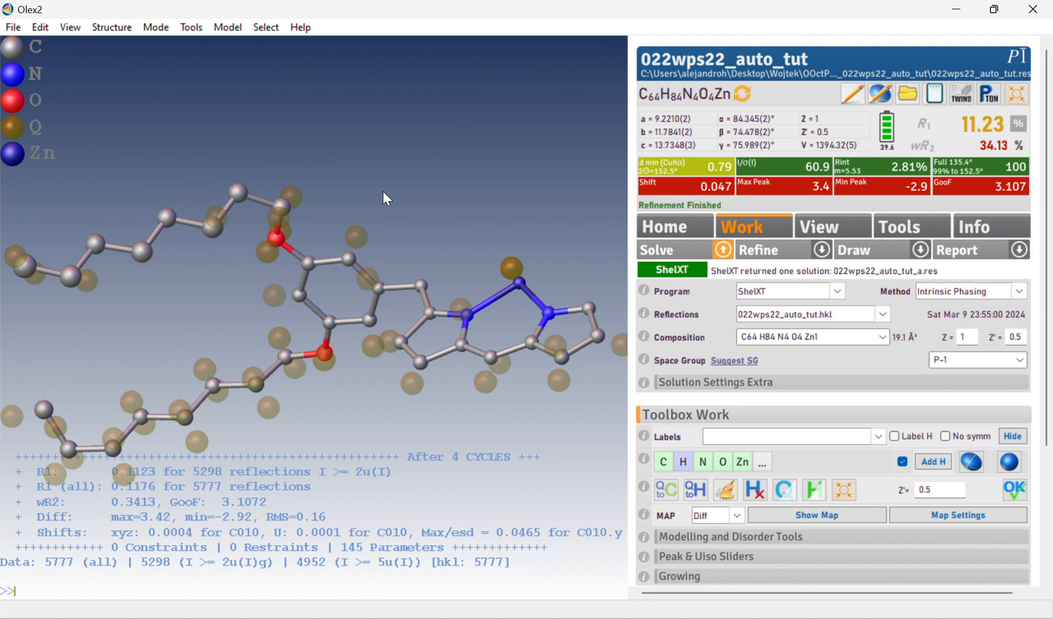
scroll(382, 191, down, 9)
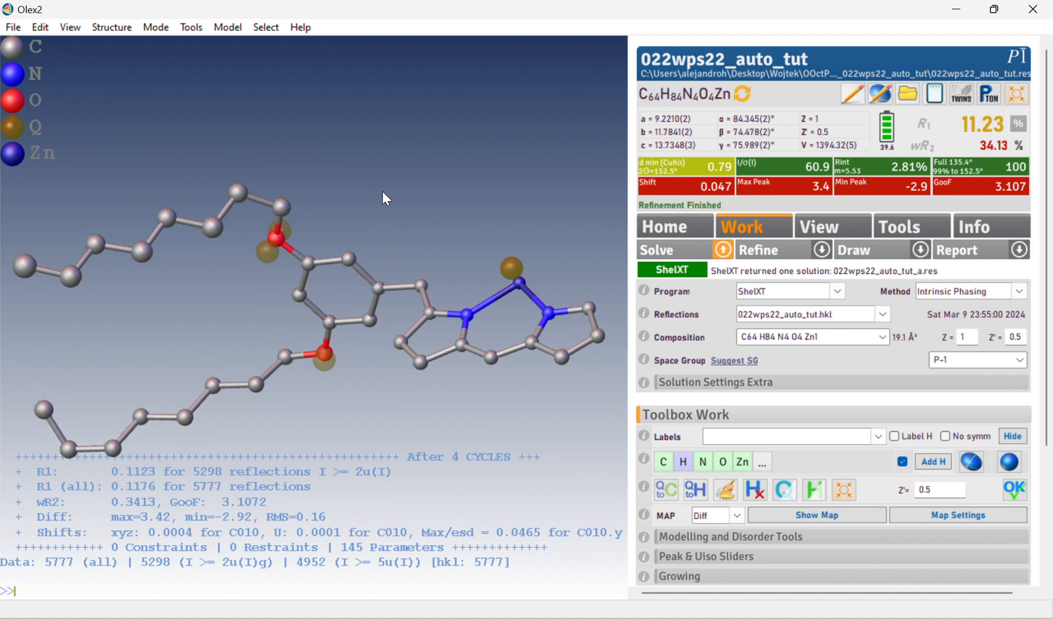
scroll(382, 191, up, 2)
scroll(383, 192, up, 8)
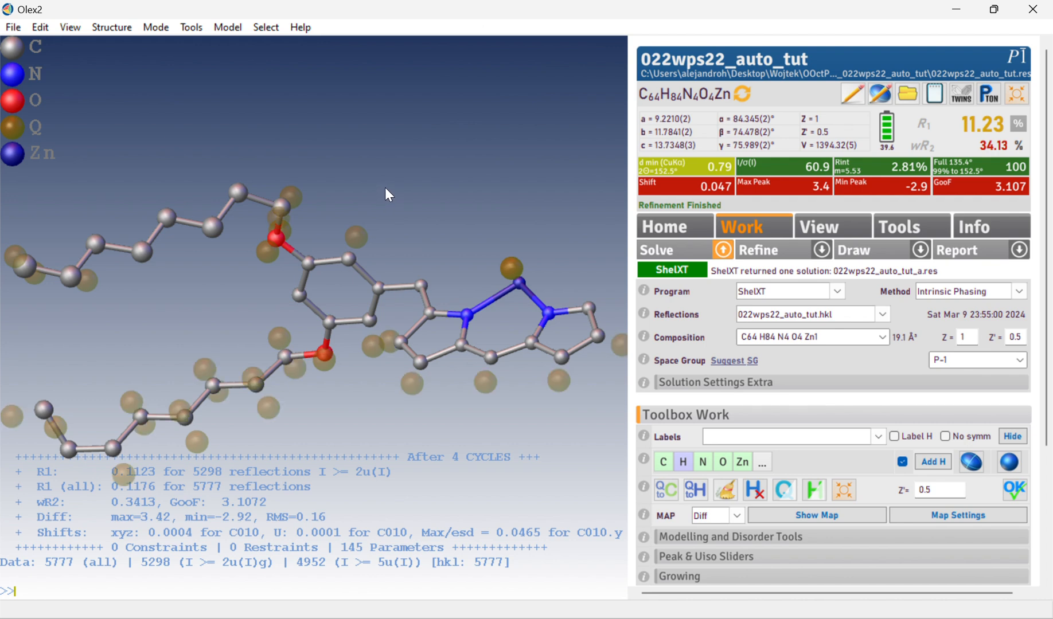
scroll(448, 230, down, 8)
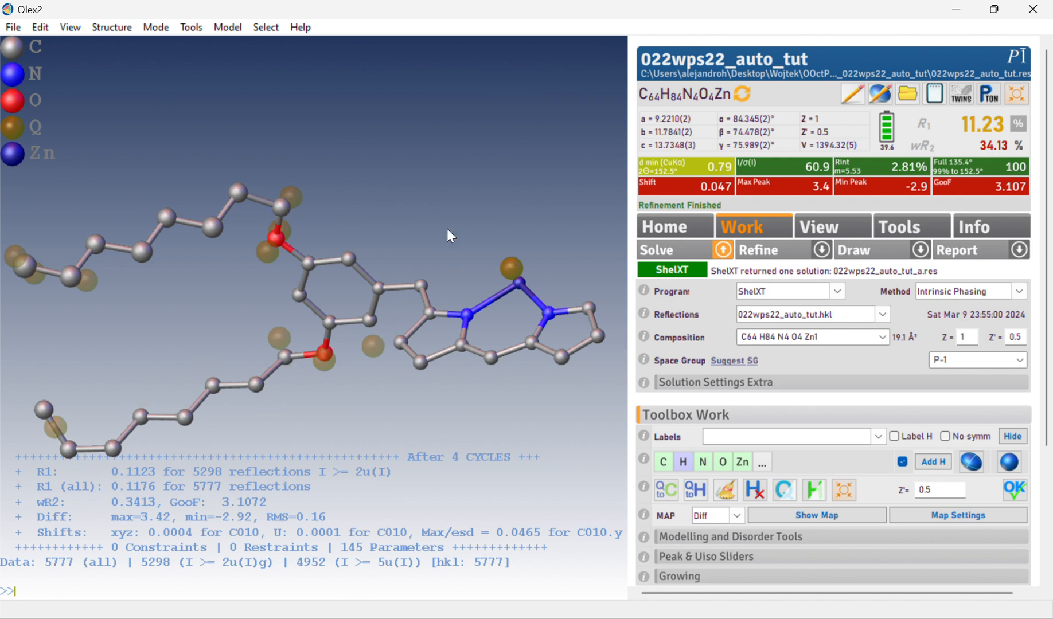
scroll(447, 230, down, 1)
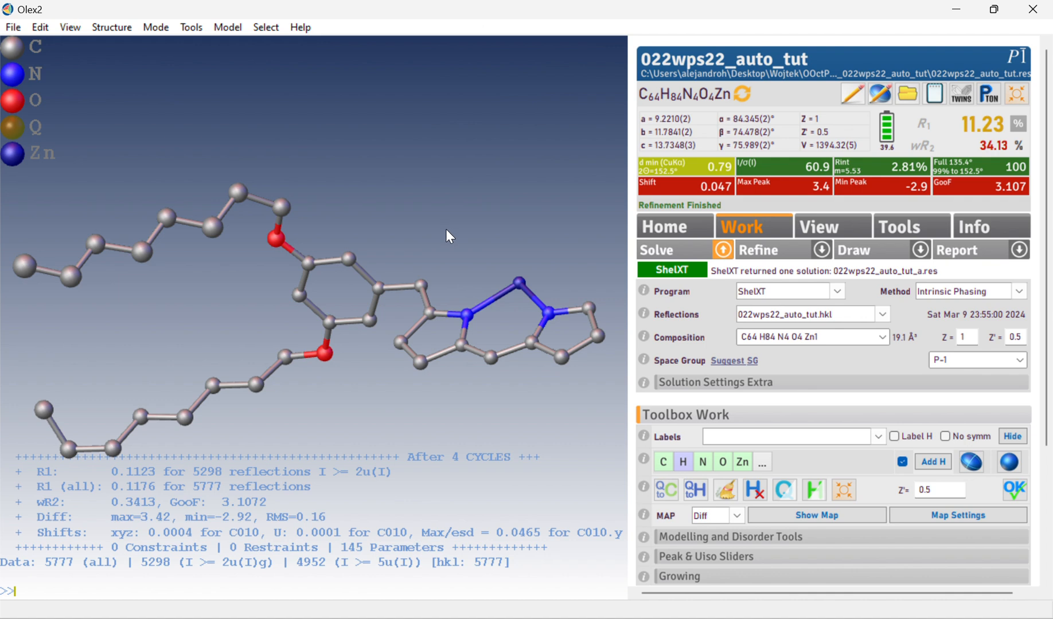
drag(412, 210, 441, 227)
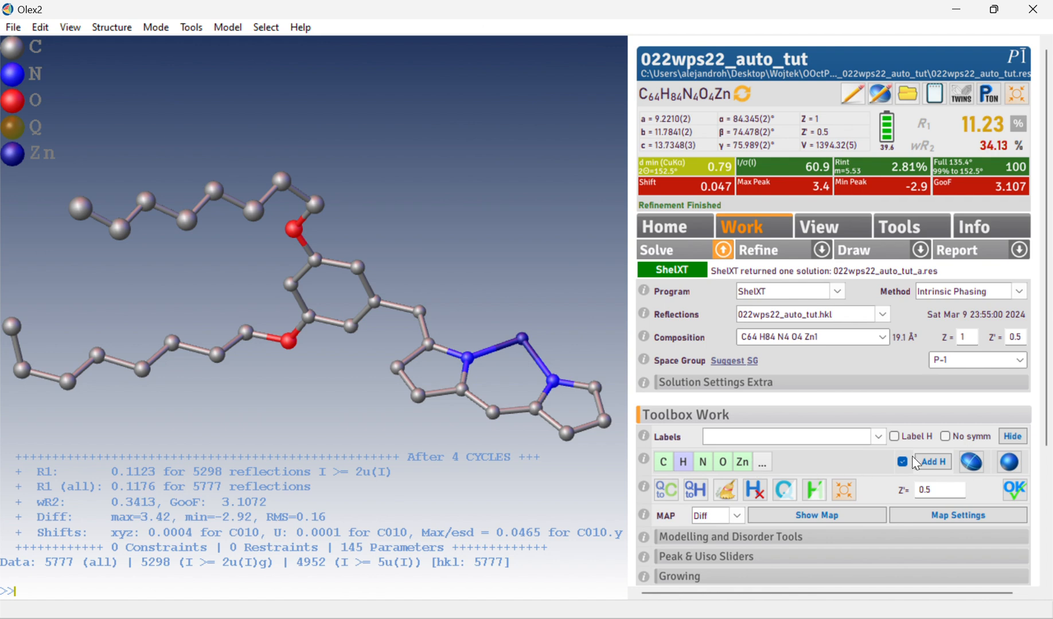
Step: Try to refine the atoms anisotropically with olex2.refine
click(972, 468)
text(nis)
click(763, 258)
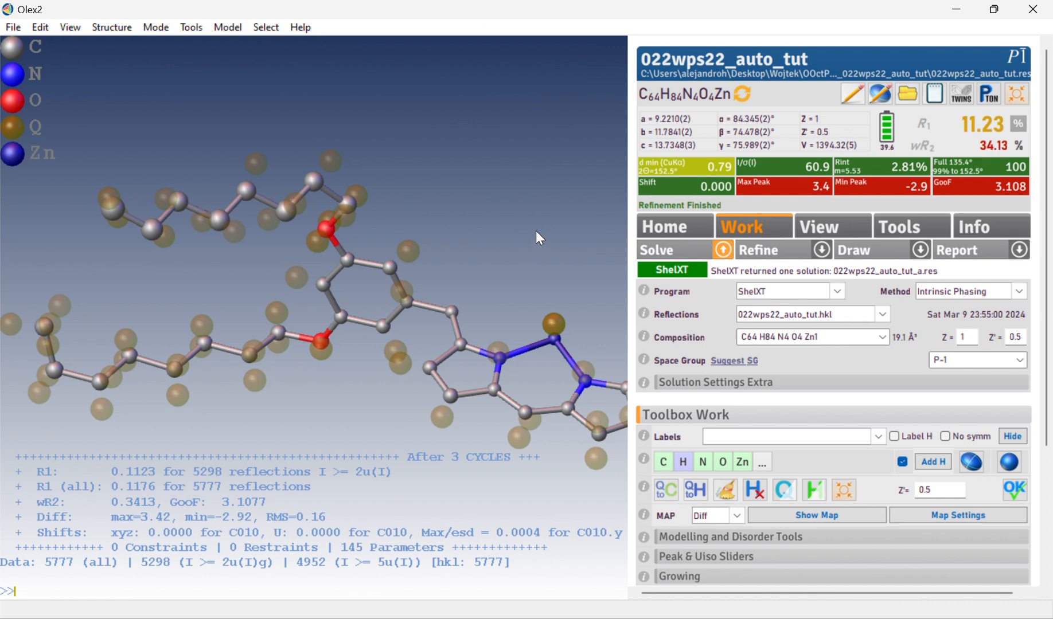
drag(519, 209, 518, 232)
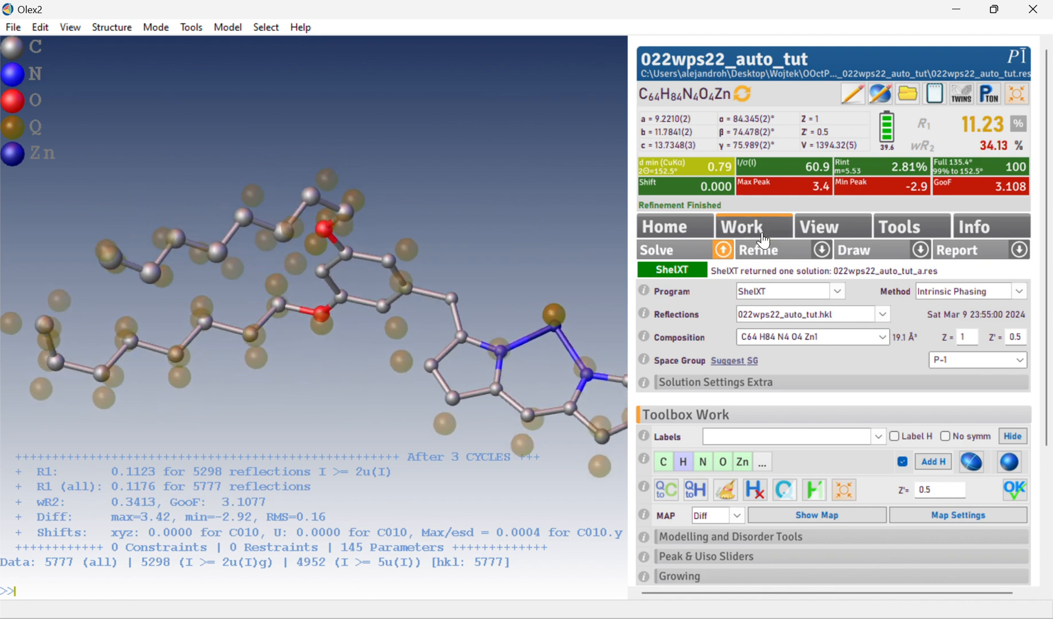
click(821, 227)
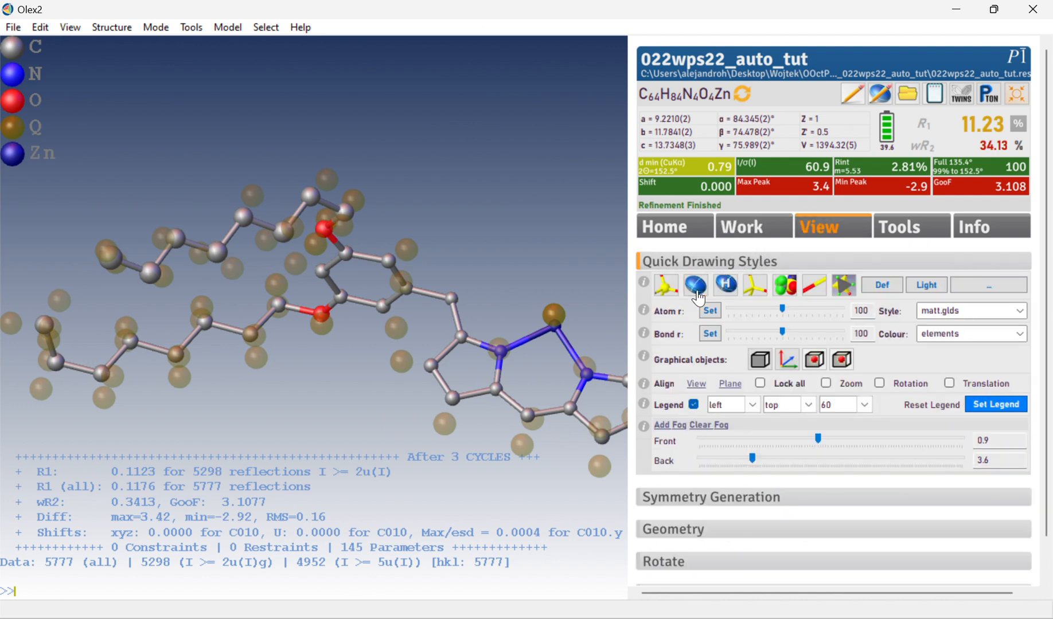
drag(493, 182, 463, 273)
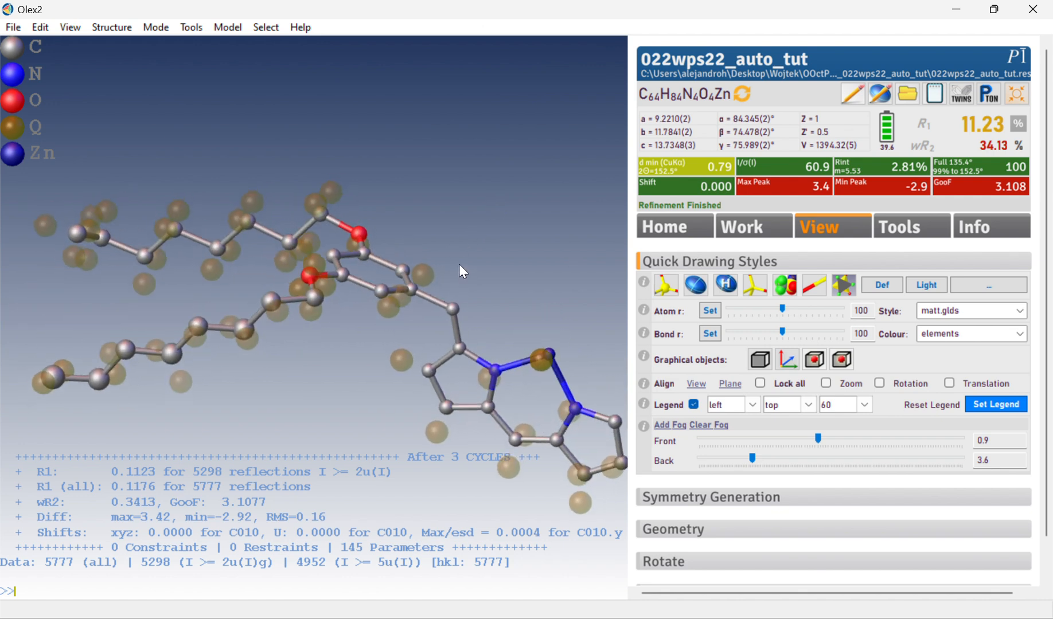
key(ctrl+r)
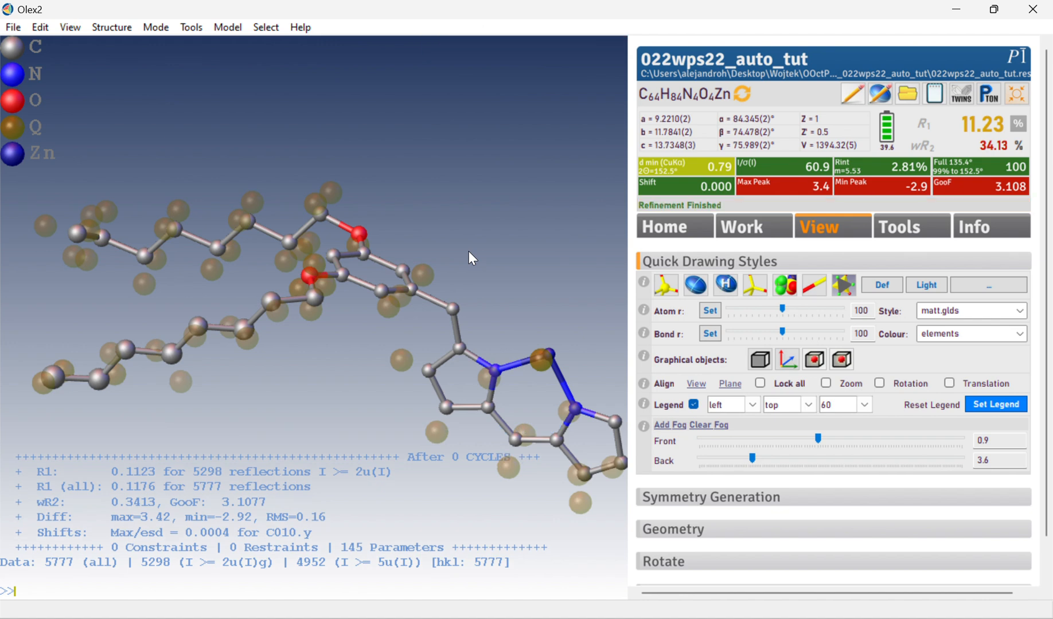
Step: Switch the refinement program to ShelXL with L.S. and refine the structure again
click(745, 228)
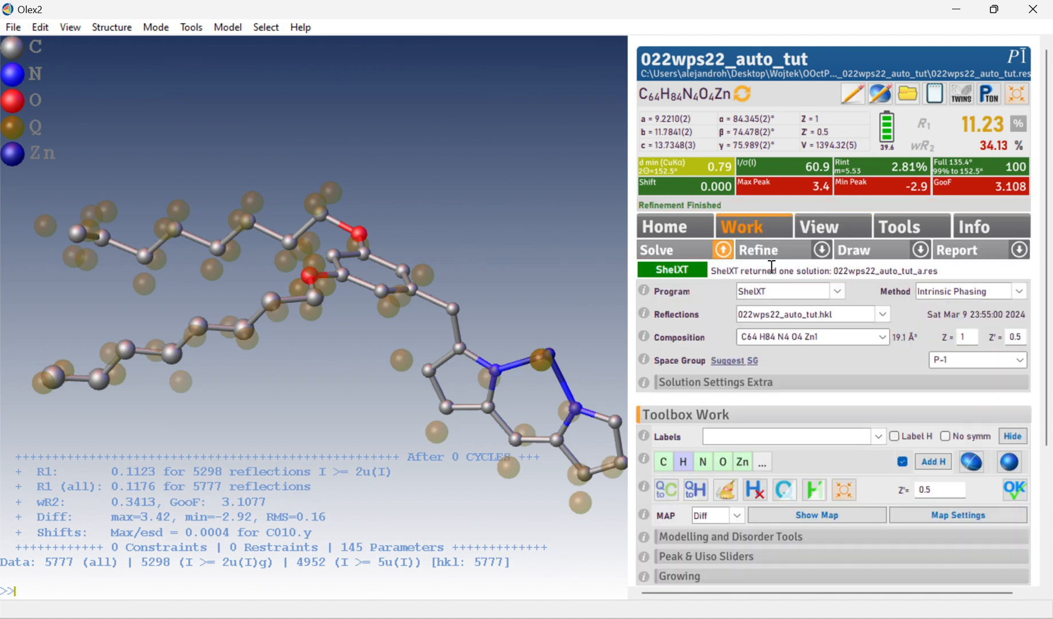
click(811, 252)
click(822, 250)
click(771, 272)
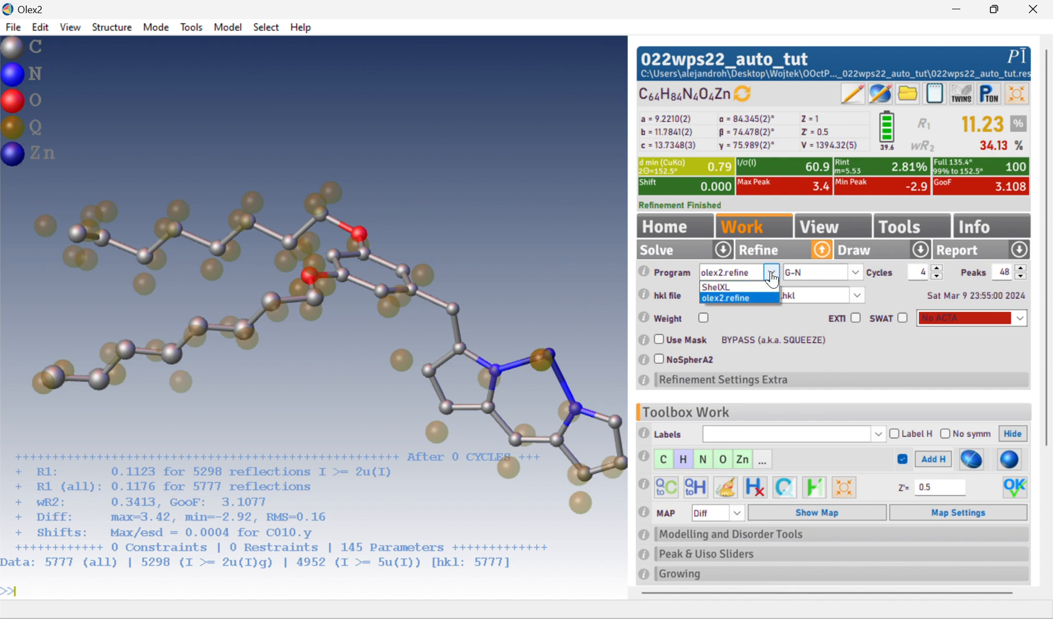
click(760, 288)
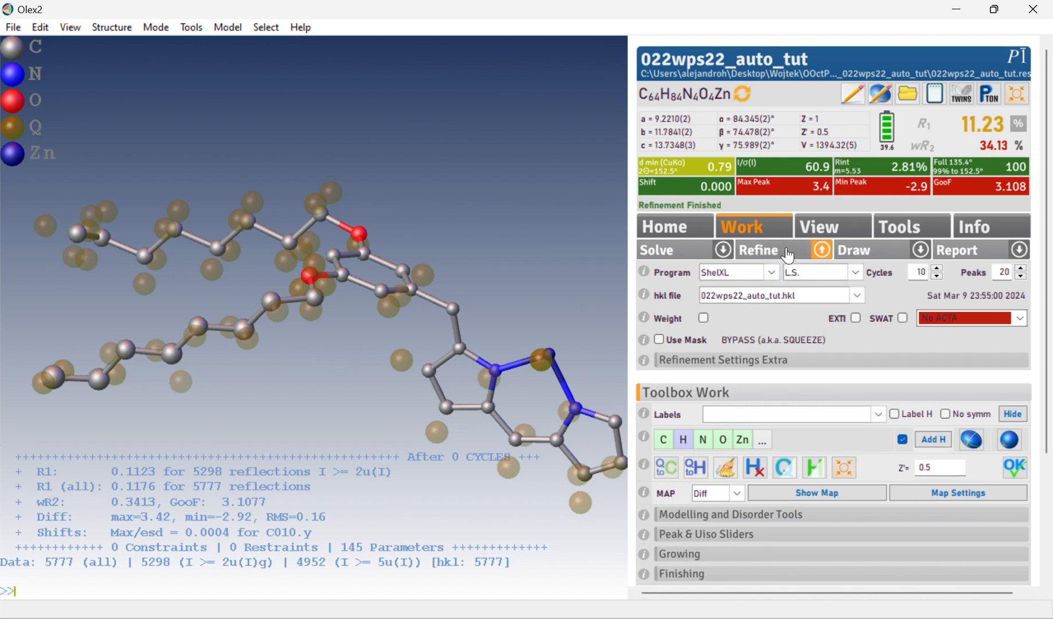
click(788, 256)
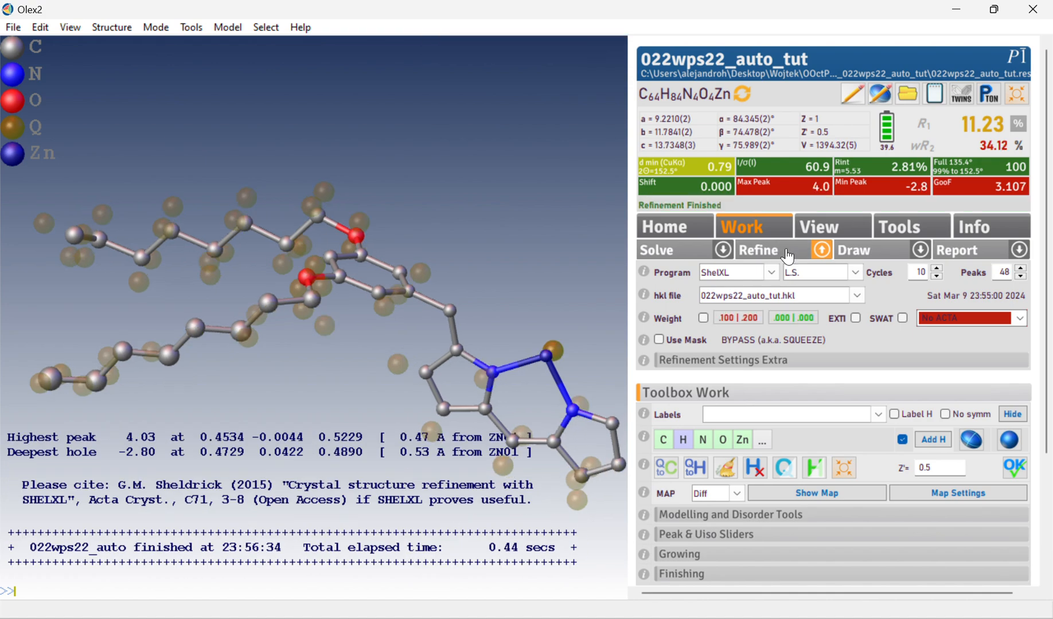
Step: Make the atoms anisotropic with the anis command and refine the model
drag(538, 228, 566, 268)
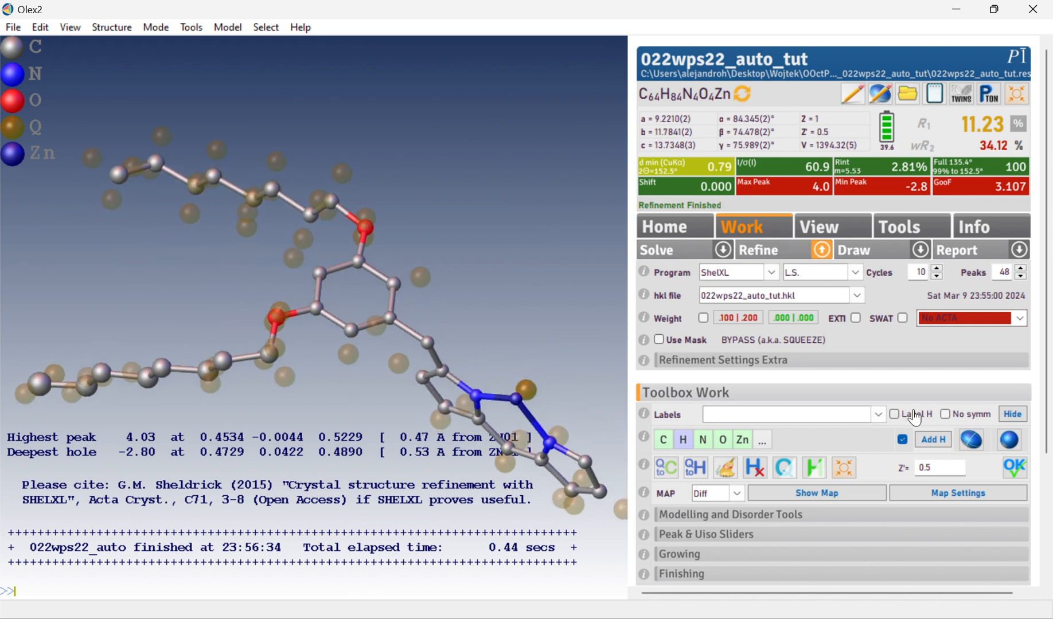
text(anis)
key(Return)
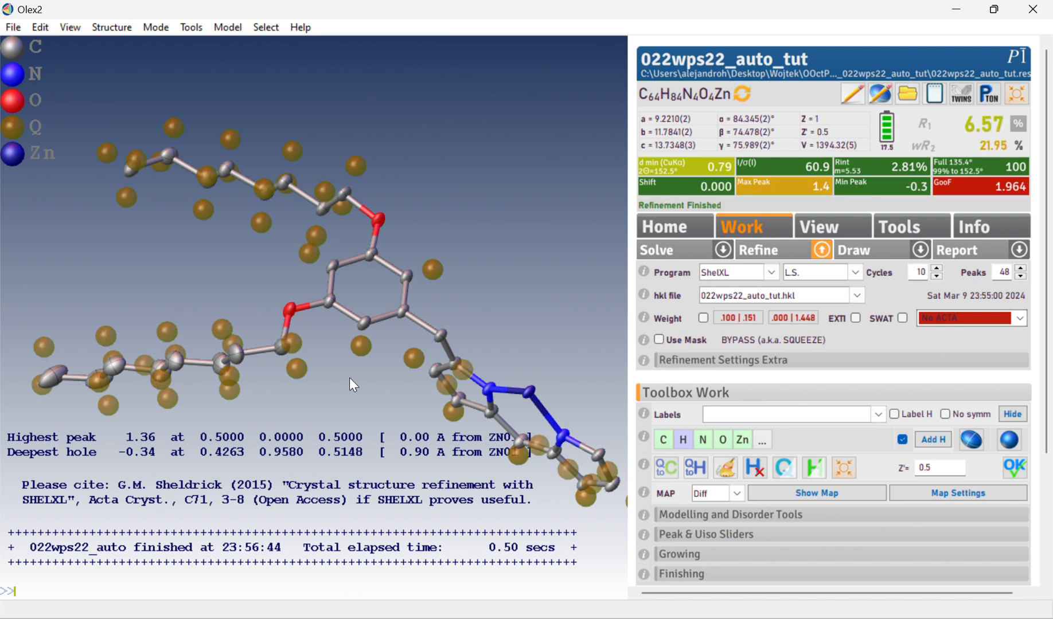
Step: Delete all residual Q peaks from the model with the kill command
drag(412, 328, 595, 256)
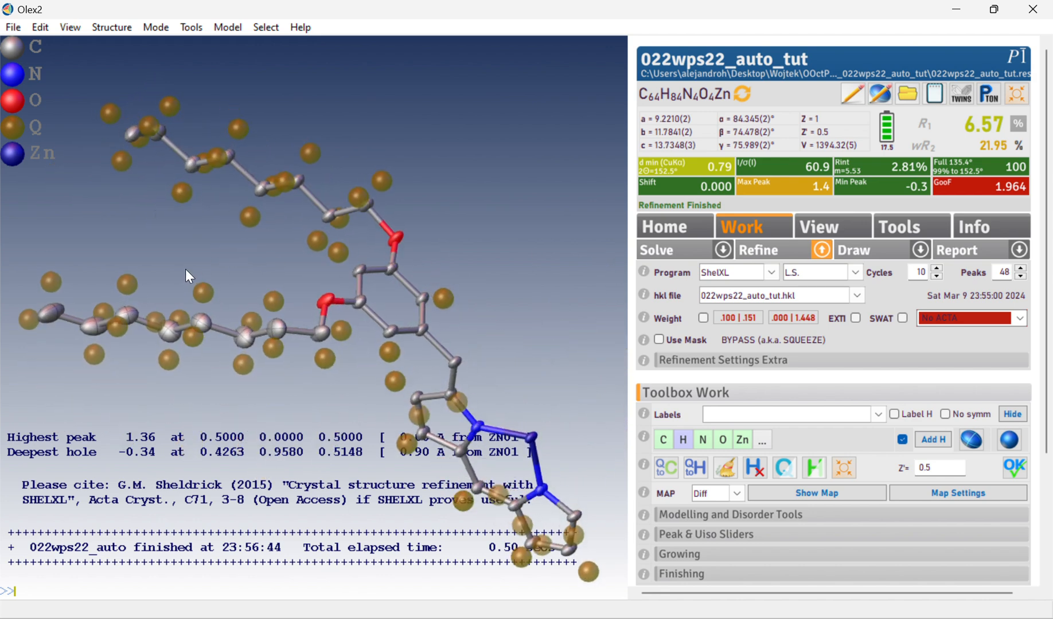
drag(184, 270, 172, 300)
drag(159, 345, 106, 223)
drag(63, 287, 176, 94)
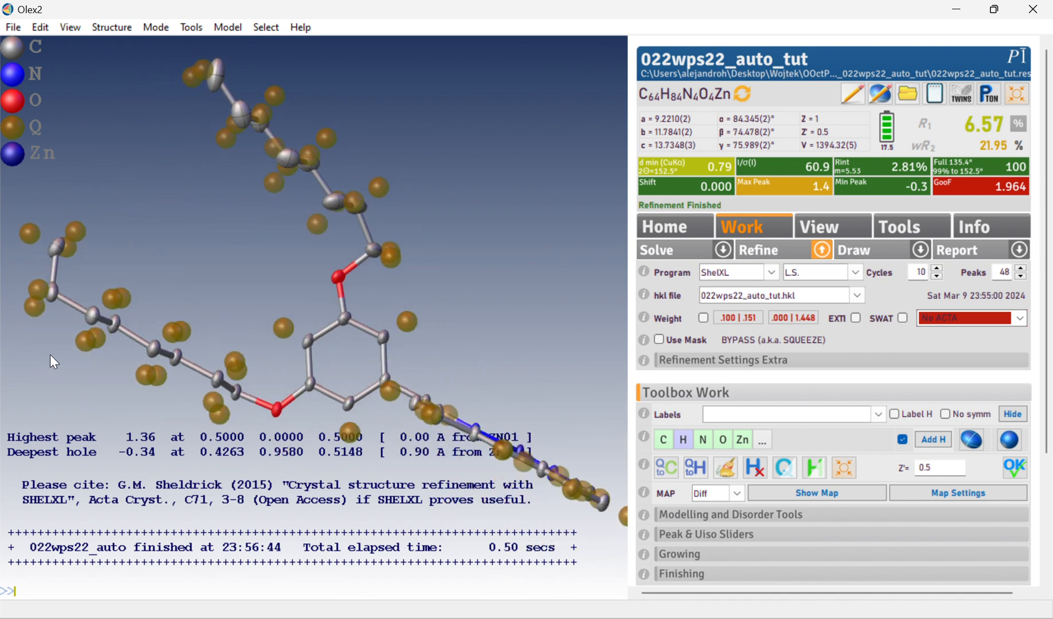
drag(197, 274, 127, 152)
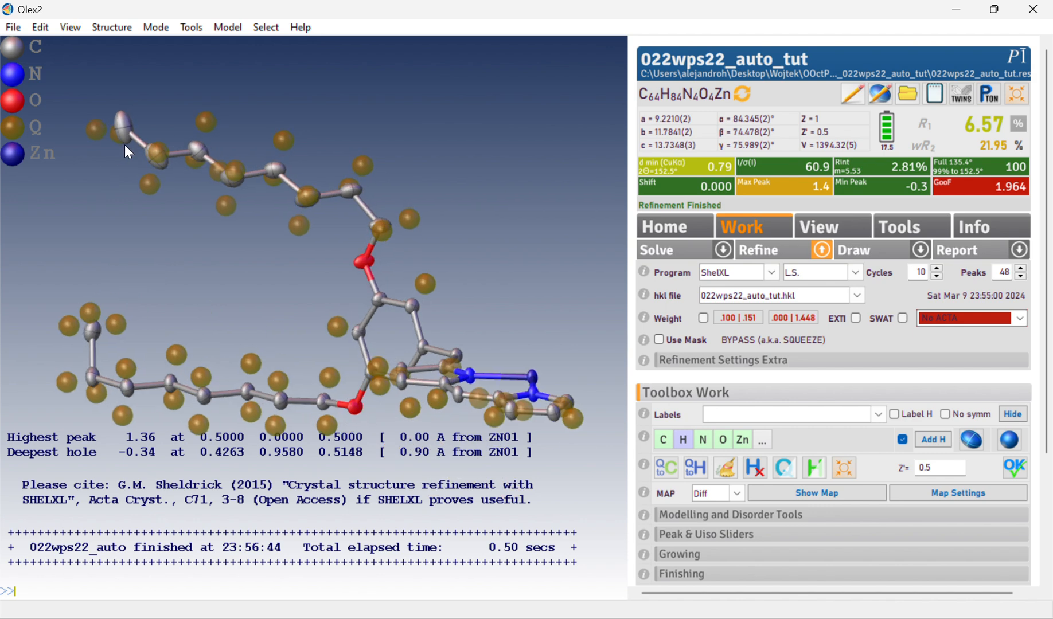
drag(119, 189, 257, 295)
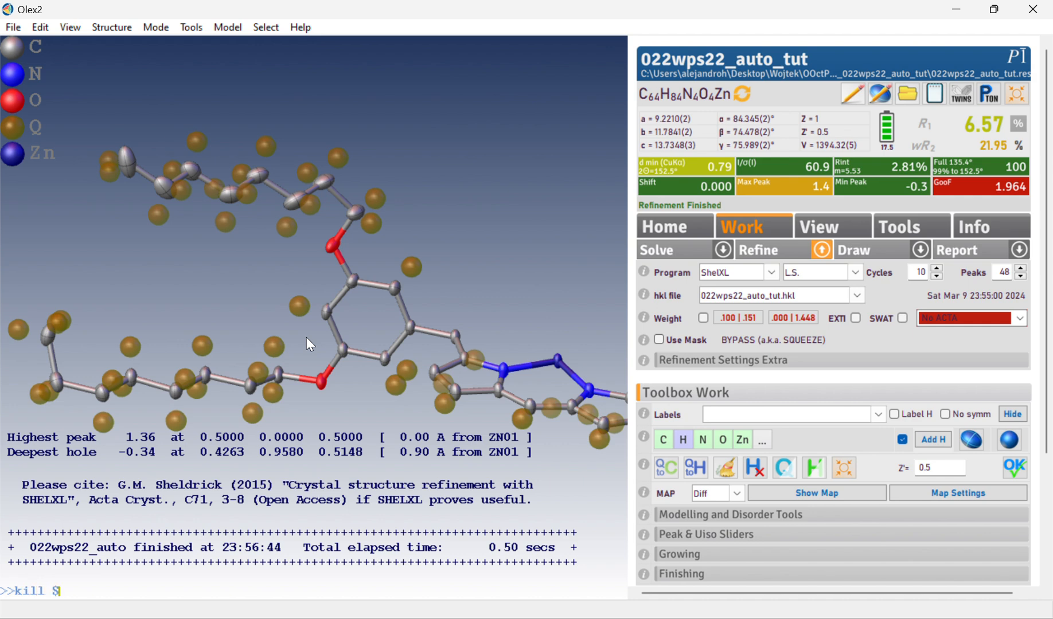
key(Return)
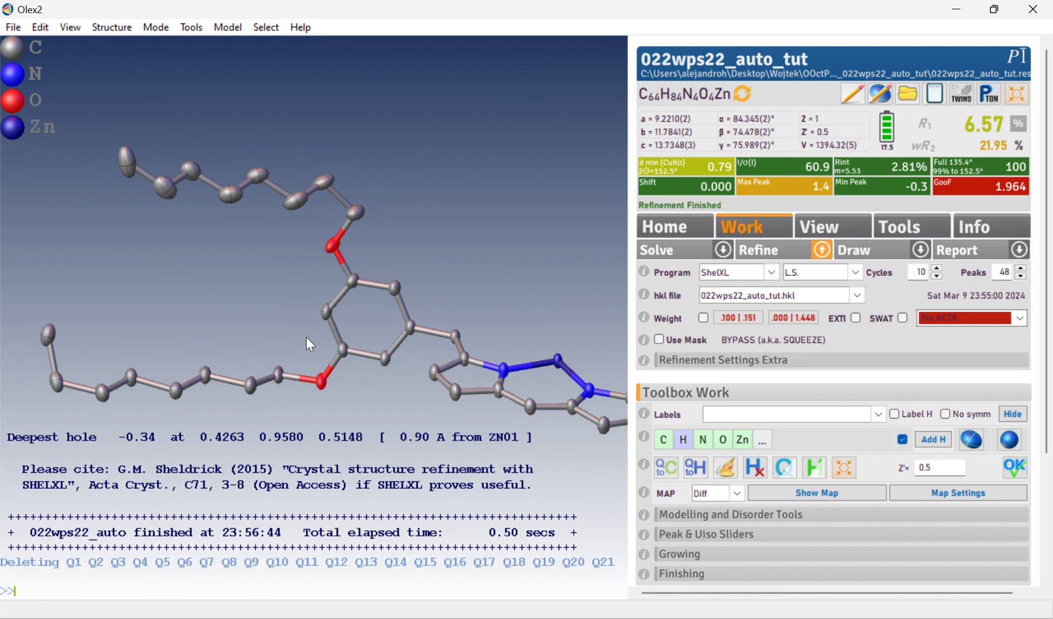
Step: Grow the asymmetric unit into the complete zinc porphyrin molecule
drag(305, 334, 259, 311)
mouse_move(258, 310)
right_down()
mouse_move(258, 320)
mouse_move(249, 296)
right_up()
drag(249, 296, 228, 326)
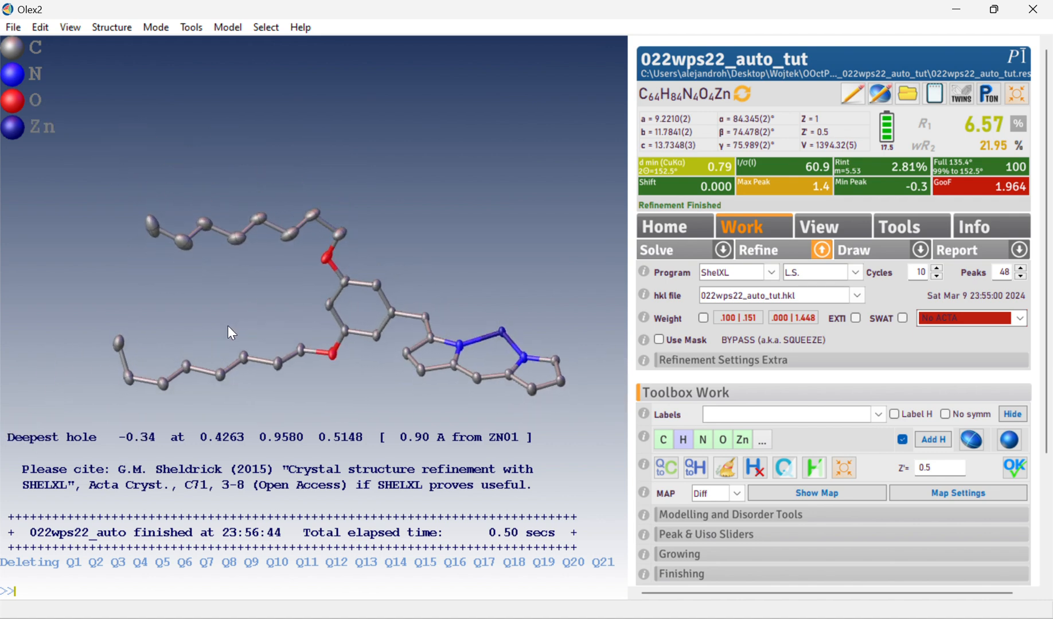
text(ow)
key(Return)
drag(318, 282, 319, 395)
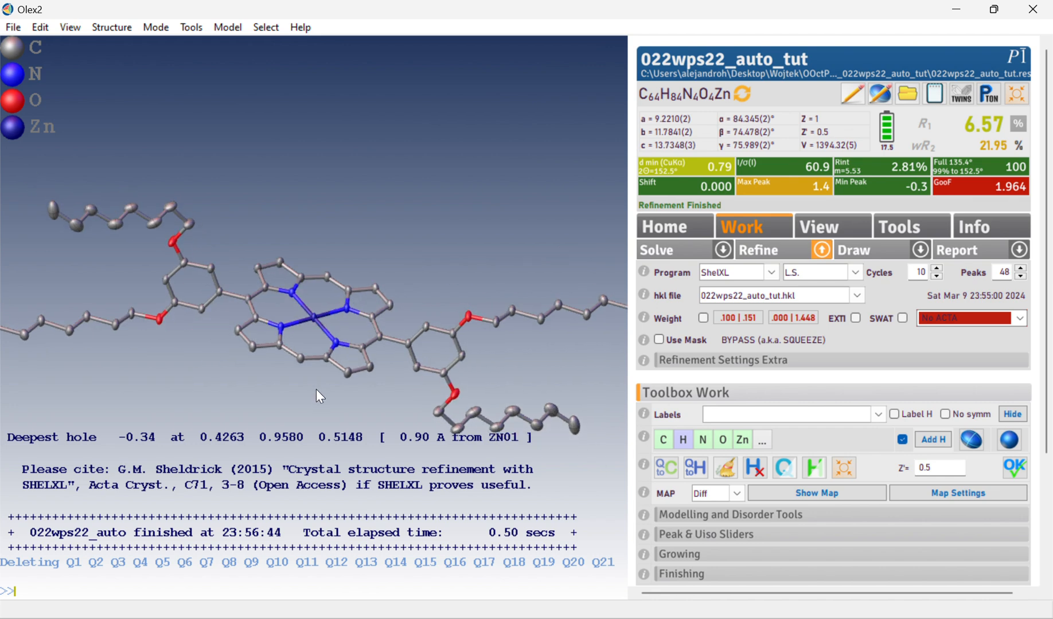
Step: Collapse the grown molecule back to its asymmetric unit with the fuse command
drag(294, 254, 245, 200)
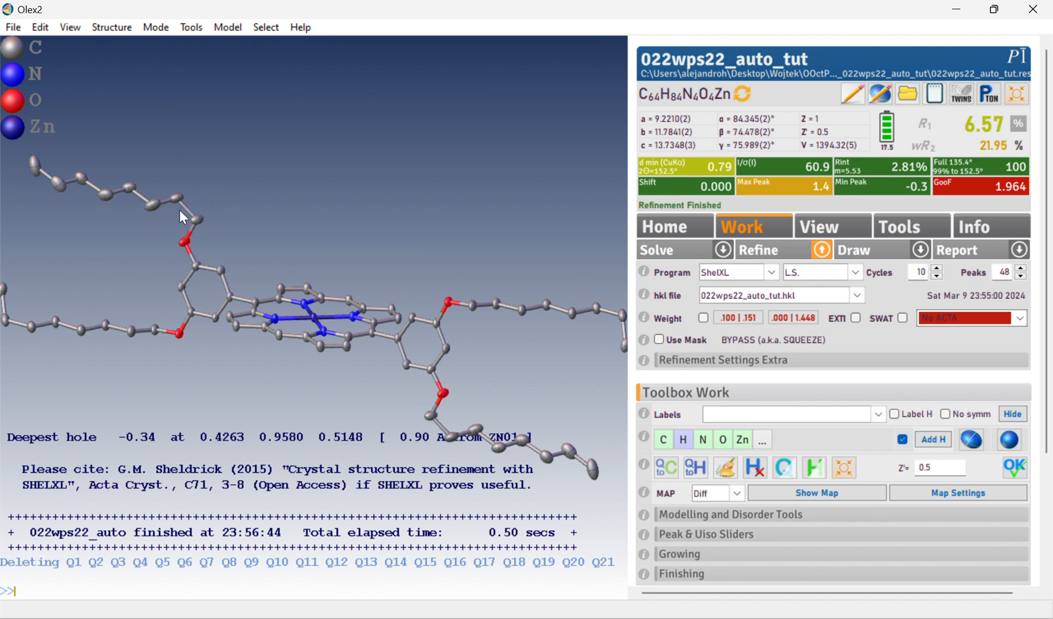
drag(273, 284, 222, 267)
text(fu)
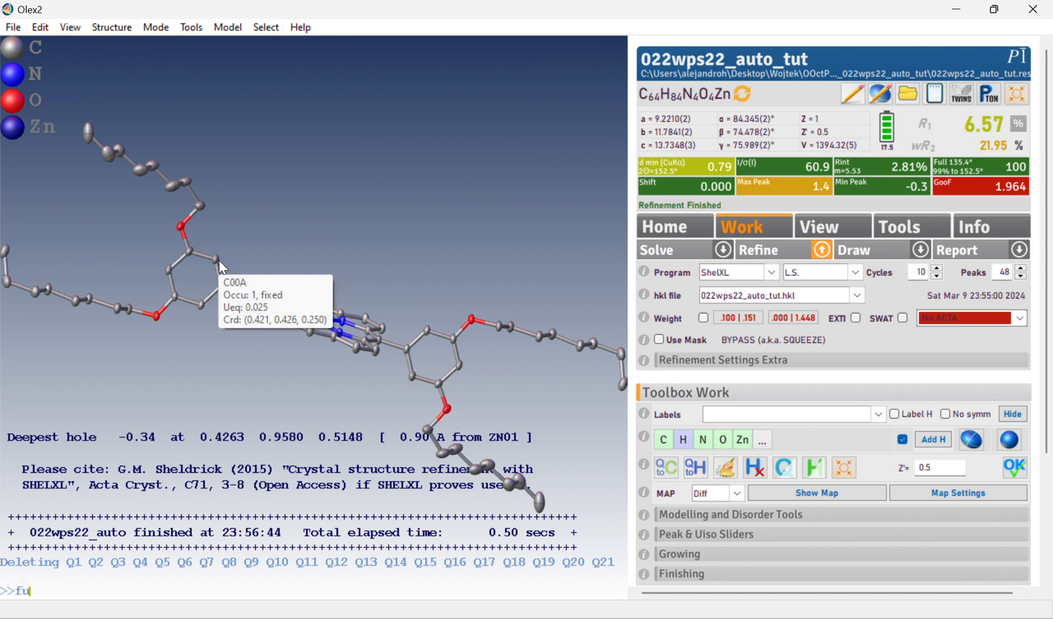
text(se)
key(Return)
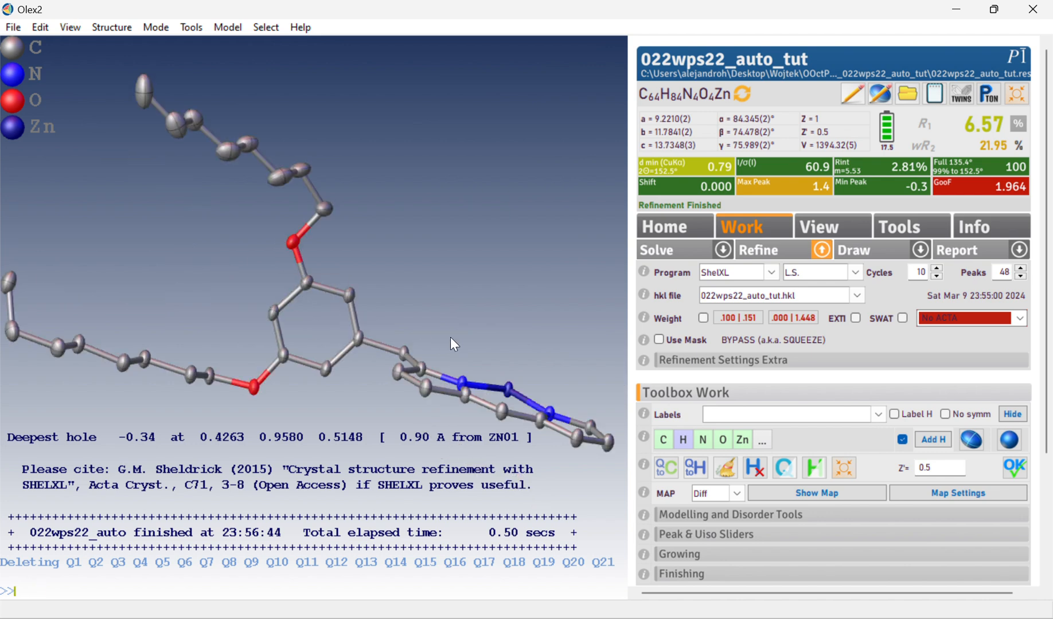
Step: Start naming mode with type C and number the carbons of the pyrrole ring at N005 as C1 to C4
scroll(494, 328, up, 2)
drag(494, 328, 524, 322)
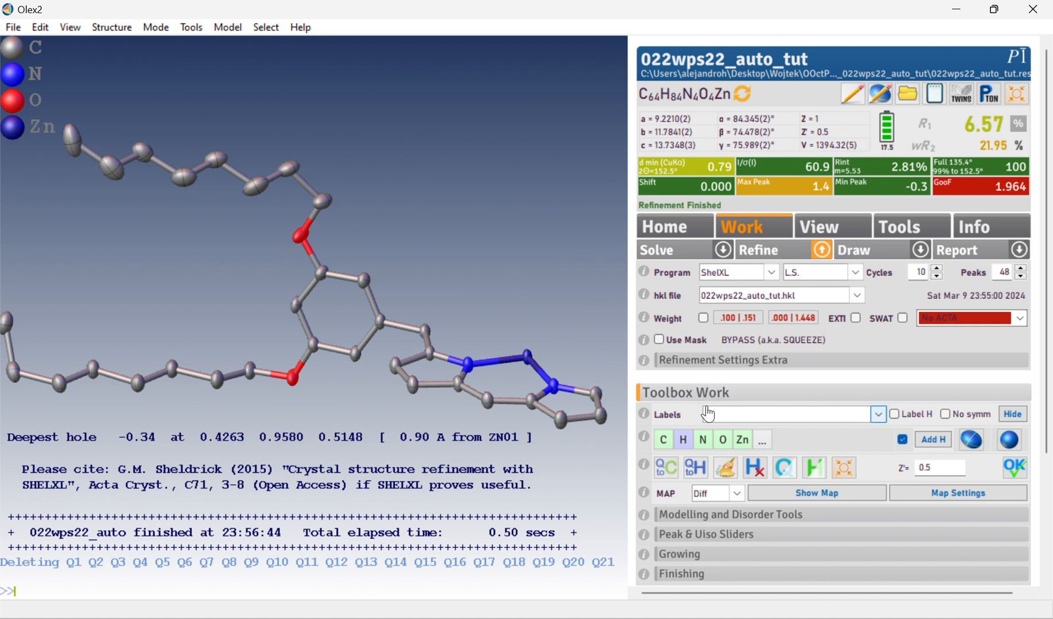
scroll(760, 470, down, 3)
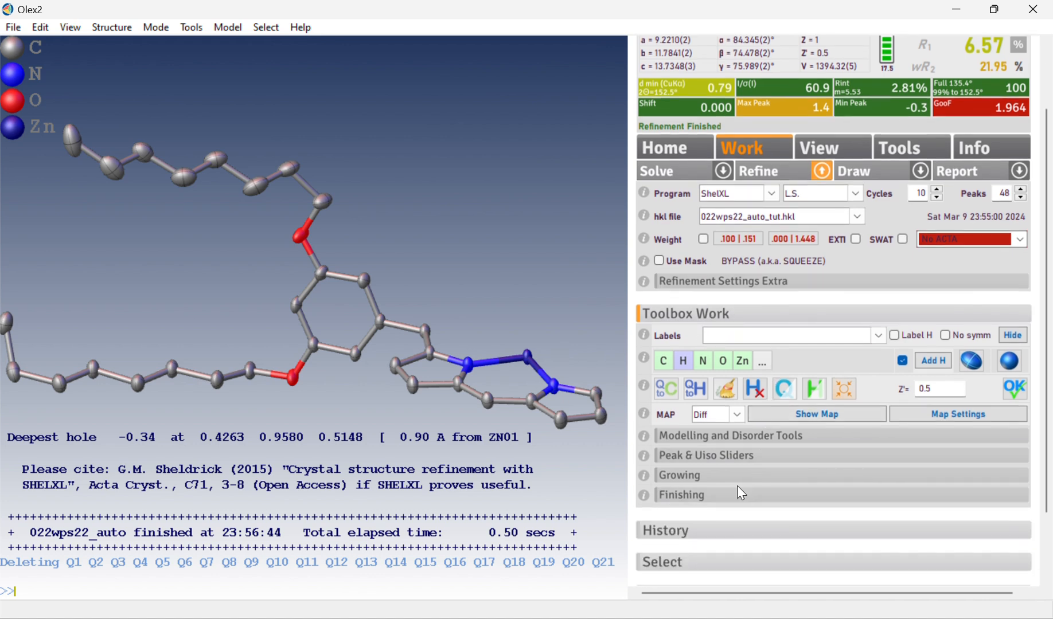
scroll(742, 493, down, 3)
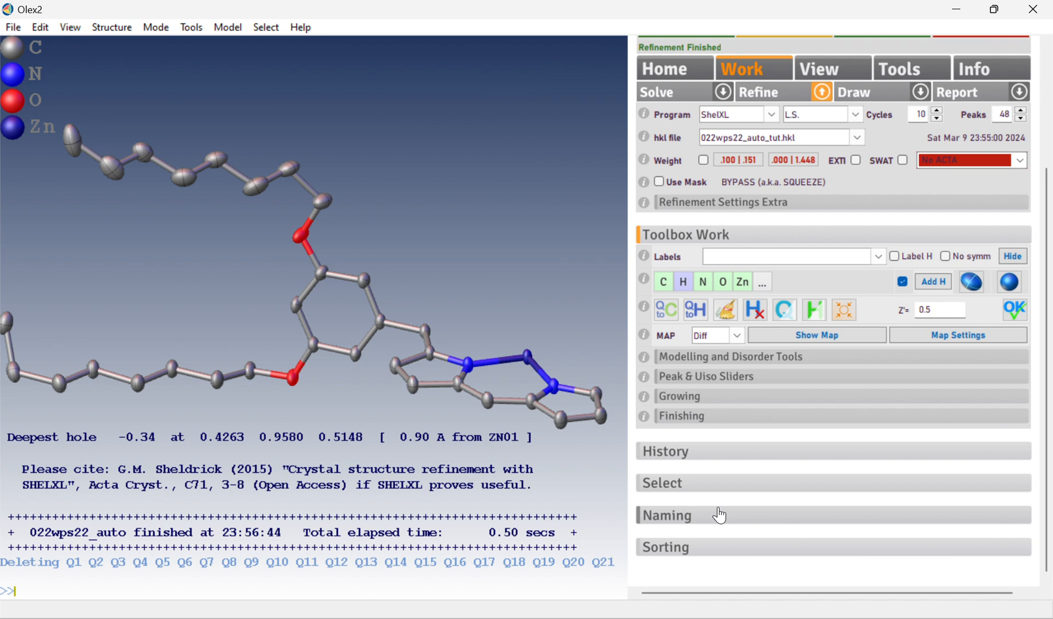
click(719, 515)
scroll(721, 514, down, 3)
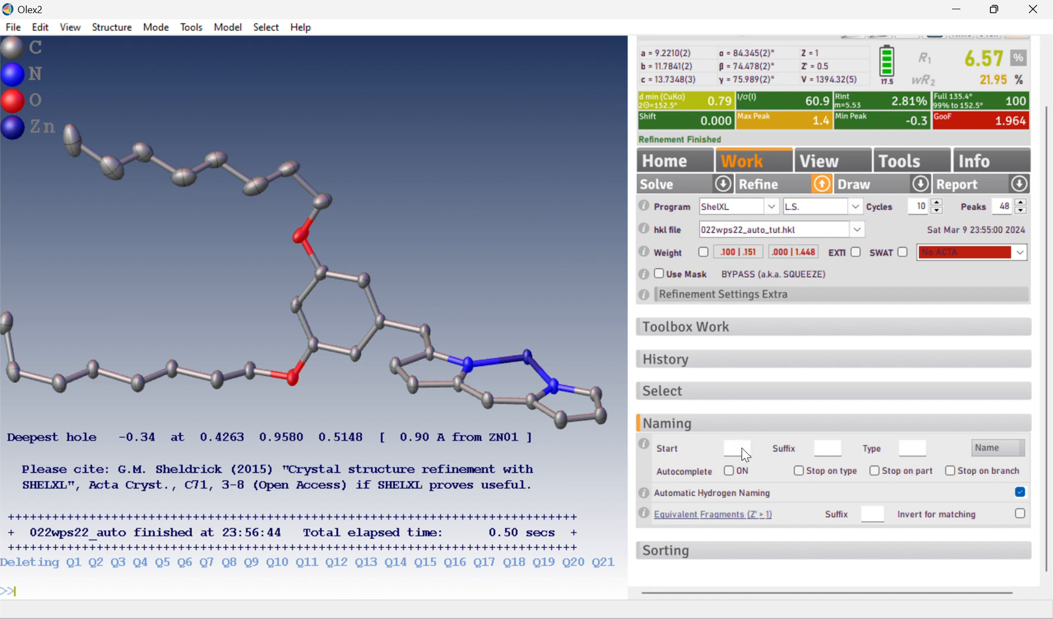
click(911, 449)
text(C)
click(997, 448)
drag(513, 293, 566, 417)
click(584, 415)
click(581, 451)
click(542, 459)
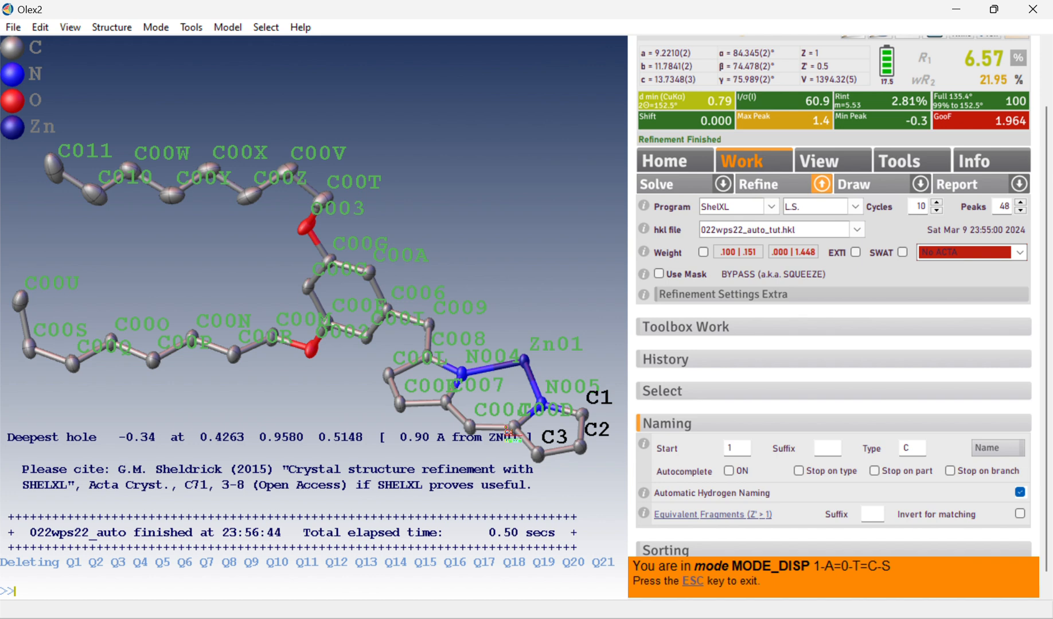
click(512, 429)
Step: Continue the carbon numbering along the macrocycle, naming the bridging carbon, second pyrrole ring and next bridging carbon C5 to C10
click(469, 429)
click(446, 398)
click(400, 407)
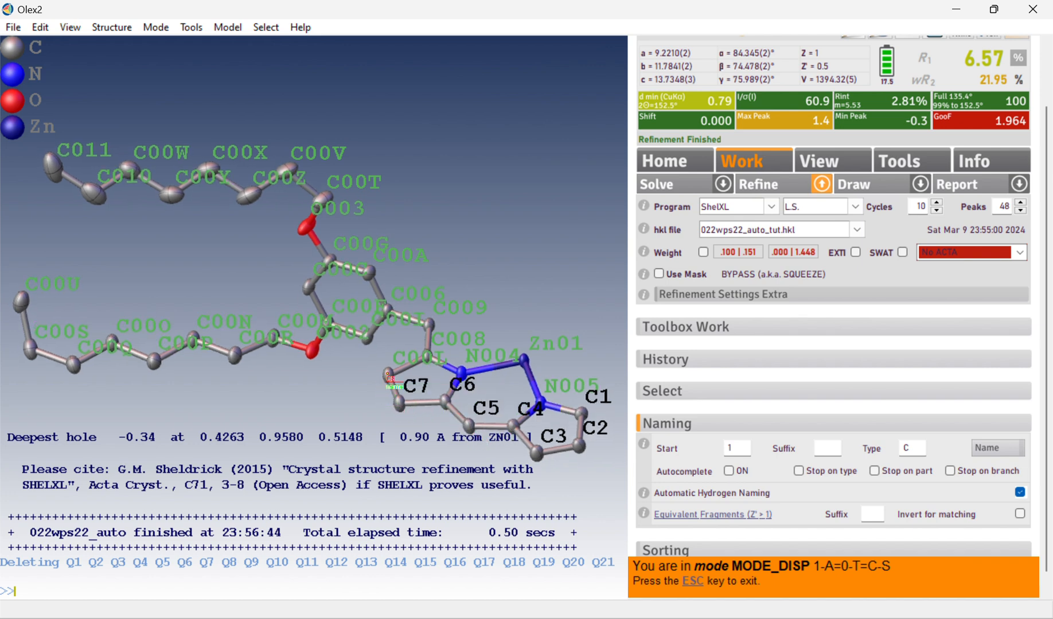
click(425, 355)
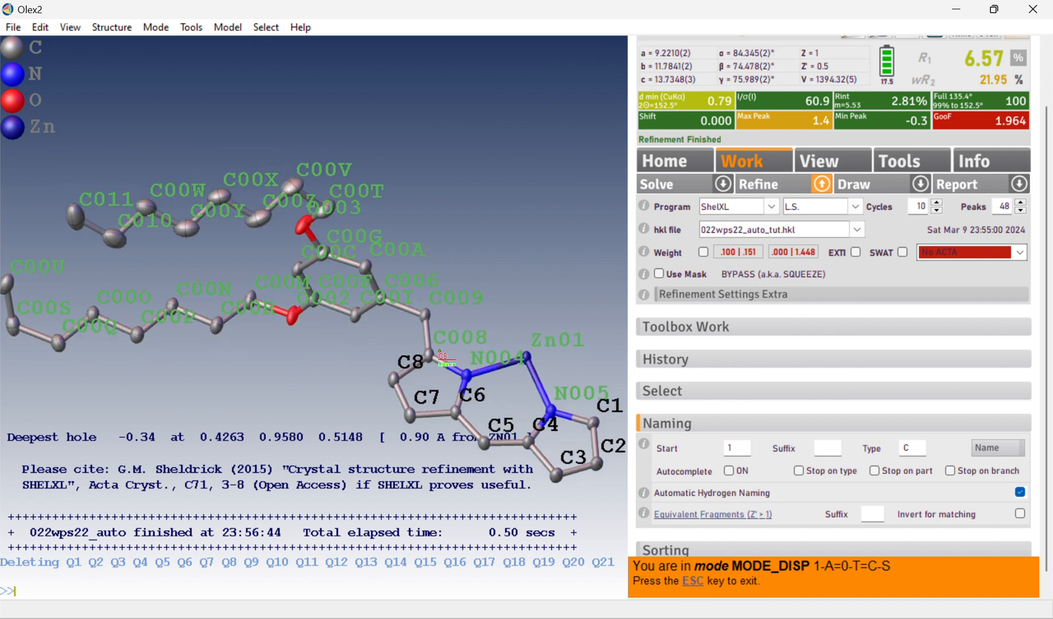
click(425, 320)
click(427, 315)
Step: Name the six carbon atoms of the phenyl ring C11 to C16, going round the ring
drag(405, 330, 429, 284)
click(362, 333)
click(352, 288)
click(310, 278)
click(279, 308)
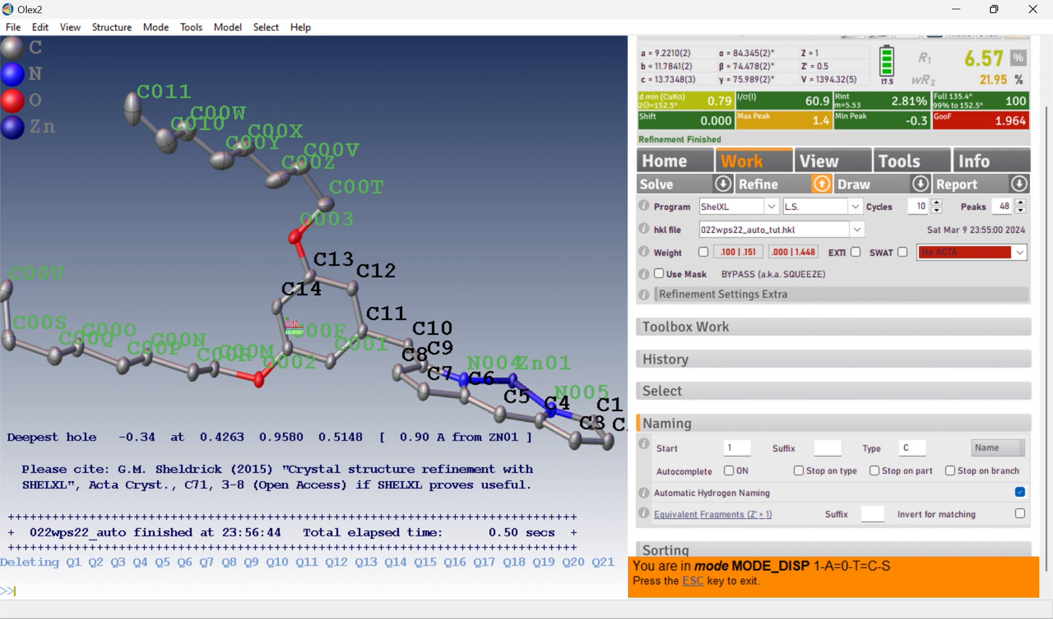
click(288, 348)
click(331, 360)
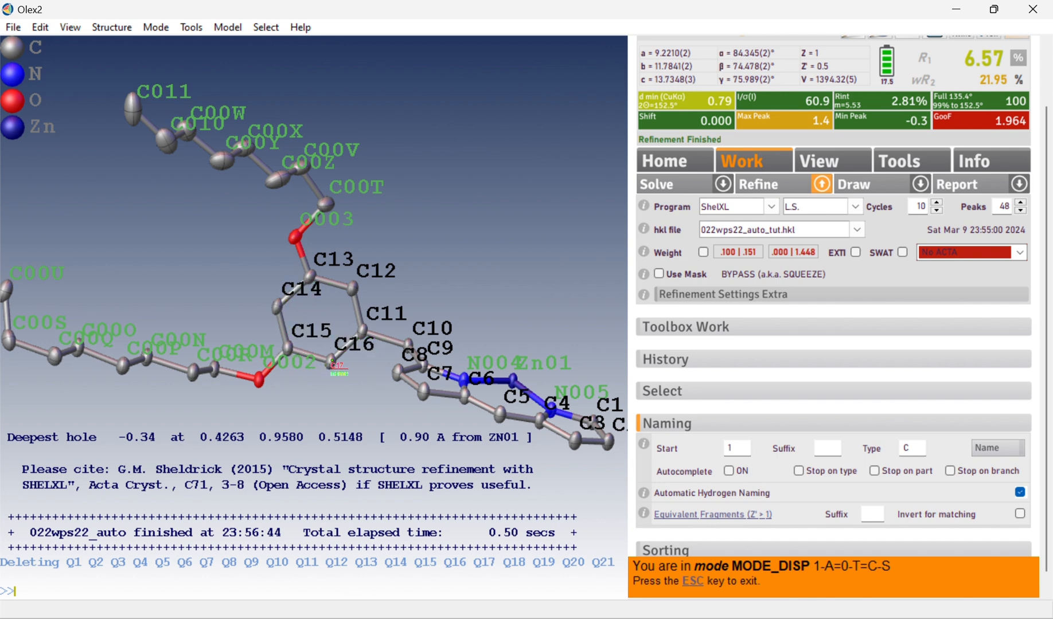
Step: Name the carbons of the alkyl chain on O003 as C17 to C24, from the oxygen outward
drag(358, 253, 265, 195)
click(307, 213)
click(295, 175)
click(264, 194)
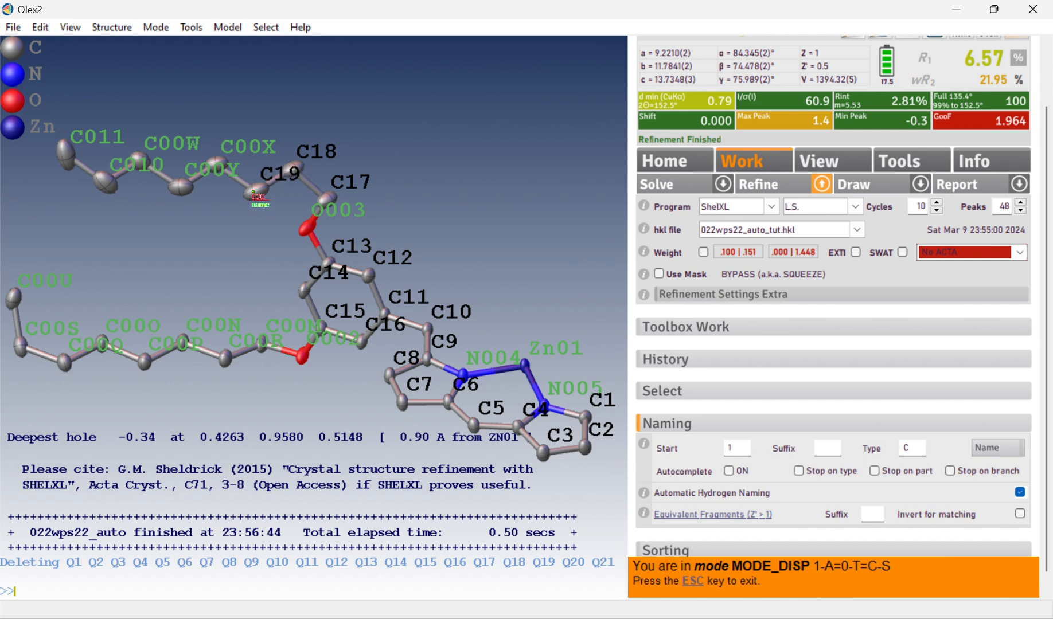
click(220, 167)
click(183, 184)
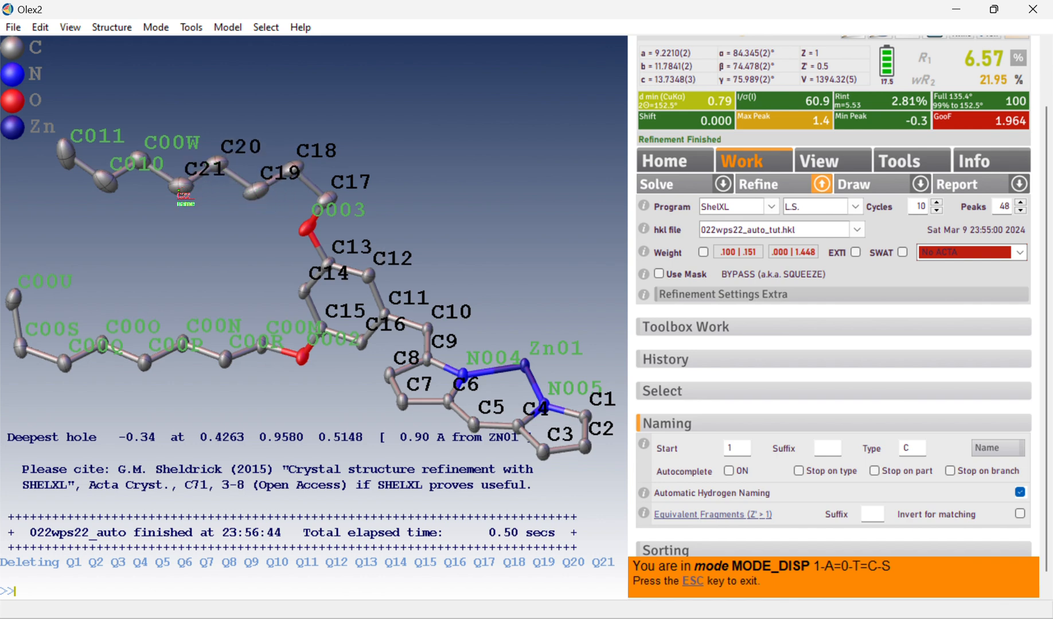
click(139, 161)
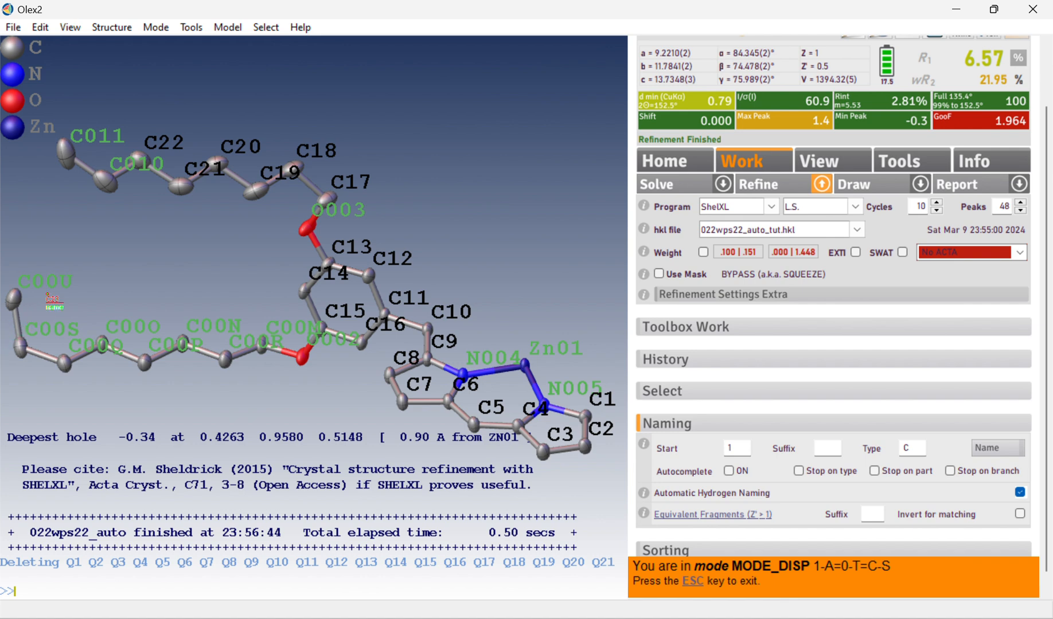
click(115, 192)
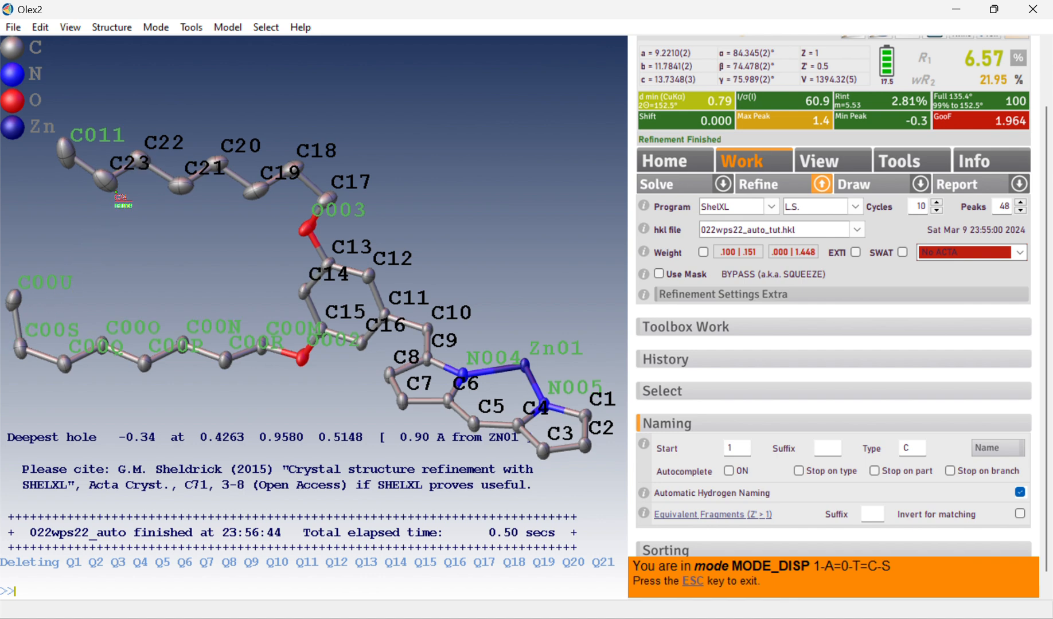
click(63, 152)
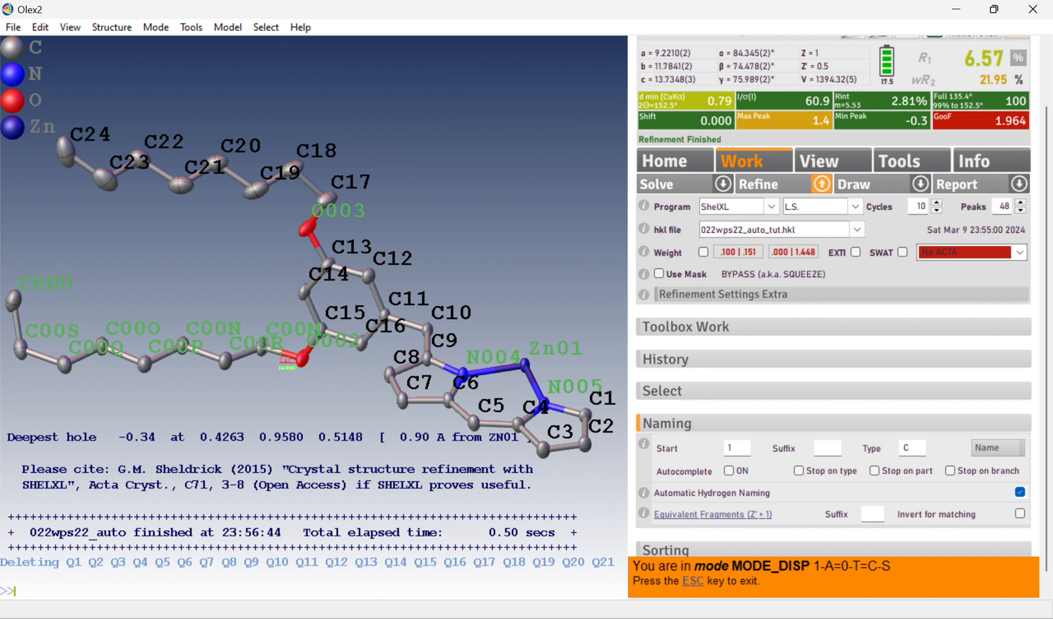
Step: Name the carbons of the alkyl chain on O002 as C25 to C32 and leave naming mode
drag(259, 346, 253, 285)
click(263, 404)
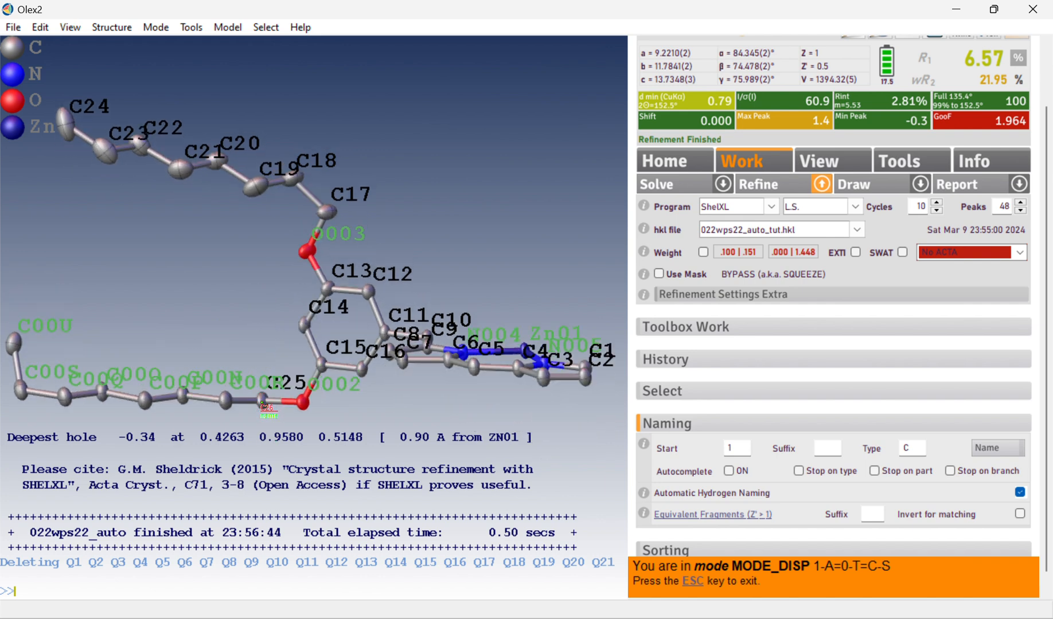
click(228, 404)
click(184, 400)
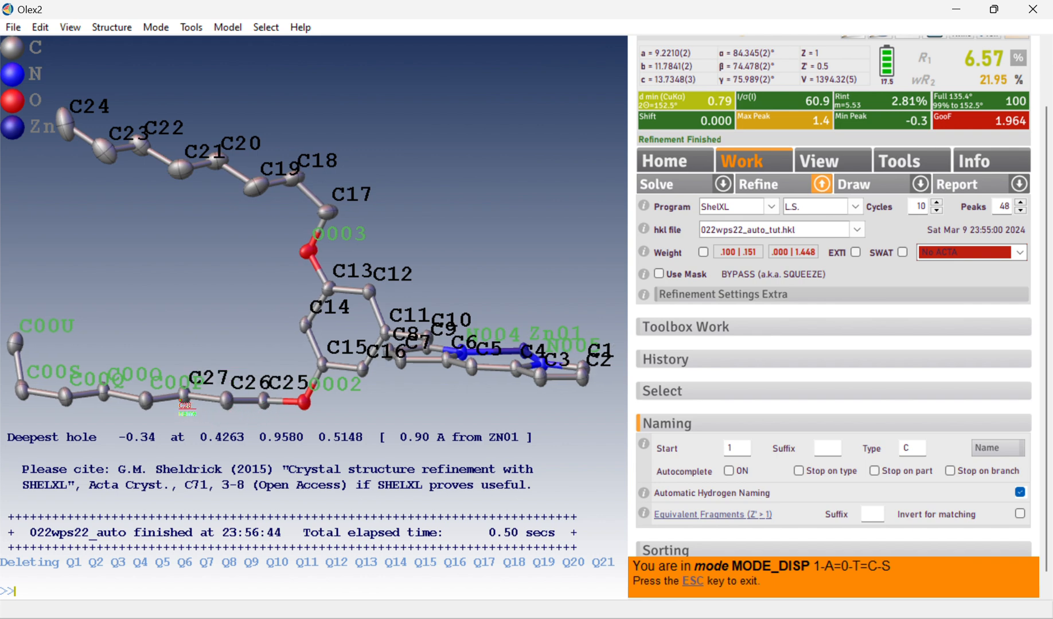
click(146, 400)
click(104, 392)
click(66, 396)
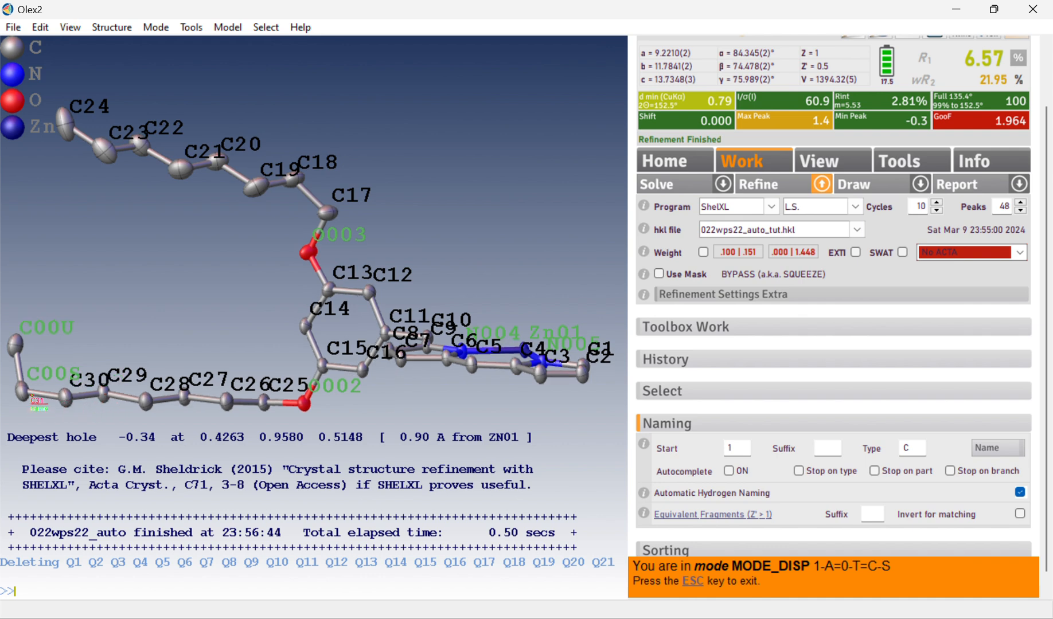
click(22, 393)
click(15, 345)
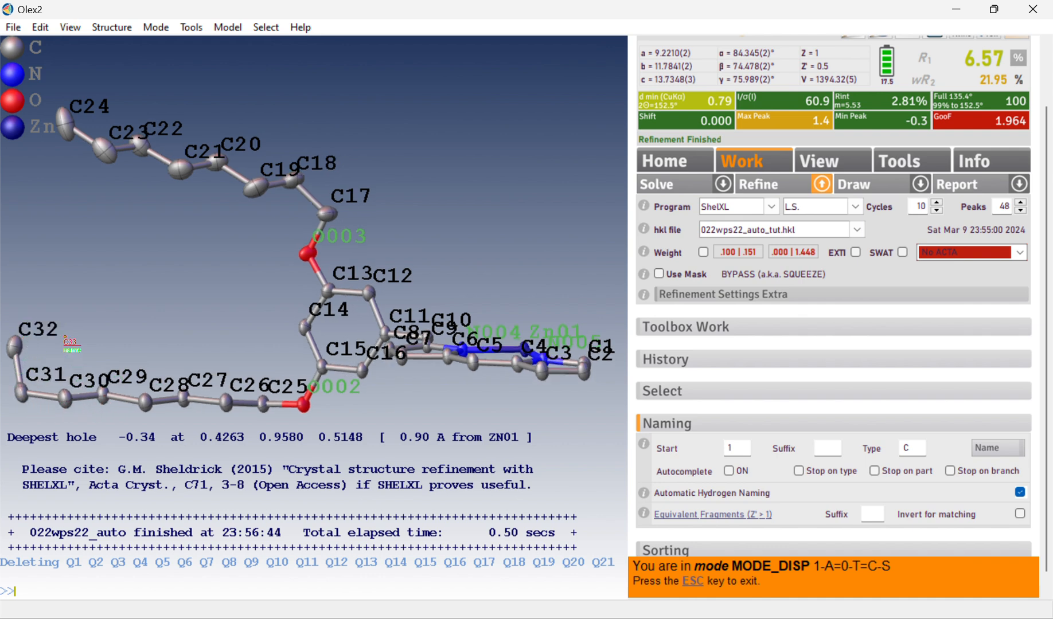
click(688, 583)
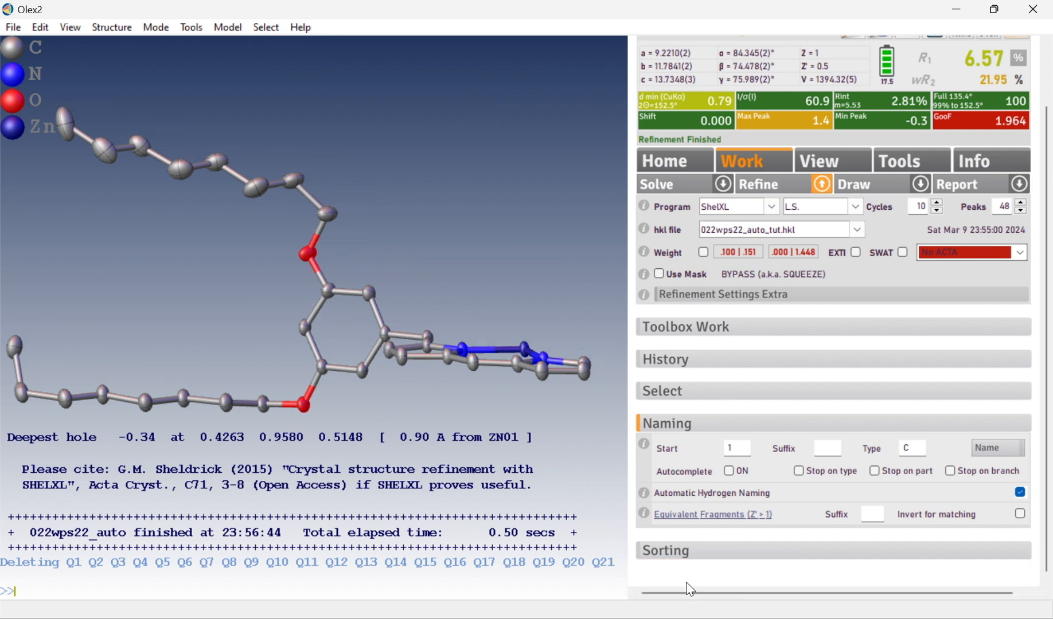
Step: Rename the two nitrogen atoms N1 and N2 and the zinc atom Zn1 with the name command
drag(525, 310, 547, 289)
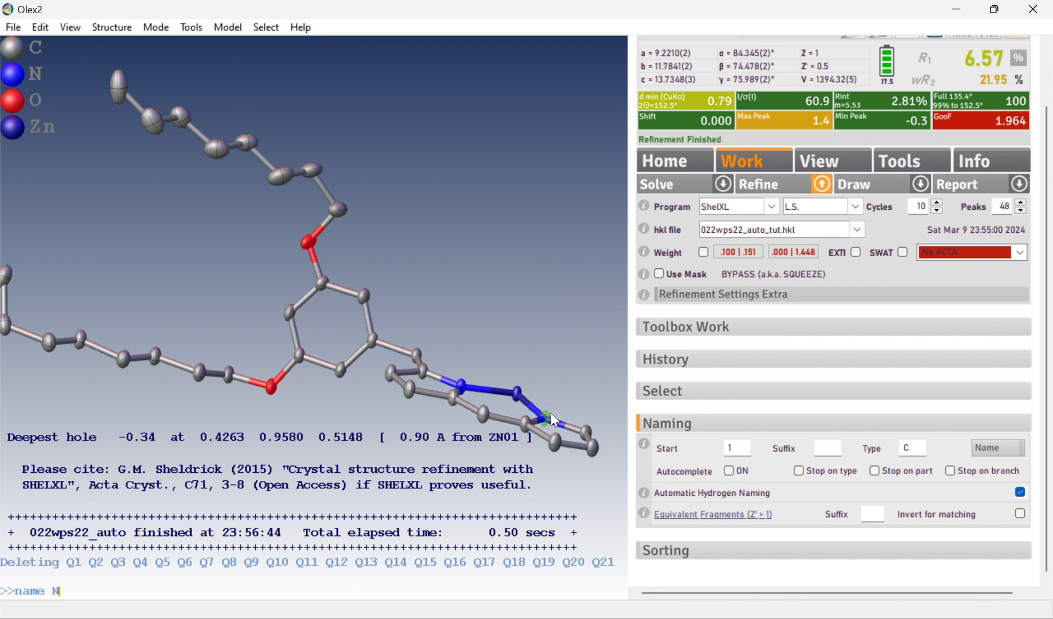
key(Return)
key(Return)
click(518, 394)
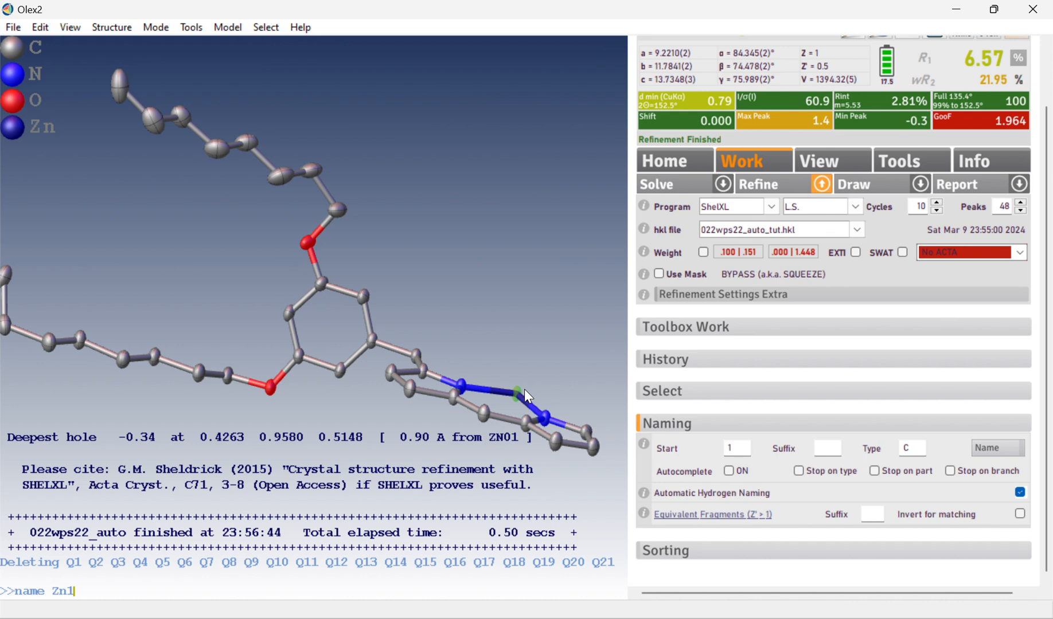
key(Return)
Step: Rename the two ether oxygen atoms O1 and O2 with the name command and refine the model
click(309, 245)
text(name O1)
key(Return)
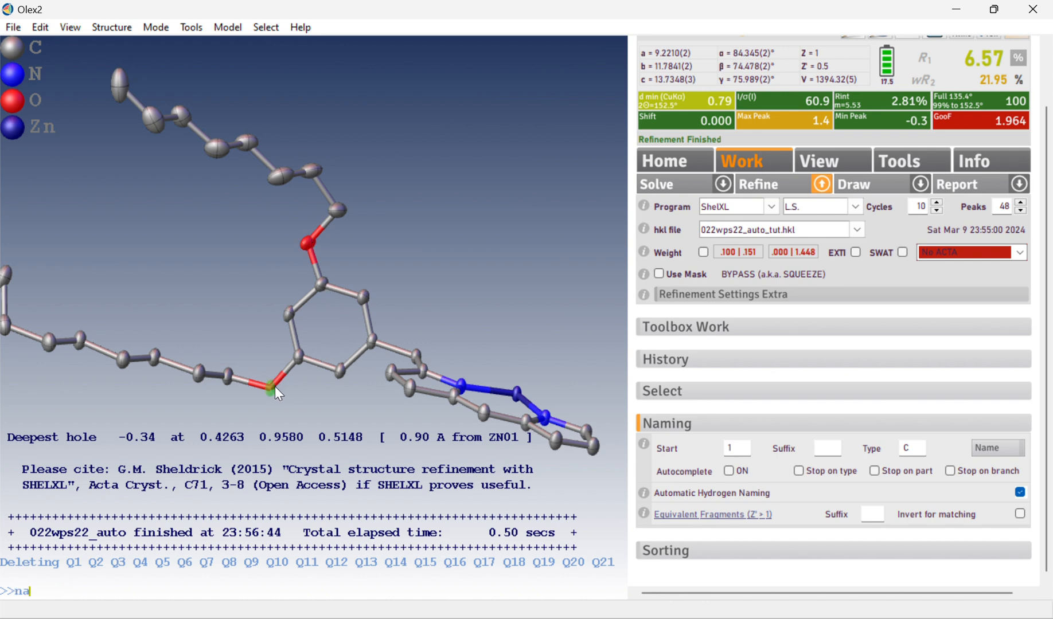
key(Return)
click(786, 188)
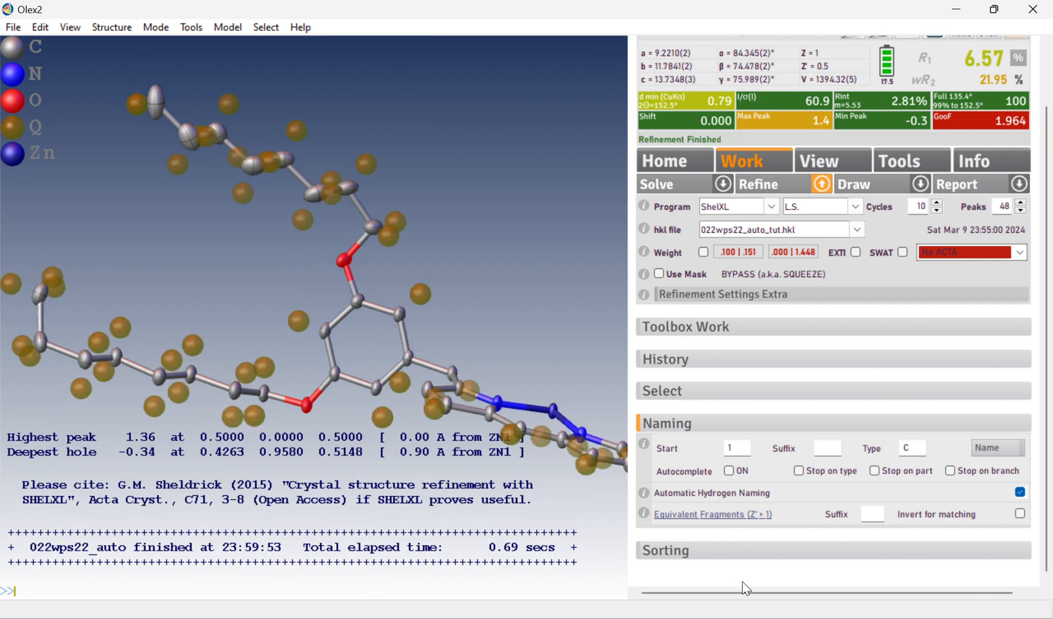
Step: Sort the atom list with the sort order Z, Z, Label, None and refine the structure again
click(740, 551)
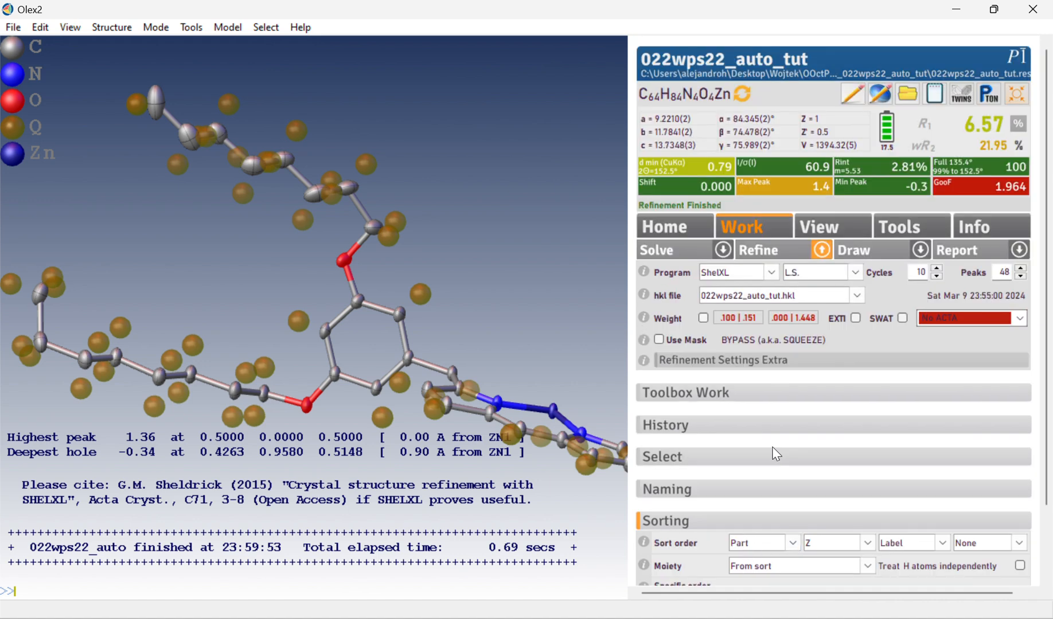
scroll(774, 452, down, 3)
scroll(738, 467, down, 1)
scroll(742, 473, down, 1)
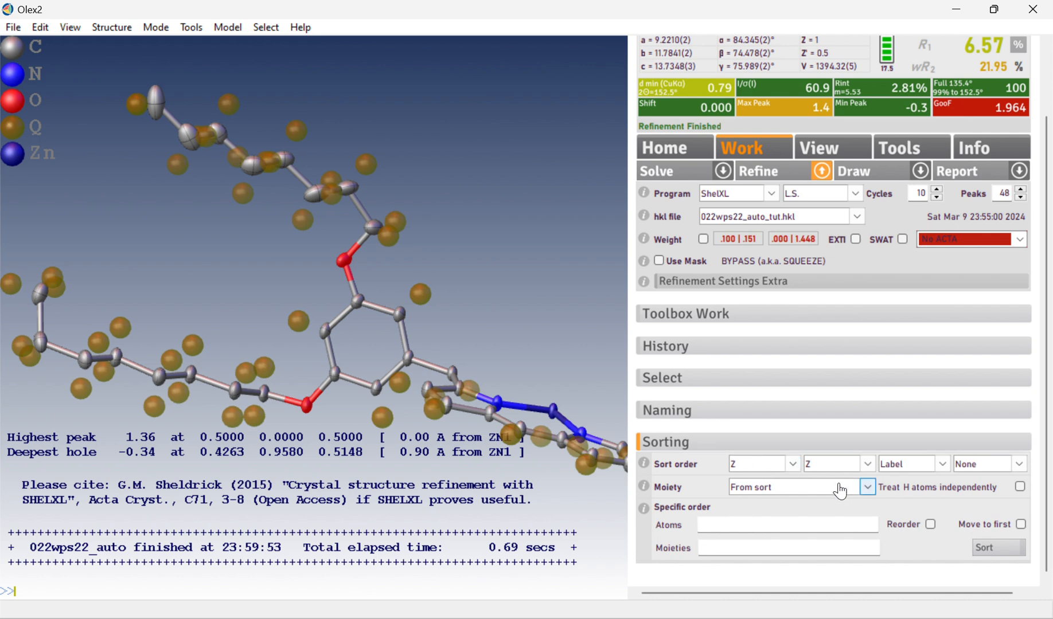
click(995, 549)
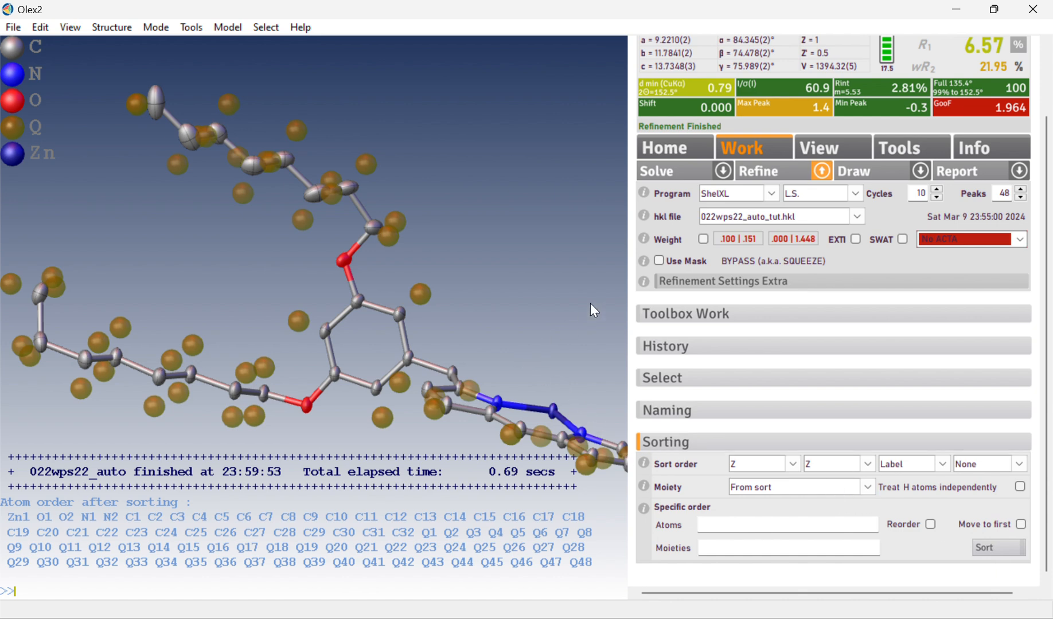
click(765, 172)
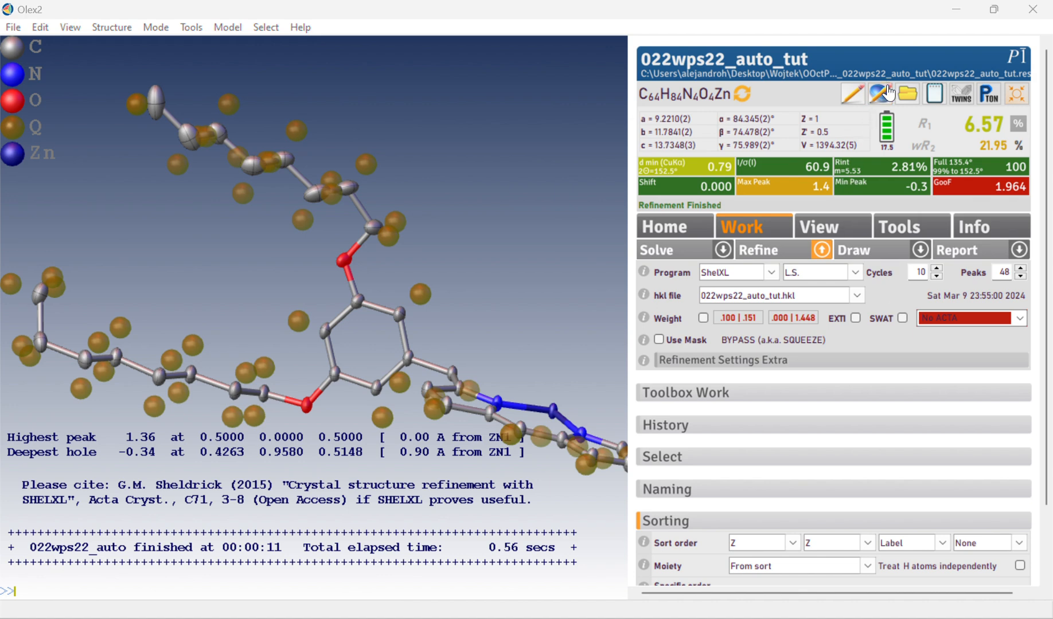
Step: Open the refinement instructions and examine the sorted atom list and the occupancy values of the carbon atoms and Zn1
click(844, 93)
scroll(381, 279, down, 9)
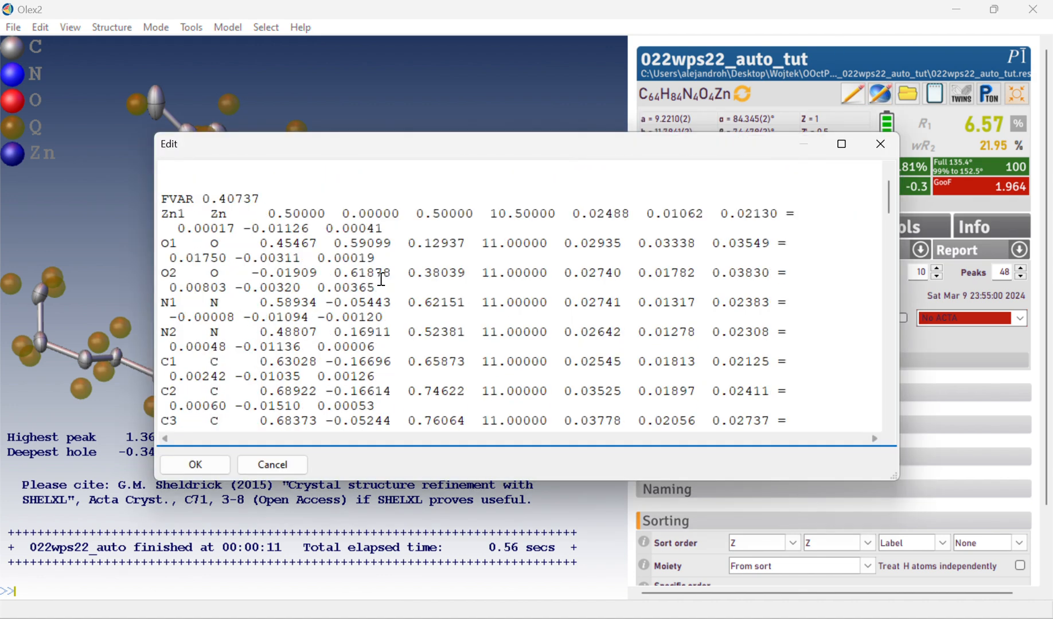
scroll(381, 280, down, 5)
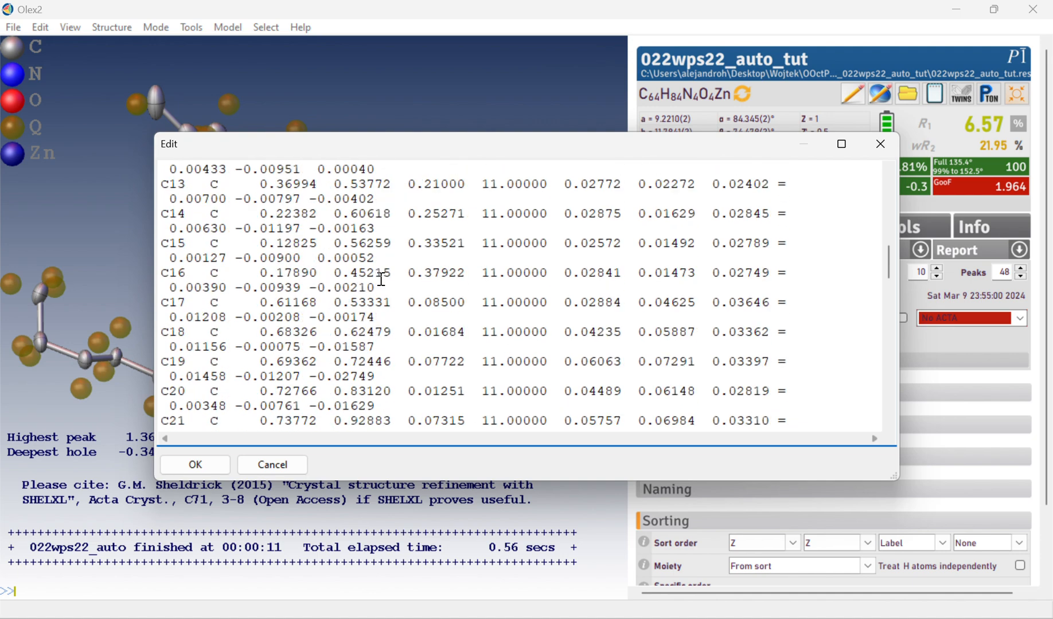
scroll(505, 333, down, 10)
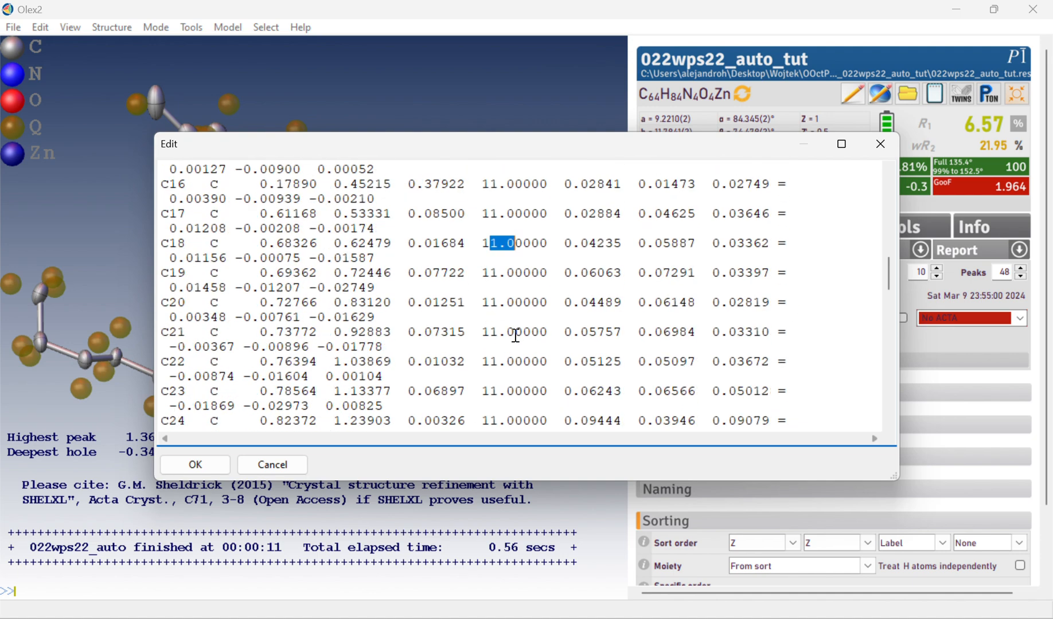
scroll(514, 338, up, 20)
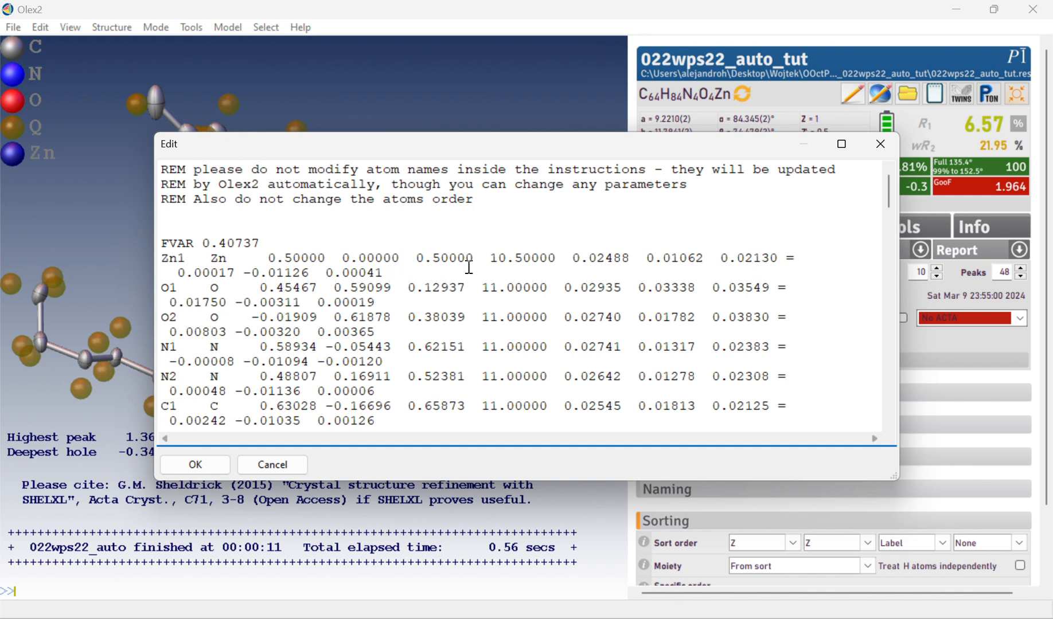
drag(490, 264, 564, 253)
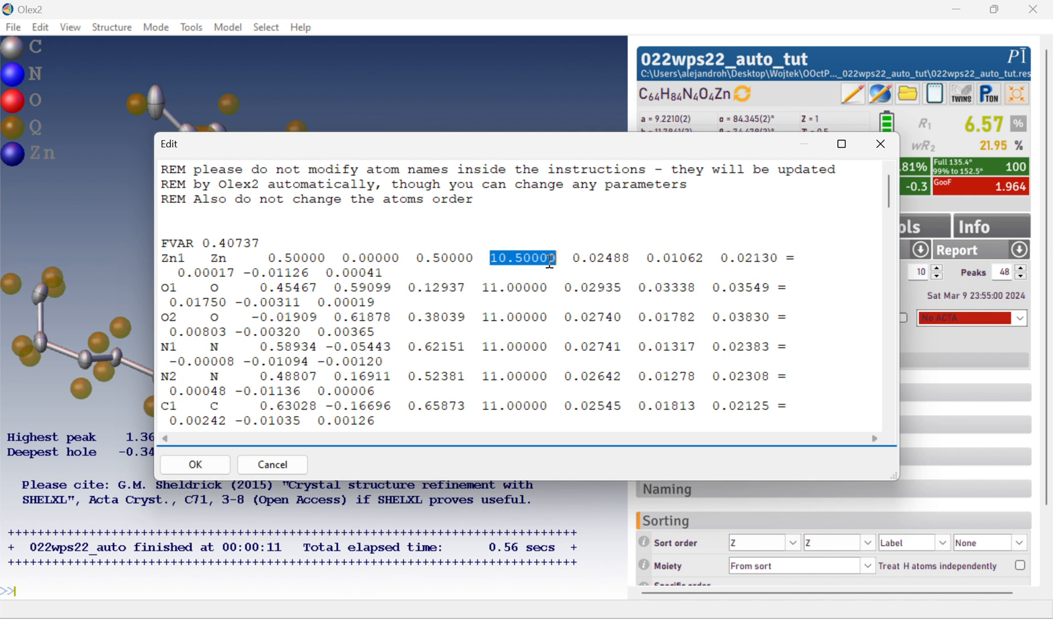
Step: Compare the occupancy value of Zn1 with those of the oxygen, nitrogen and carbon atoms, and close the instruction editor
click(552, 268)
drag(486, 287, 522, 420)
click(529, 348)
drag(499, 259, 555, 253)
click(465, 258)
click(546, 255)
drag(482, 288, 565, 345)
scroll(488, 363, down, 2)
click(489, 347)
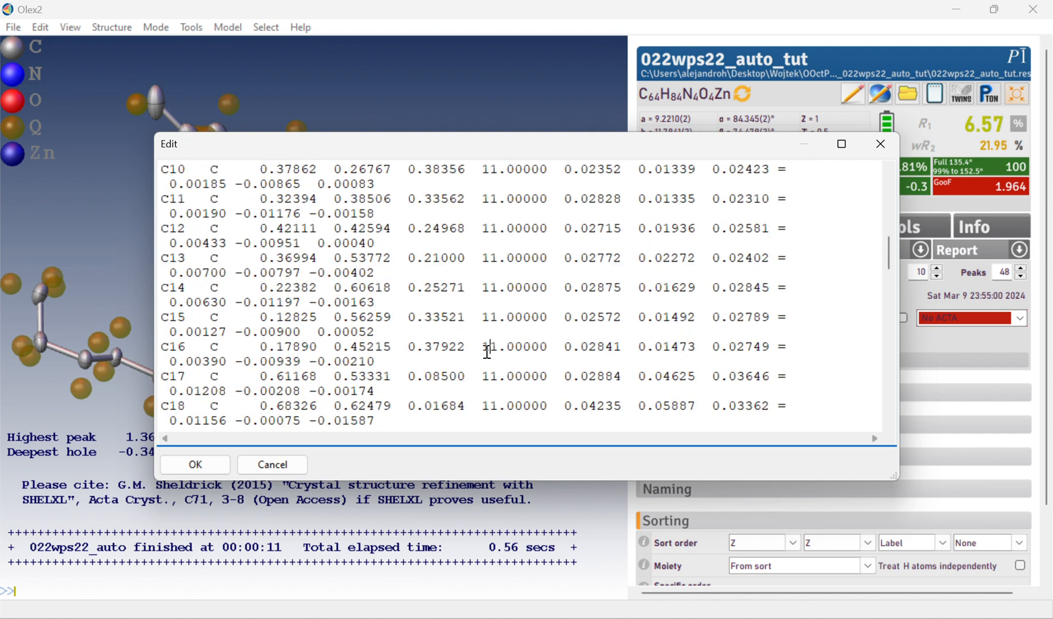
drag(476, 342, 529, 349)
click(530, 349)
scroll(458, 316, up, 11)
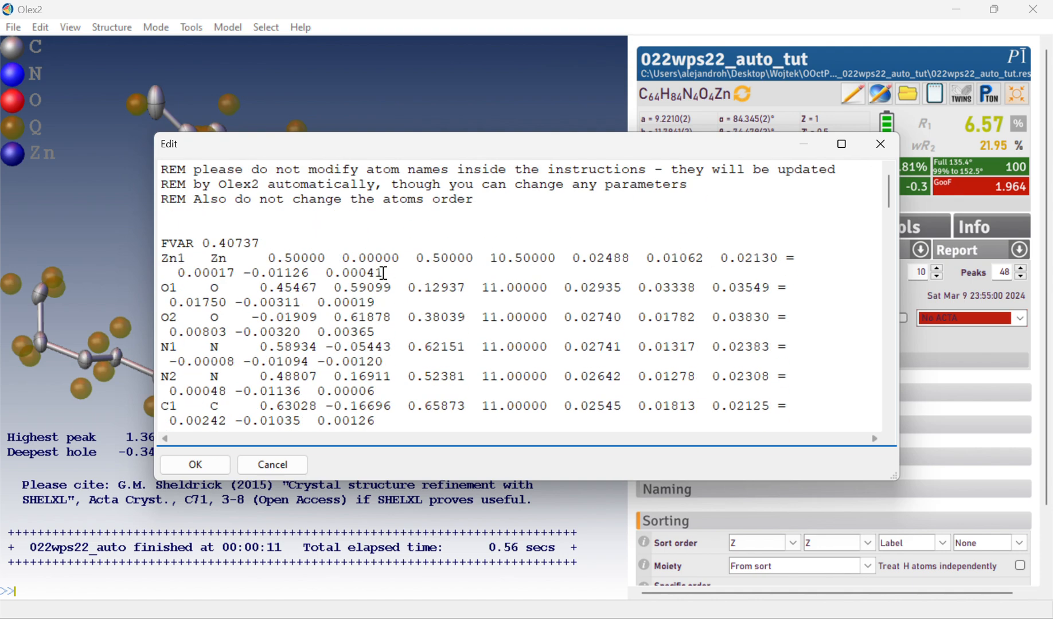
click(213, 464)
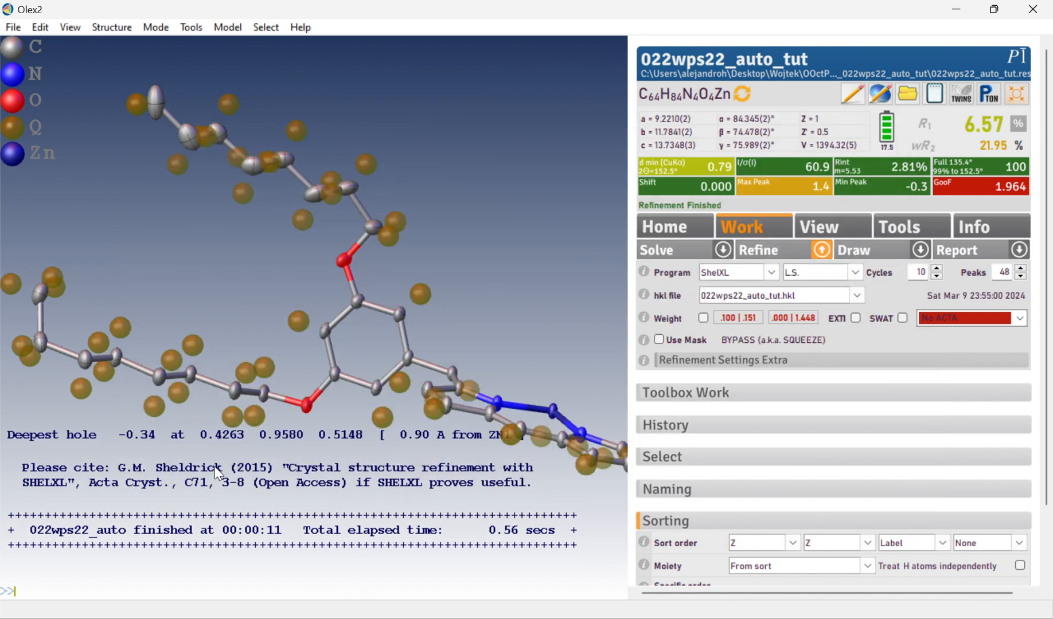
Step: Add hydrogen atoms to the whole model with the hadd command and refine the structure
drag(459, 265, 462, 286)
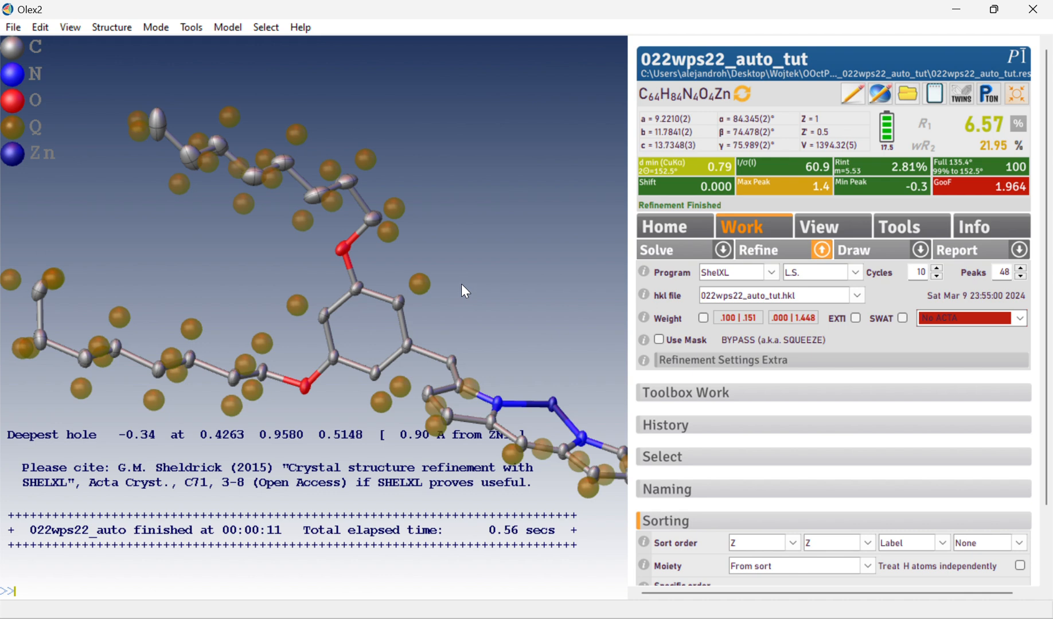
click(825, 251)
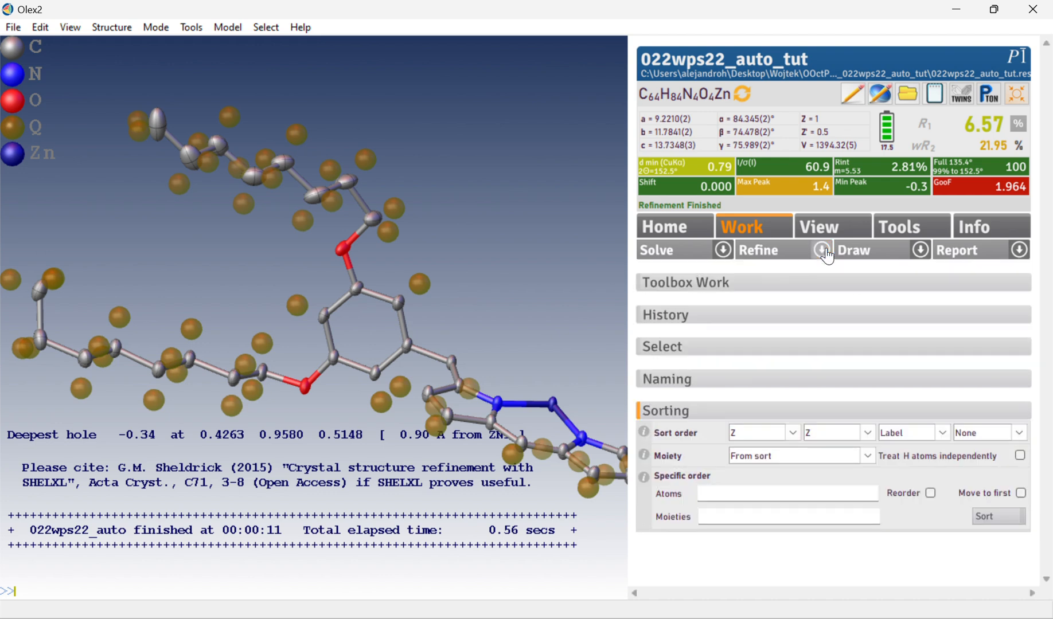
click(826, 252)
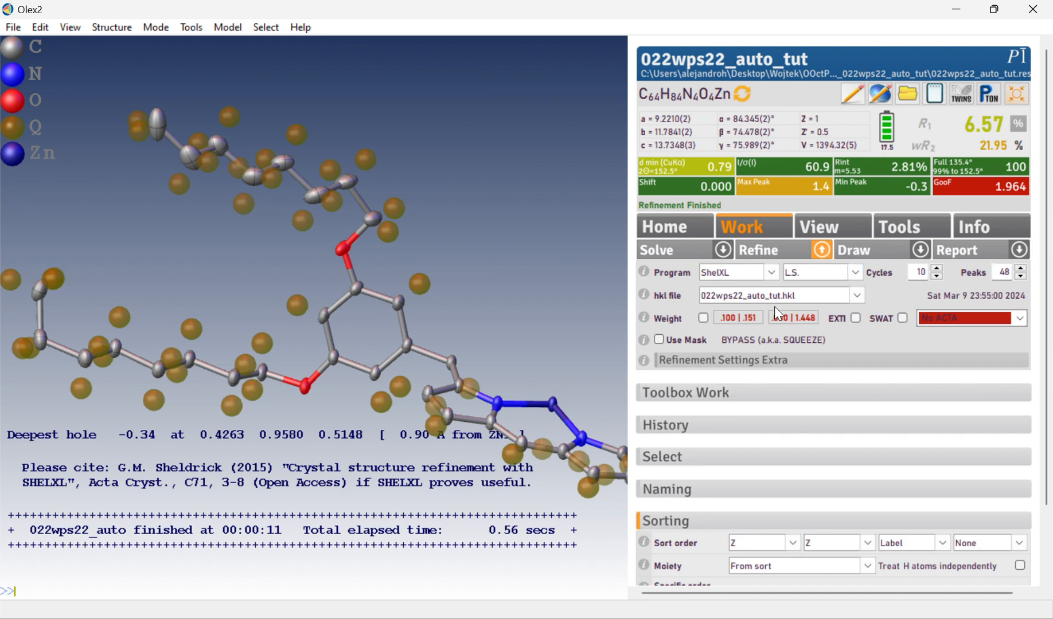
click(752, 408)
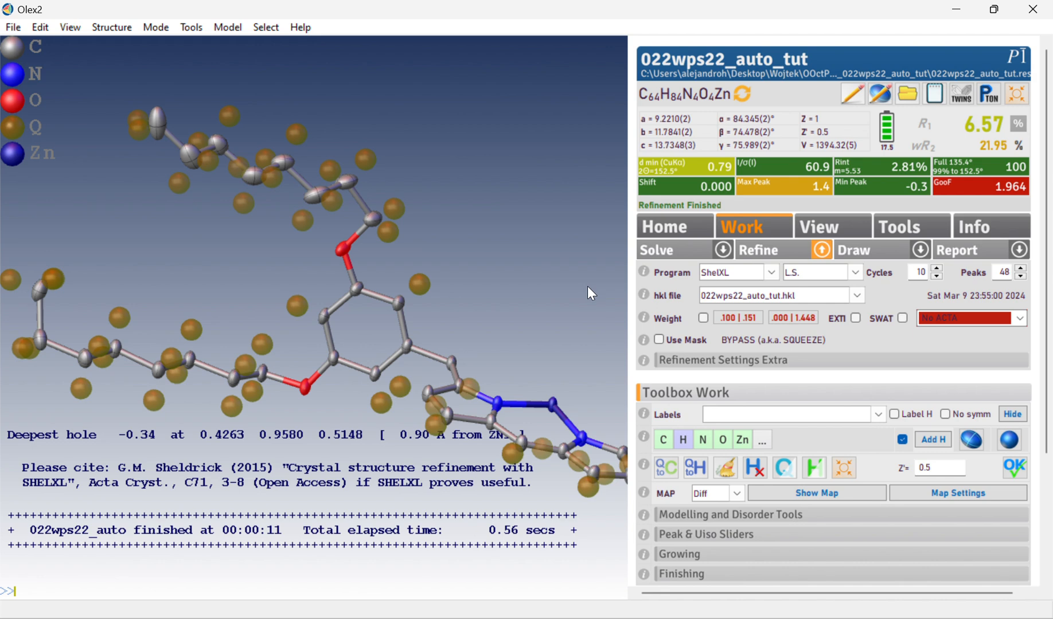
text(hadd)
key(Return)
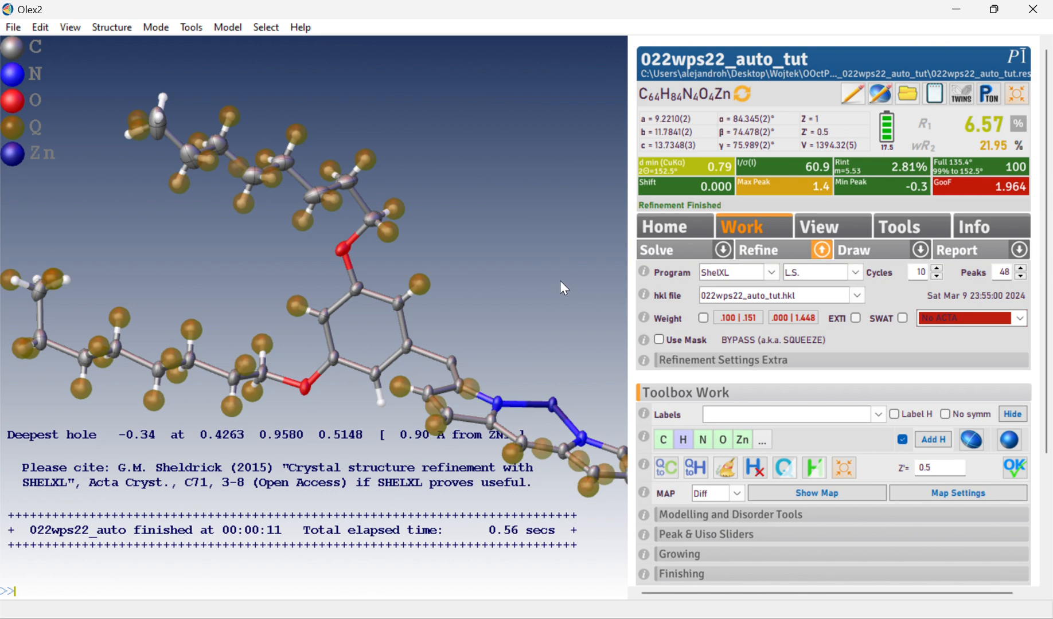
key(ctrl+r)
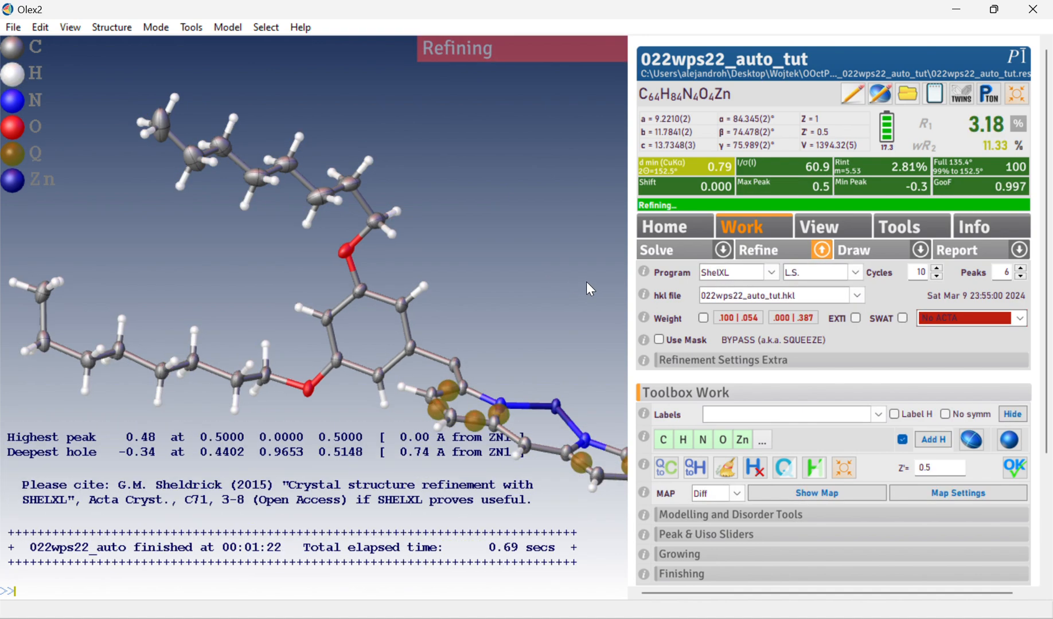
Step: Turn on automatic updating of the weighting scheme and refine the structure twice
drag(968, 124, 1004, 120)
click(1004, 120)
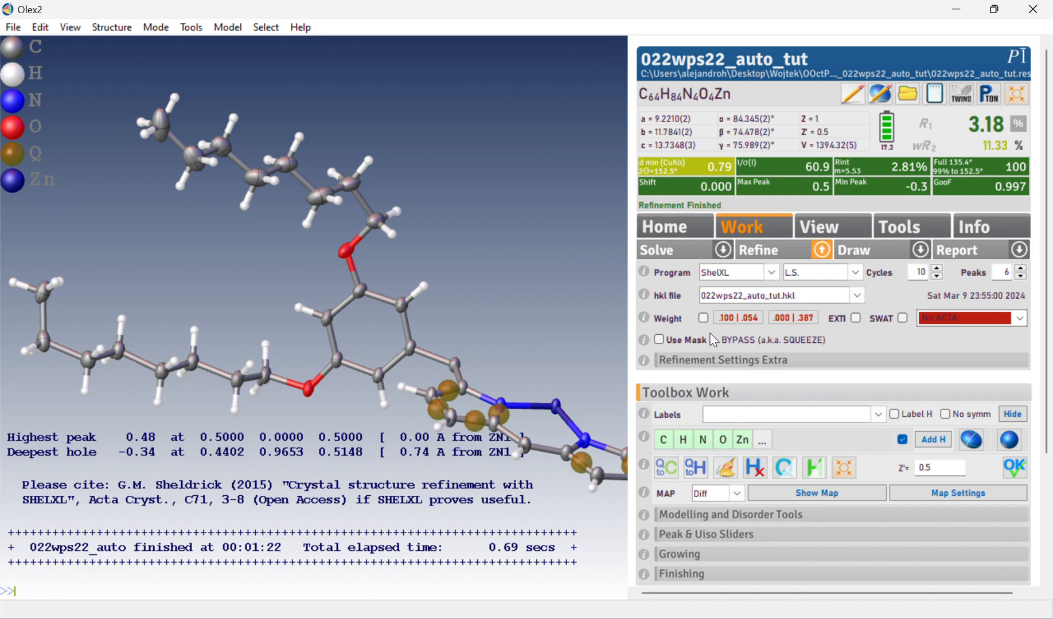
click(703, 319)
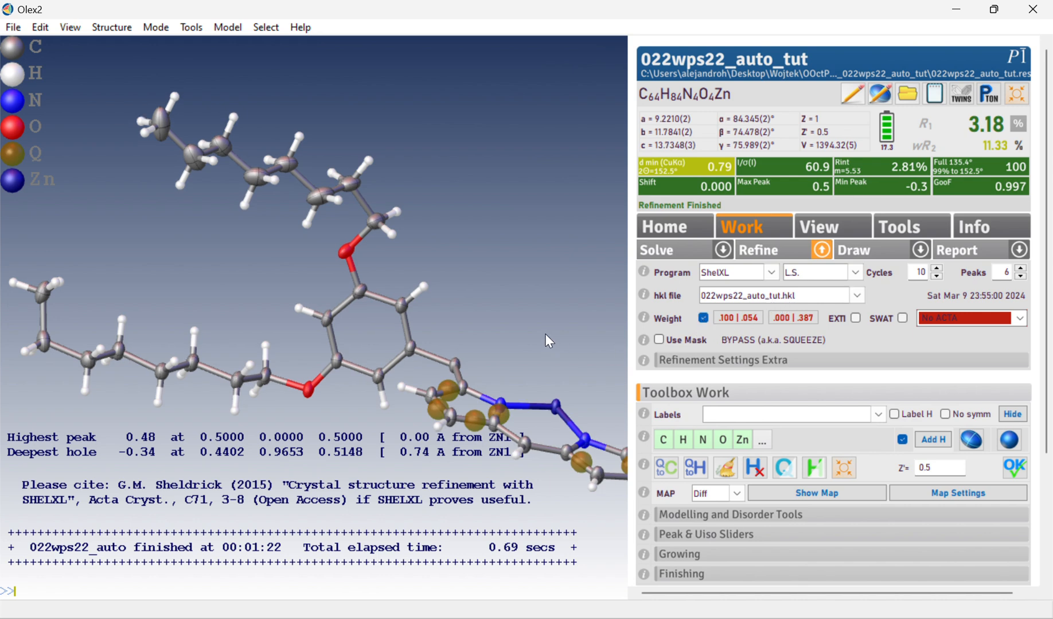
key(ctrl+r)
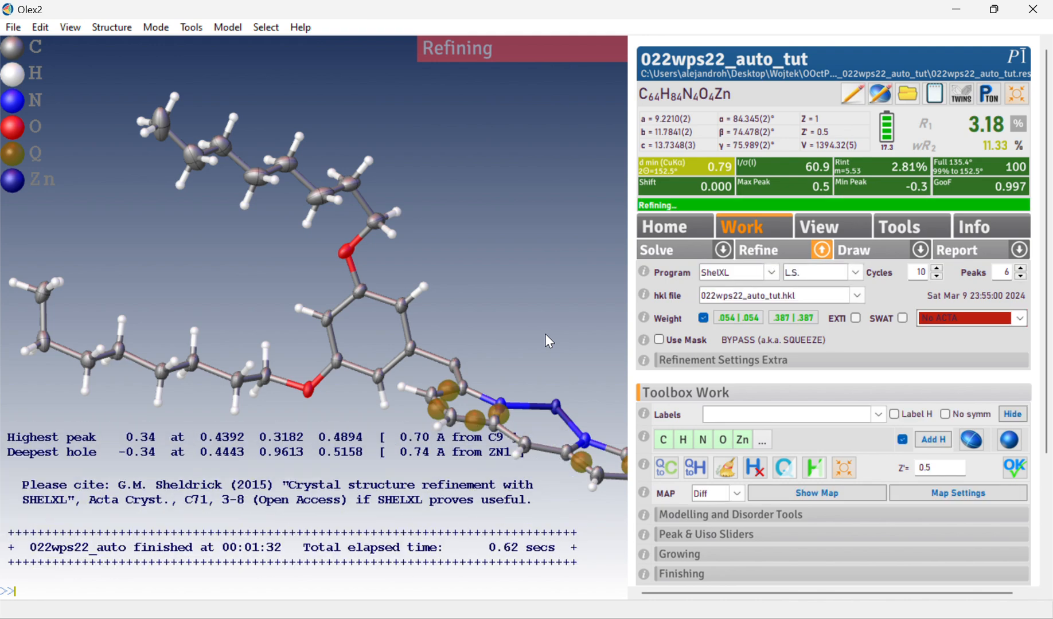
key(ctrl+r)
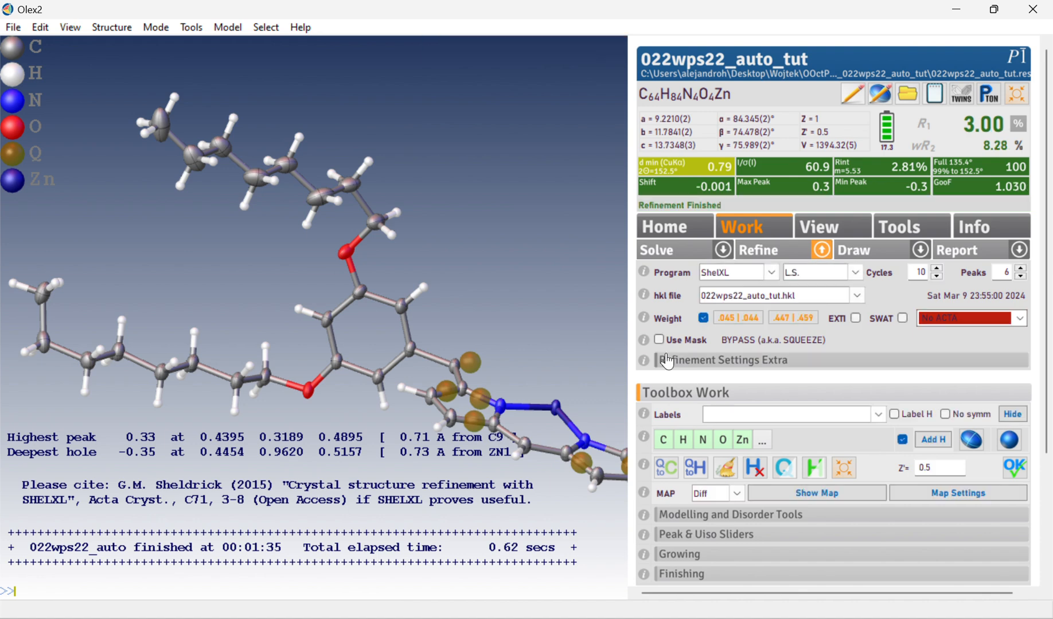
Step: Set the CIF output option to ACTA and run another refinement
click(1021, 320)
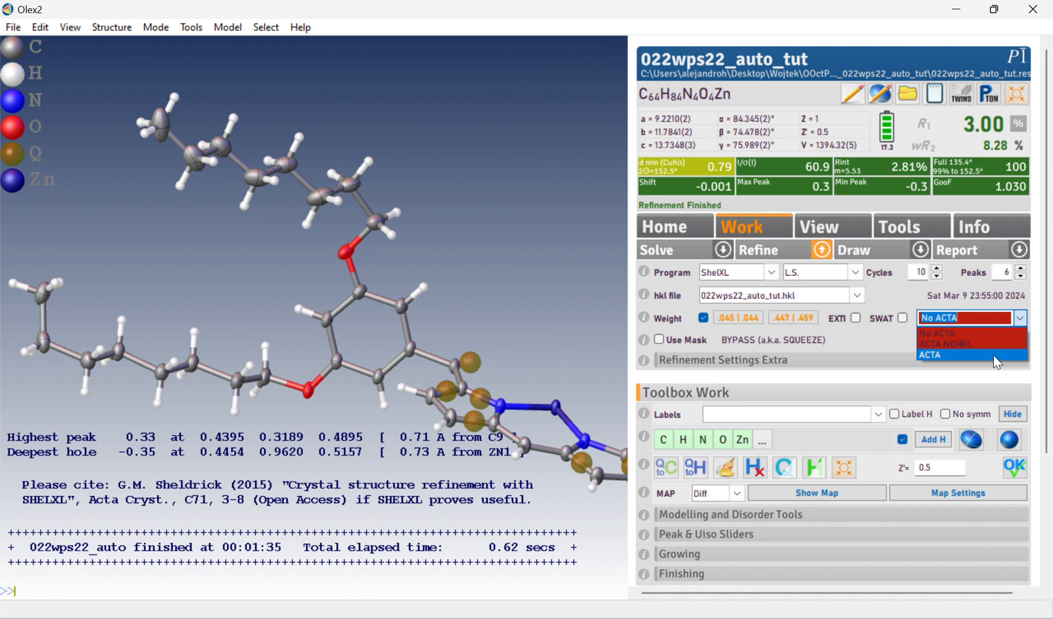
click(957, 365)
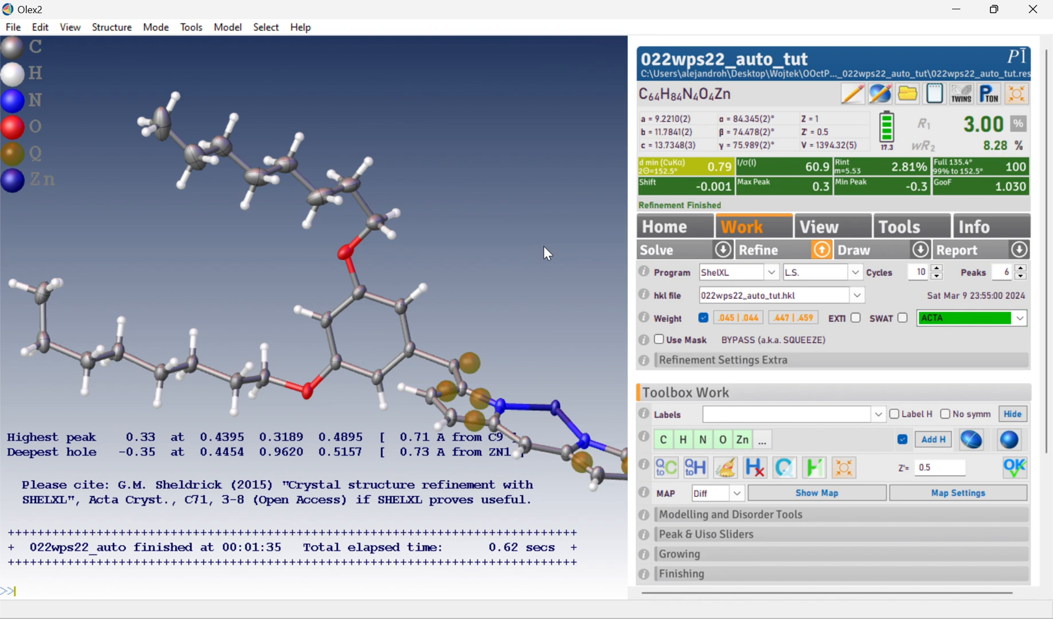
key(ctrl+r)
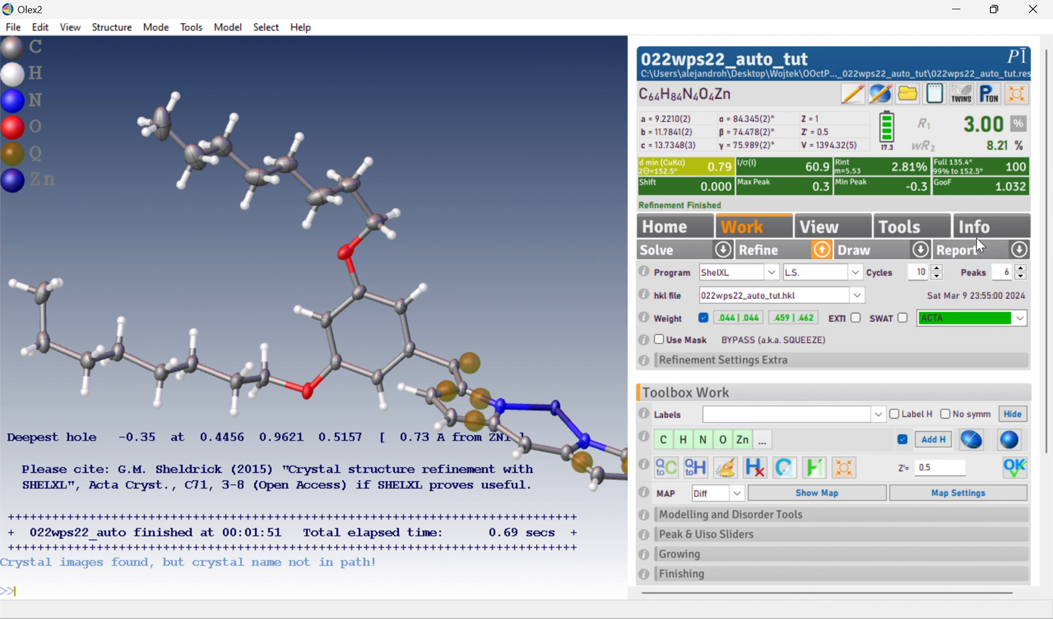
Step: Open the report settings and resolve the CIF conflicts by using all values from 022wps22_auto_tut.cif_od
click(1019, 251)
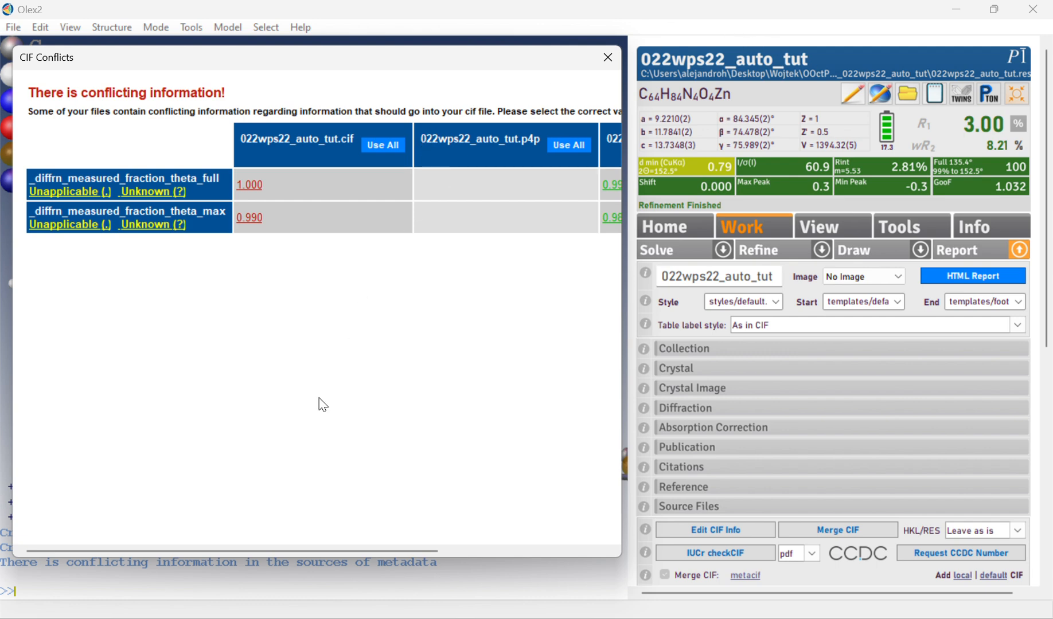
drag(348, 551, 501, 543)
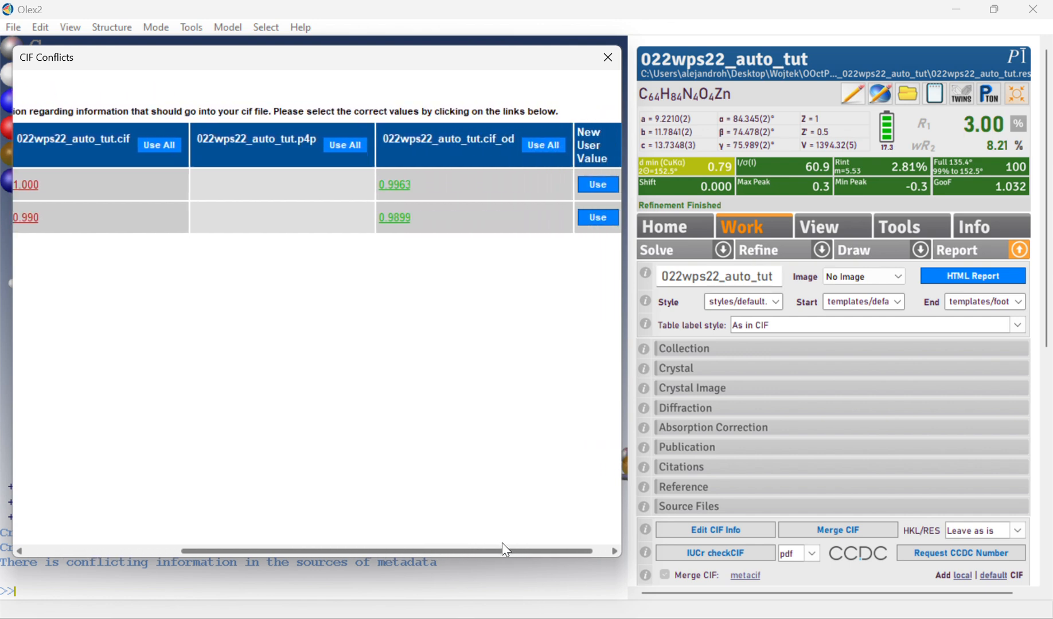
click(524, 152)
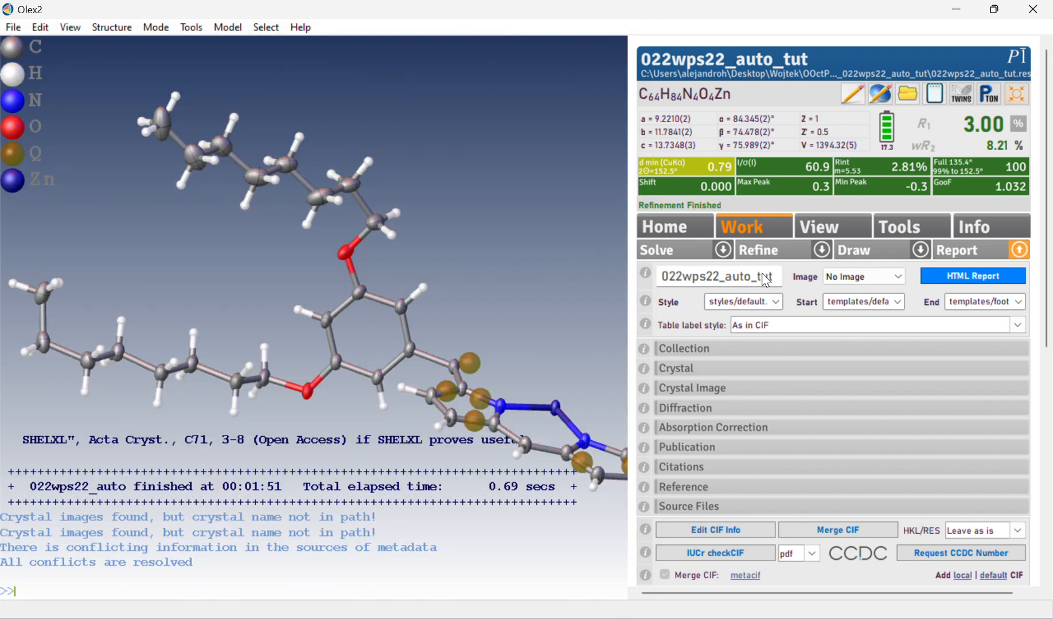
Step: Open the collection details, view the submitter's users and sites form, and close it without filling it in
click(740, 355)
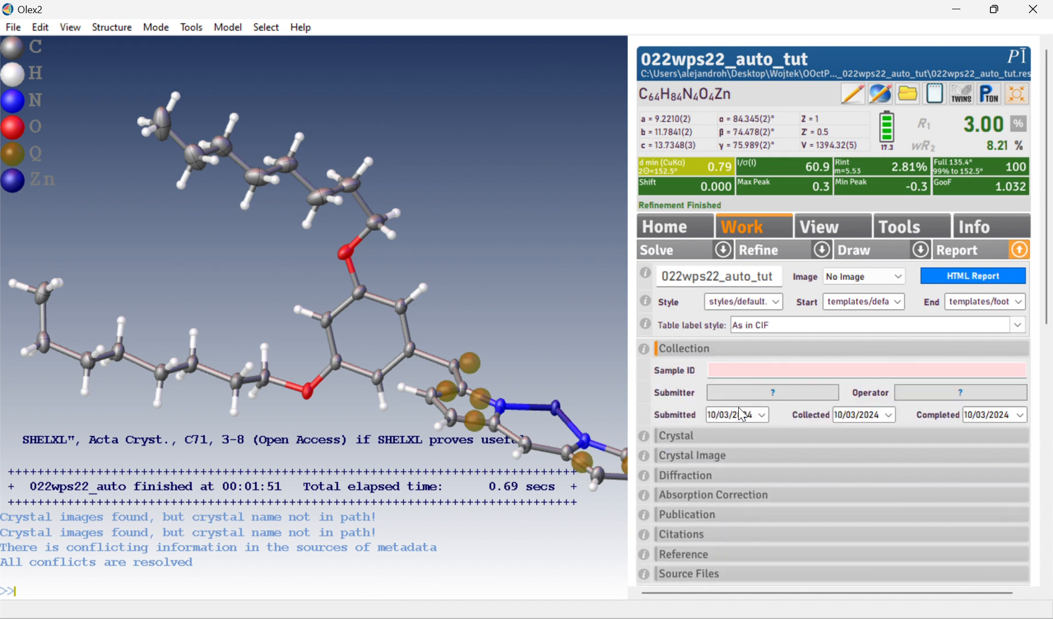
click(755, 394)
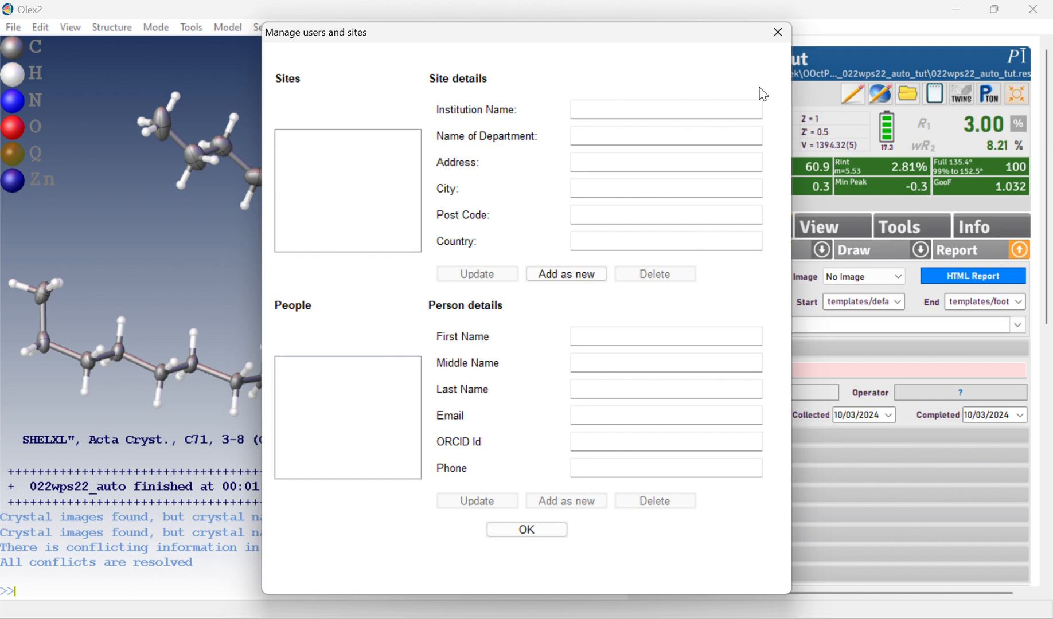
click(778, 34)
click(778, 32)
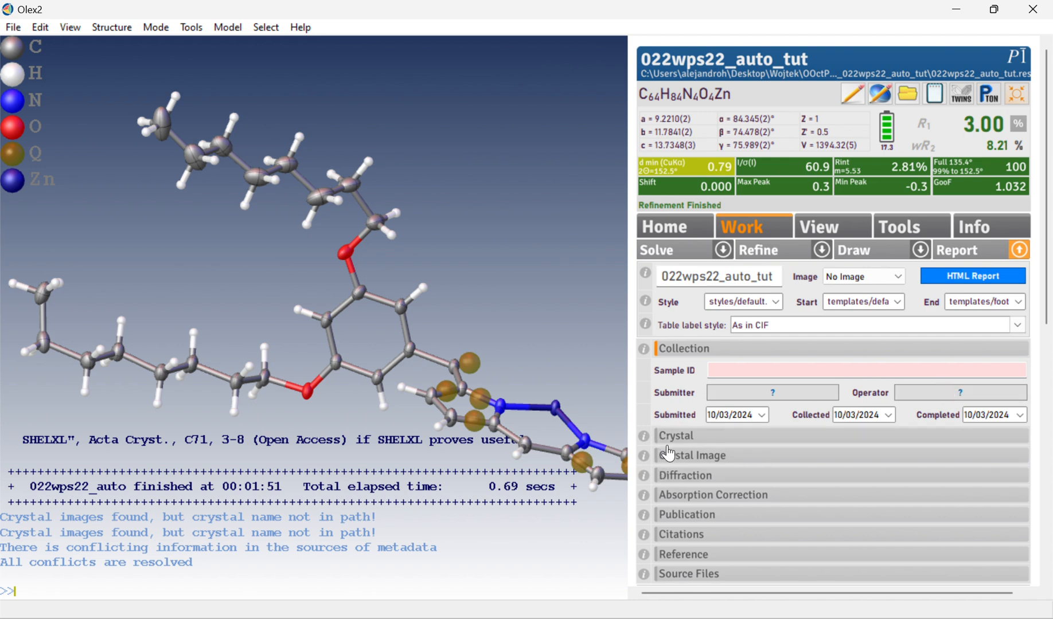
Step: Open the crystal details and set the crystal colour to clear, light and red
click(679, 436)
scroll(746, 421, down, 1)
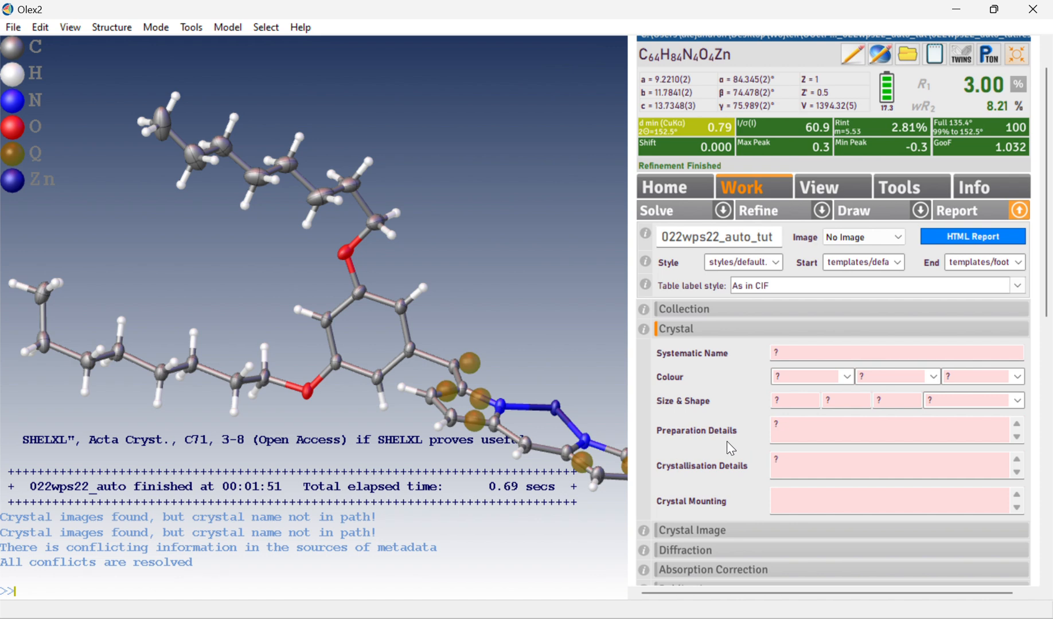
click(847, 378)
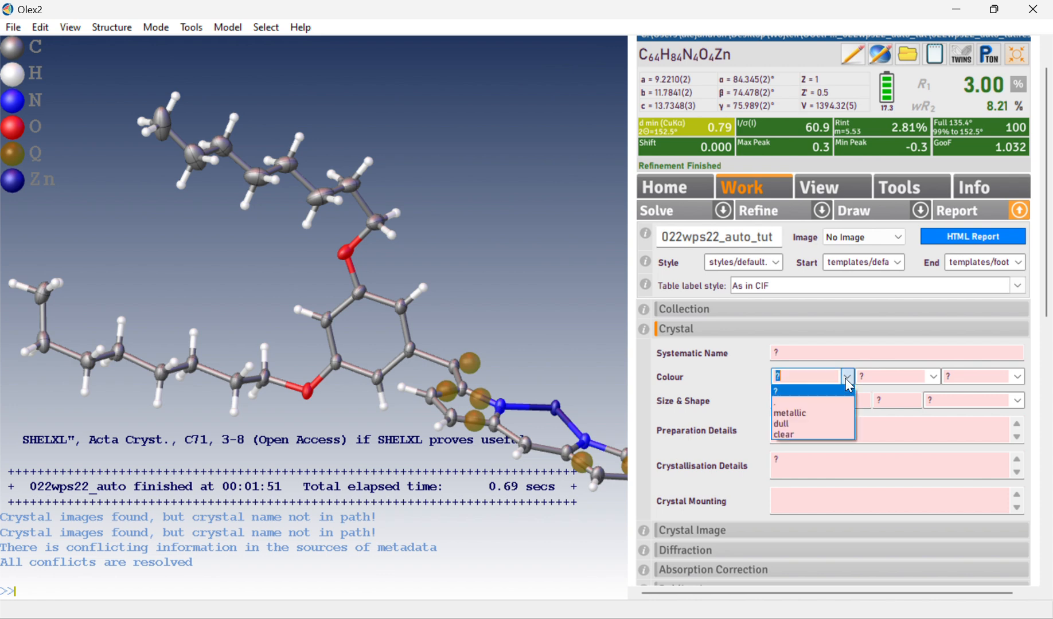
click(825, 437)
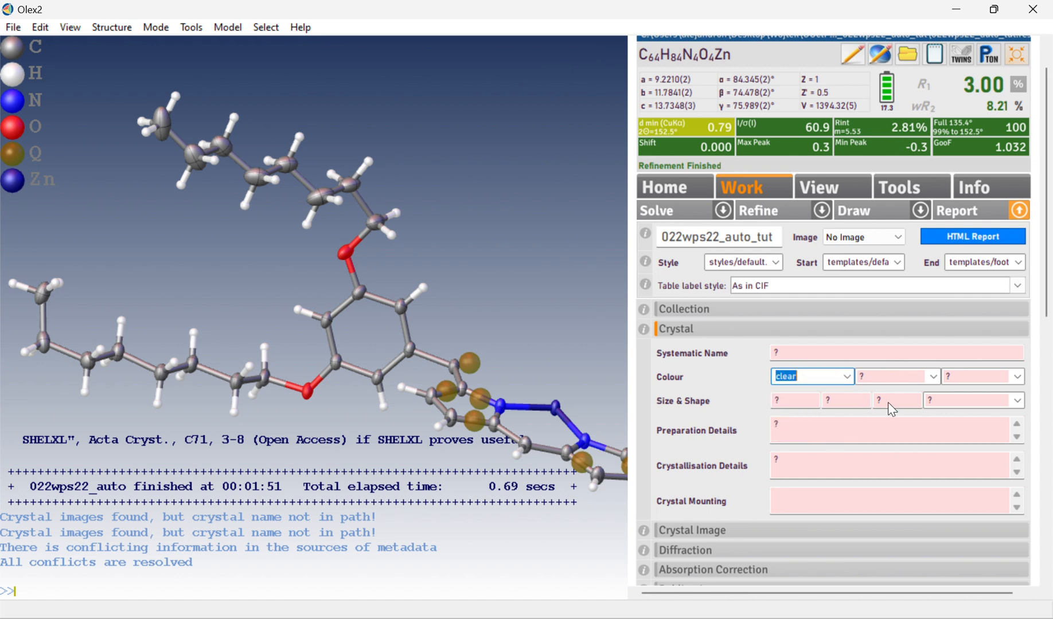
click(931, 376)
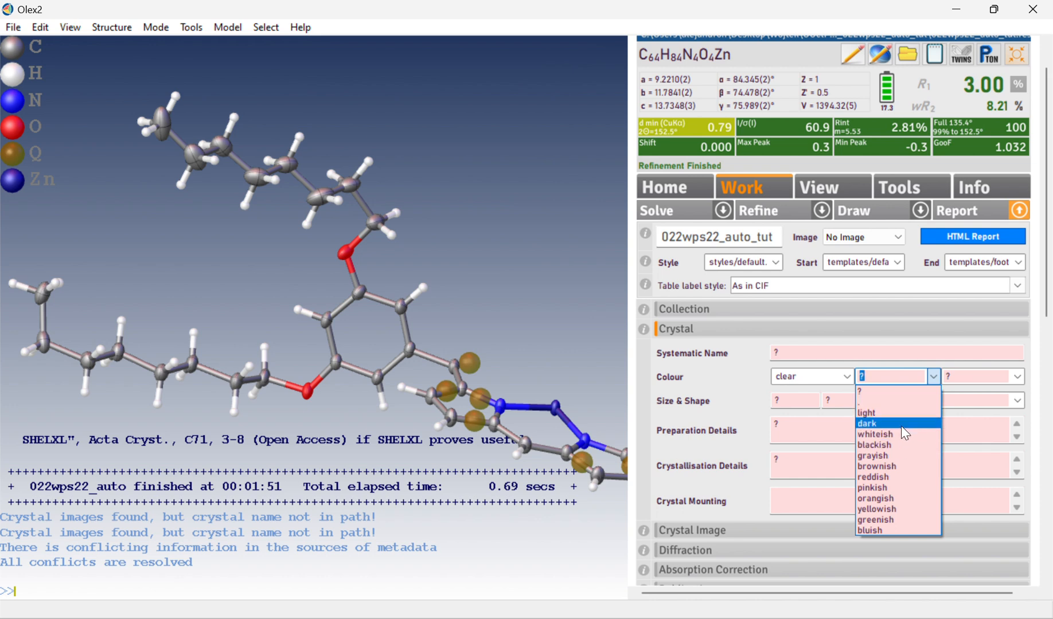
click(912, 412)
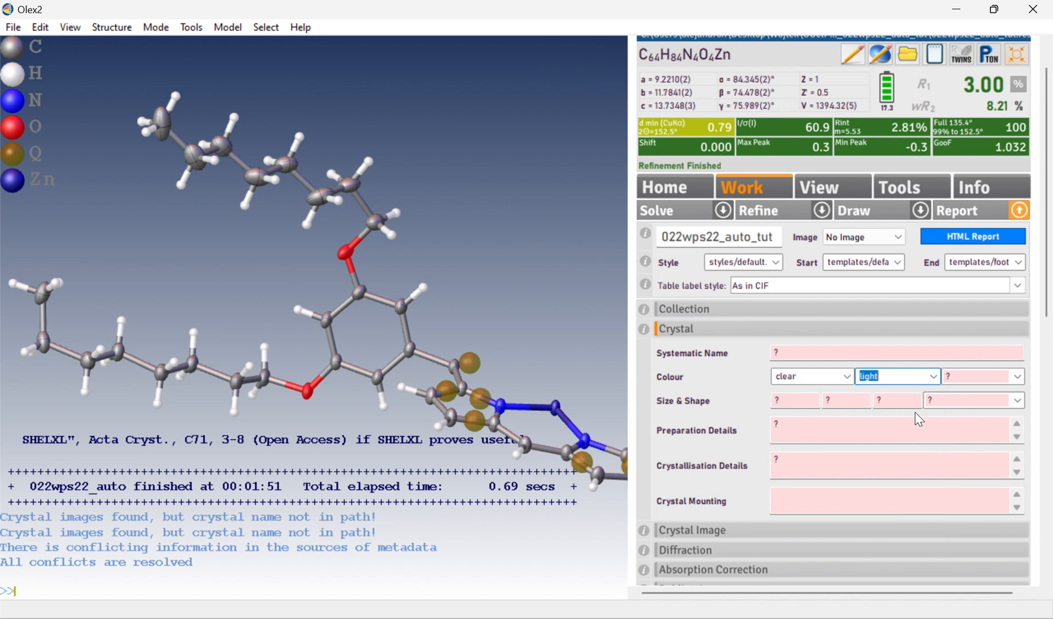
click(1004, 374)
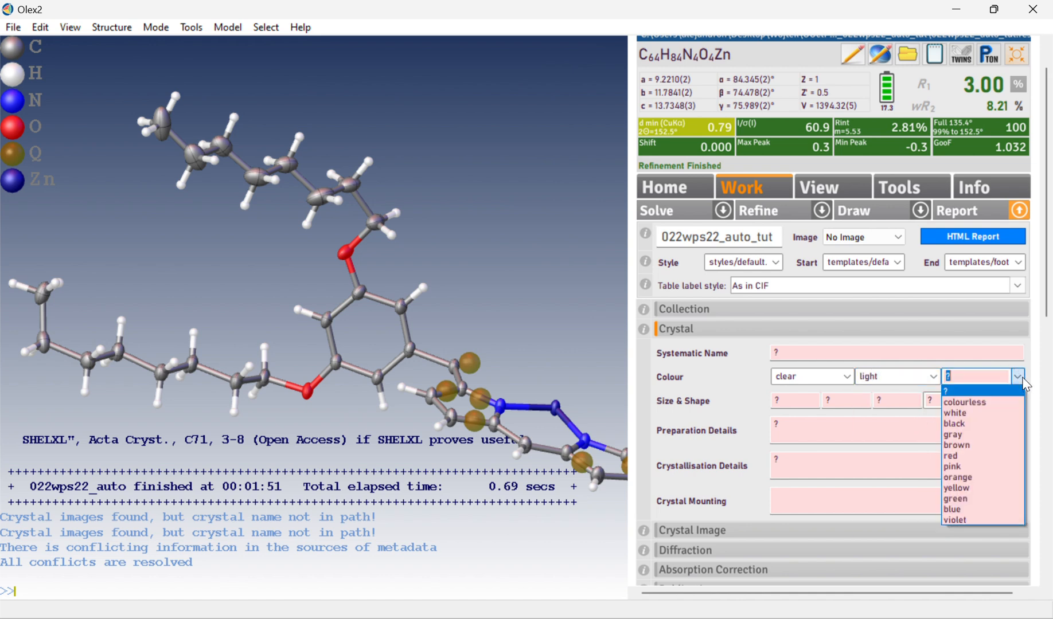
click(967, 456)
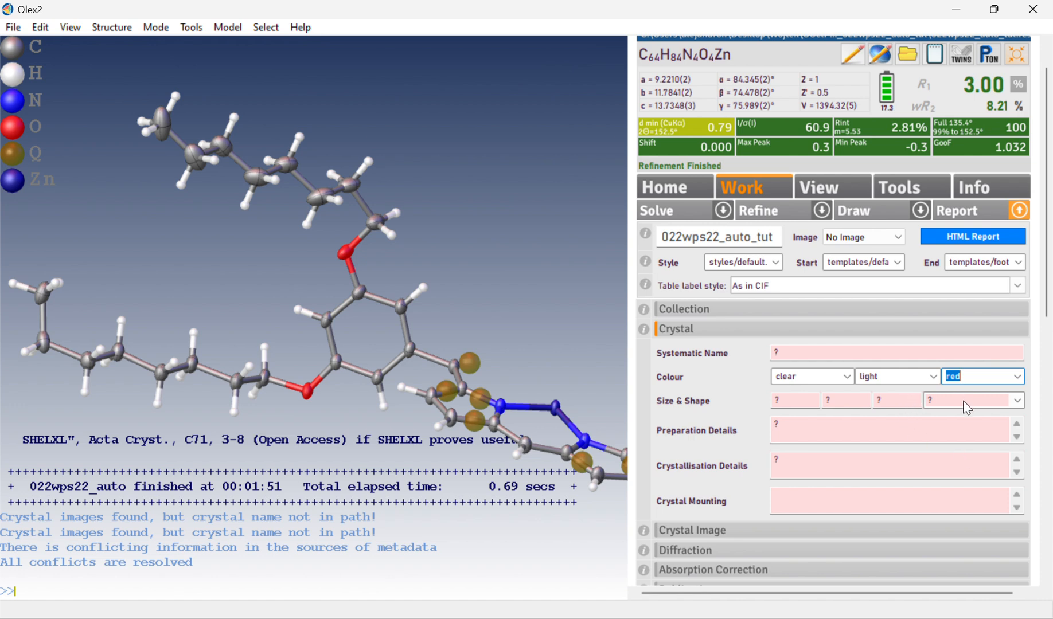
Step: Set the crystal shape to block and its size to 0.28, 0.14 and 0.05
click(1016, 400)
click(995, 424)
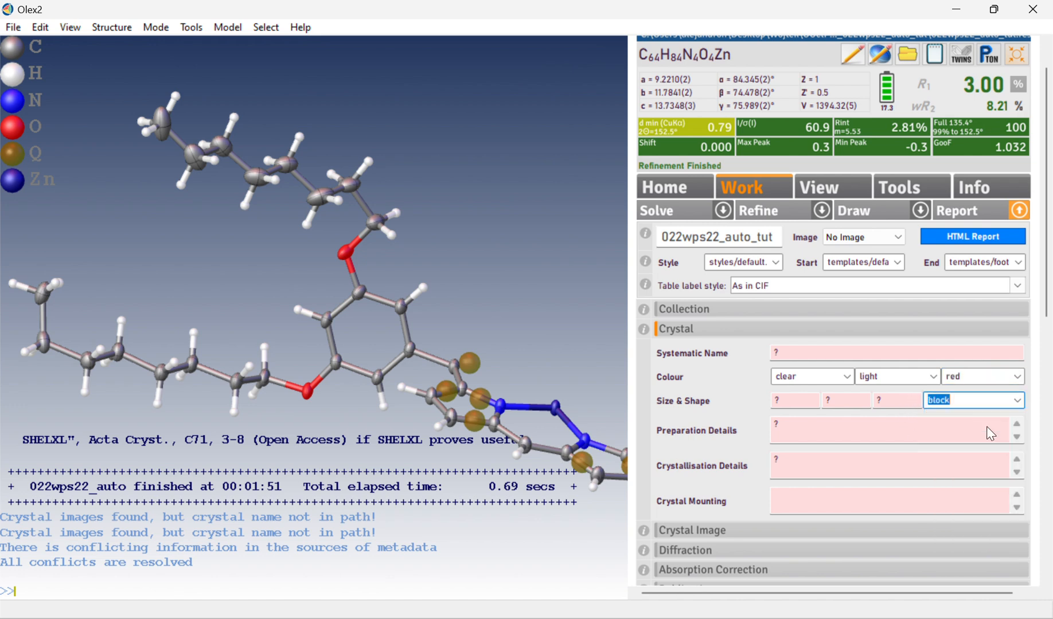
click(795, 396)
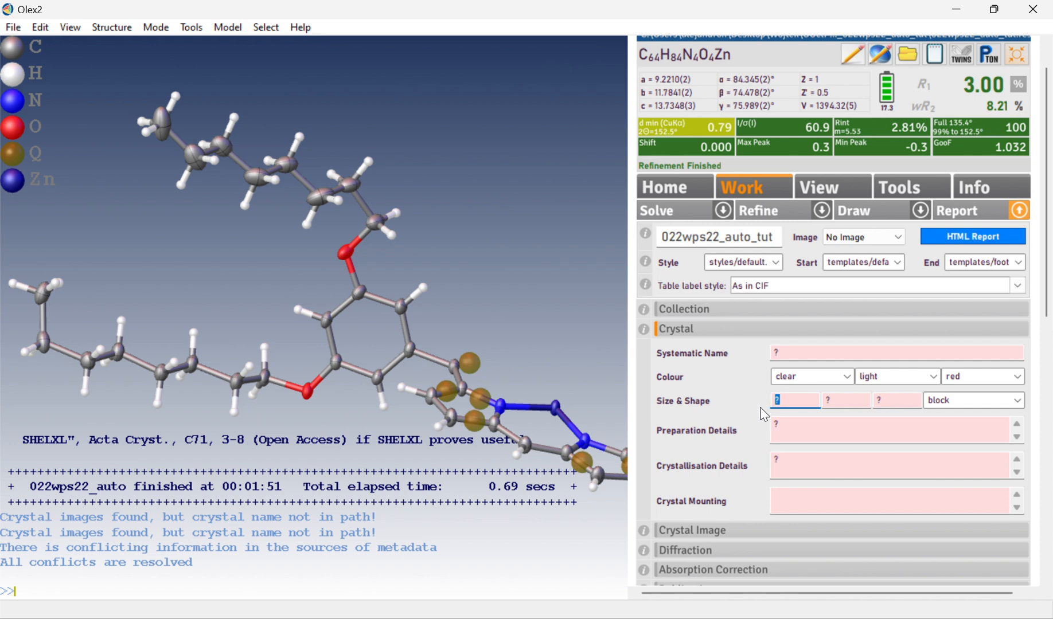
text(0.28)
click(851, 403)
text(0.14)
click(898, 402)
text(05)
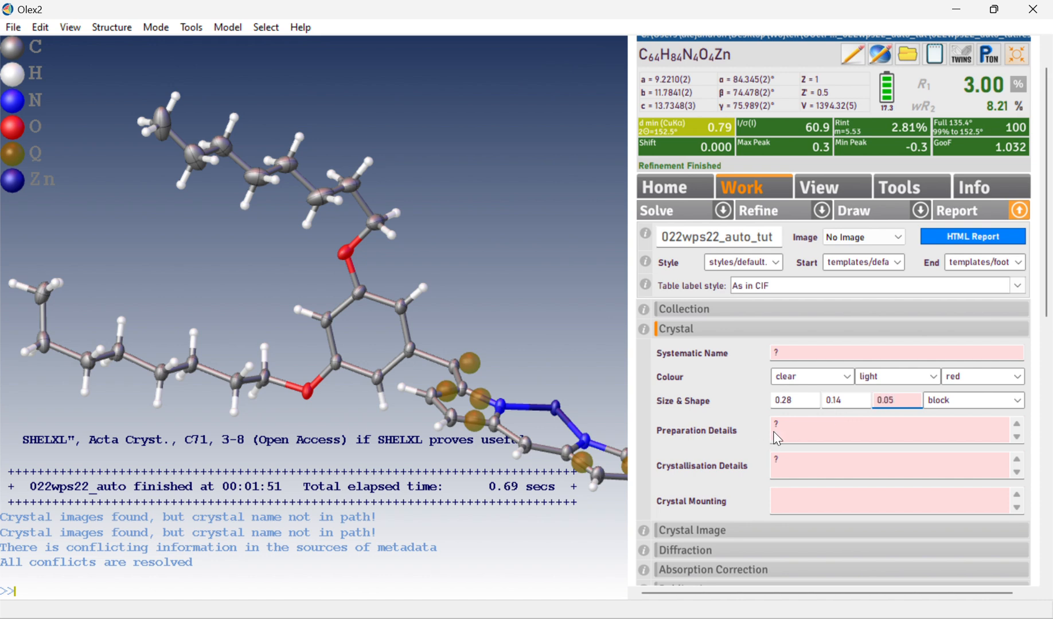
Step: Replace the placeholder in the preparation details with "As described in the main text."
click(777, 438)
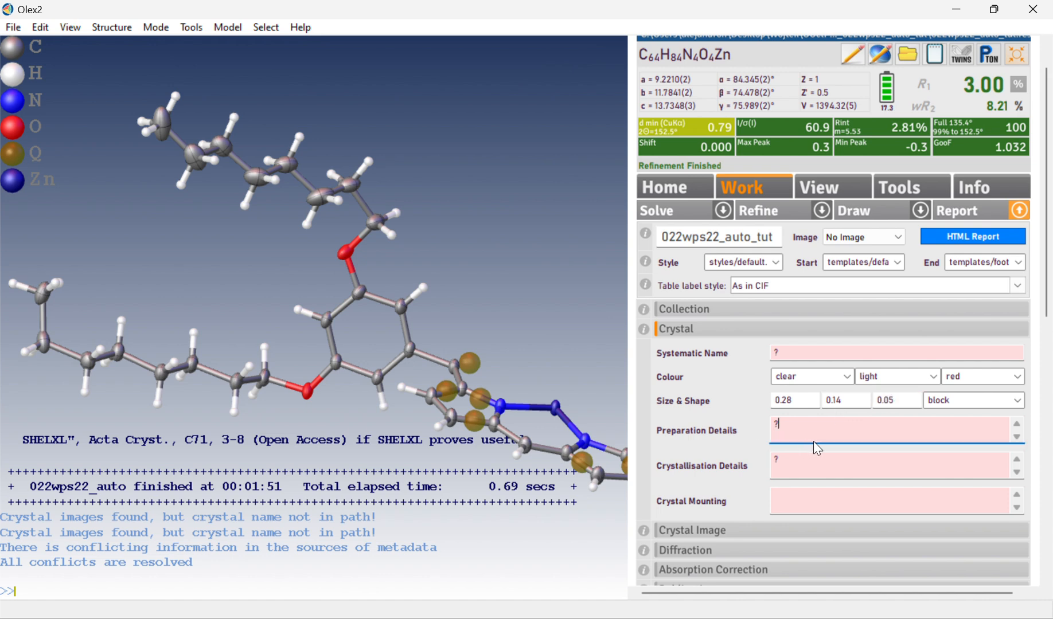
drag(812, 437, 768, 435)
text(described in the main text.)
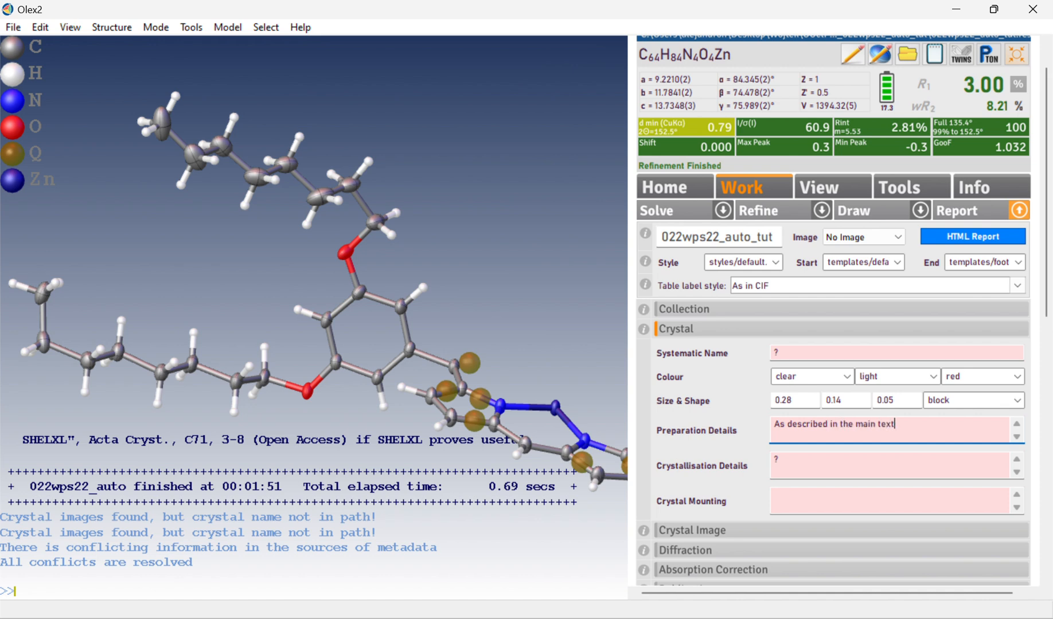
Step: Replace the placeholder in the crystallisation details with "Slow evaporation of a solution in a mixture of dichloromethane and methanol."
click(820, 466)
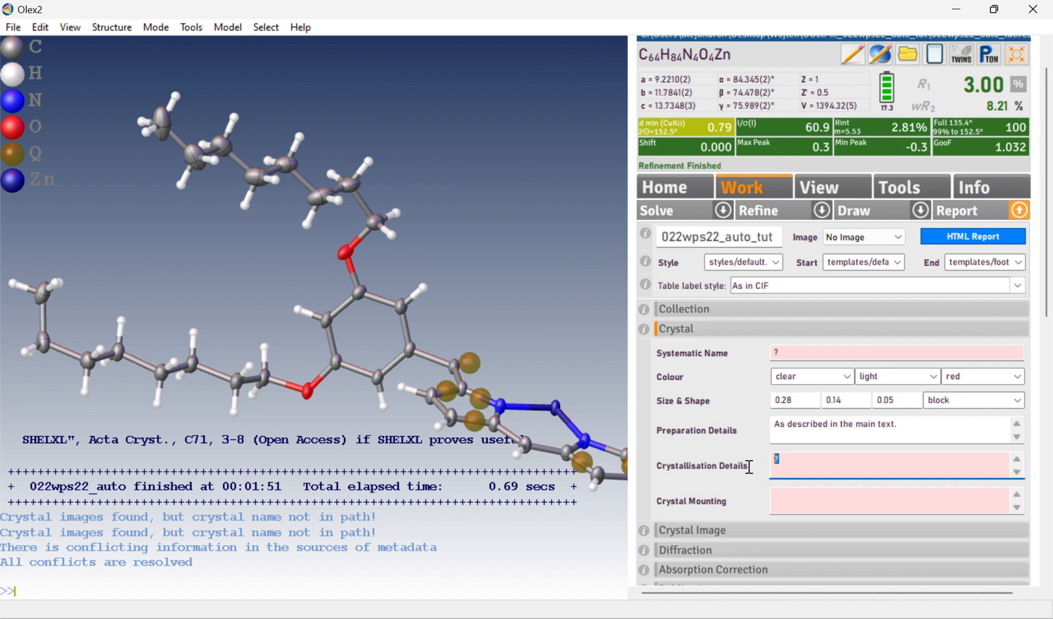
text(Slow evaporation of a soluti)
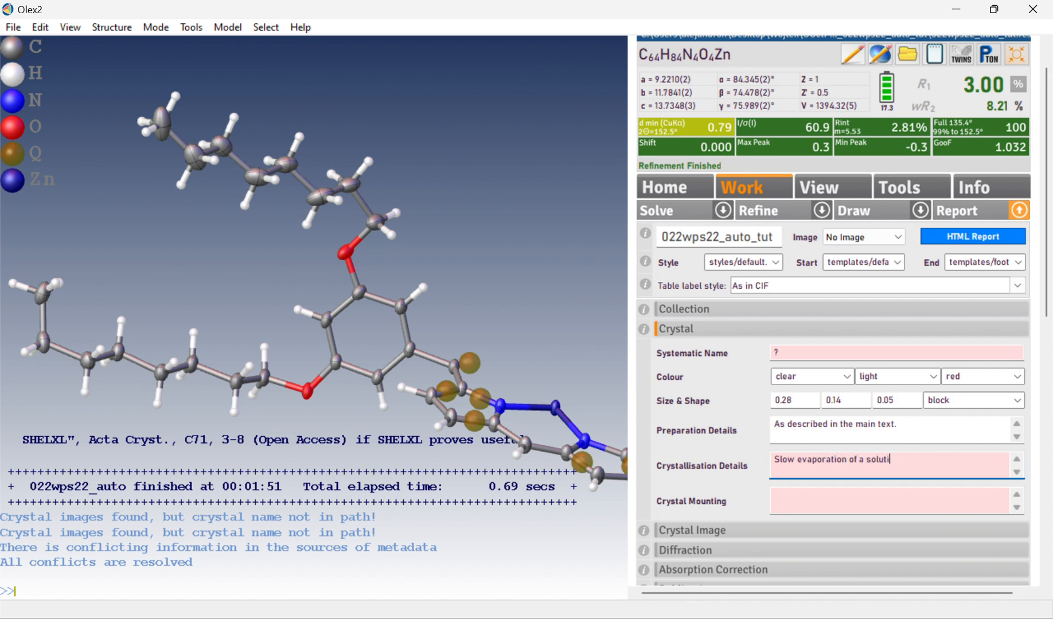
text(on in a mixt)
text(ure of dich)
text(loro)
text(methane )
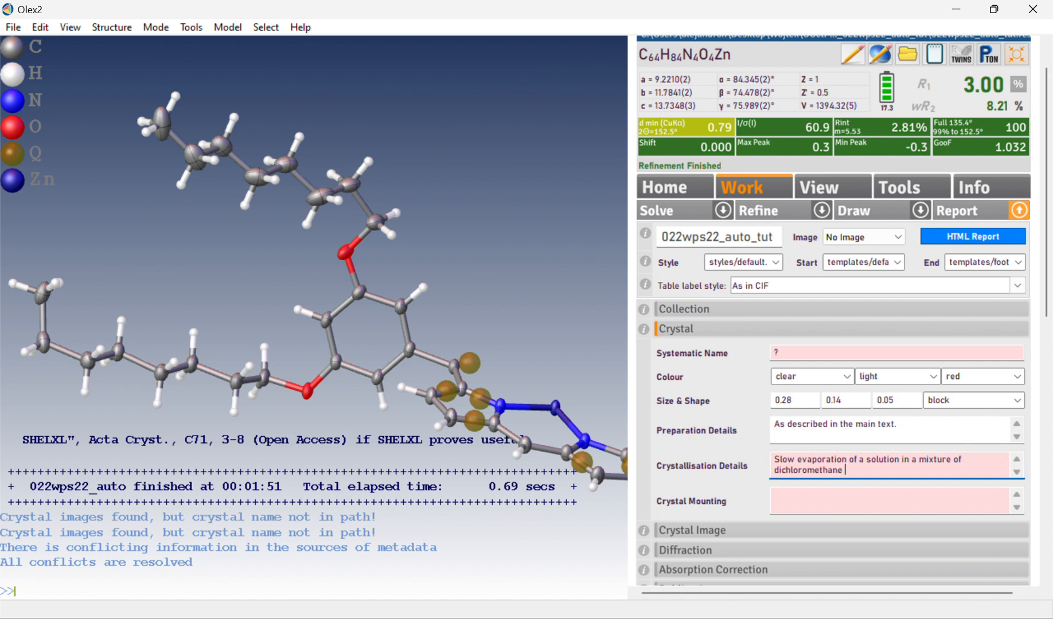
text(and methanol.)
Step: Enter "MiTeGen 200 micron loop, Fombin YR-1800 oil" as the crystal mounting
click(803, 501)
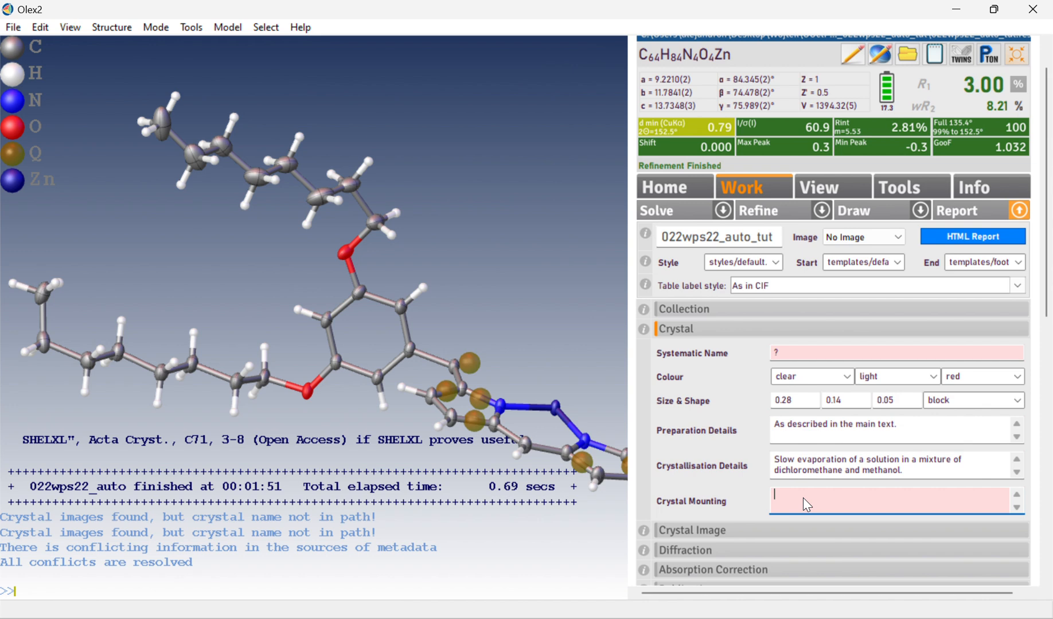
text(MiTeGen 200 micron loop, Fombin)
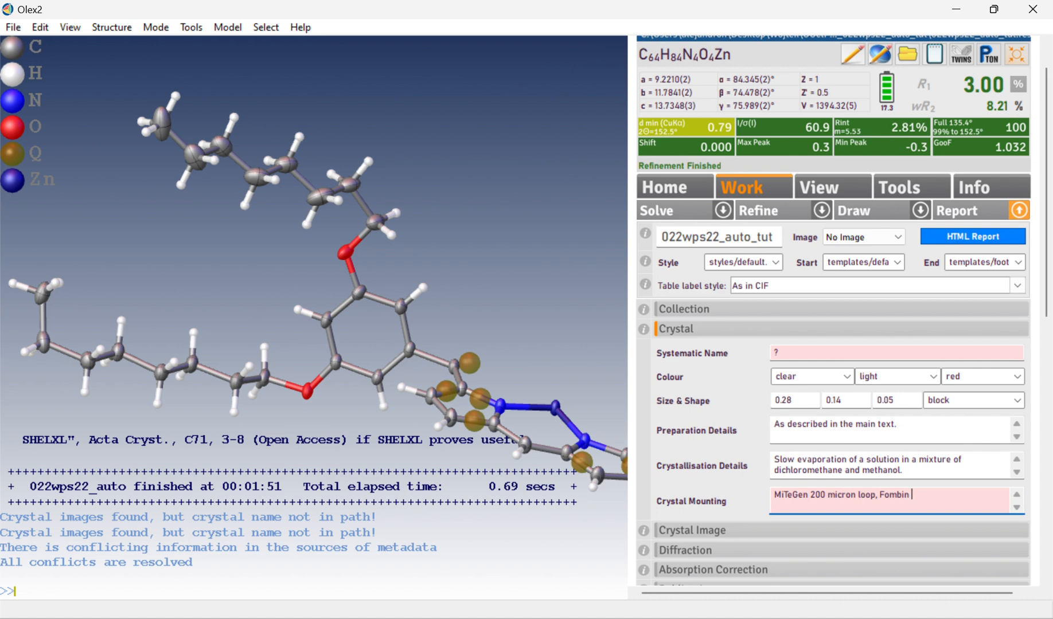
text( YR-1800 oil)
Step: Play the crystal image movie and review the diffraction details, including the refine special details, without editing them
click(755, 532)
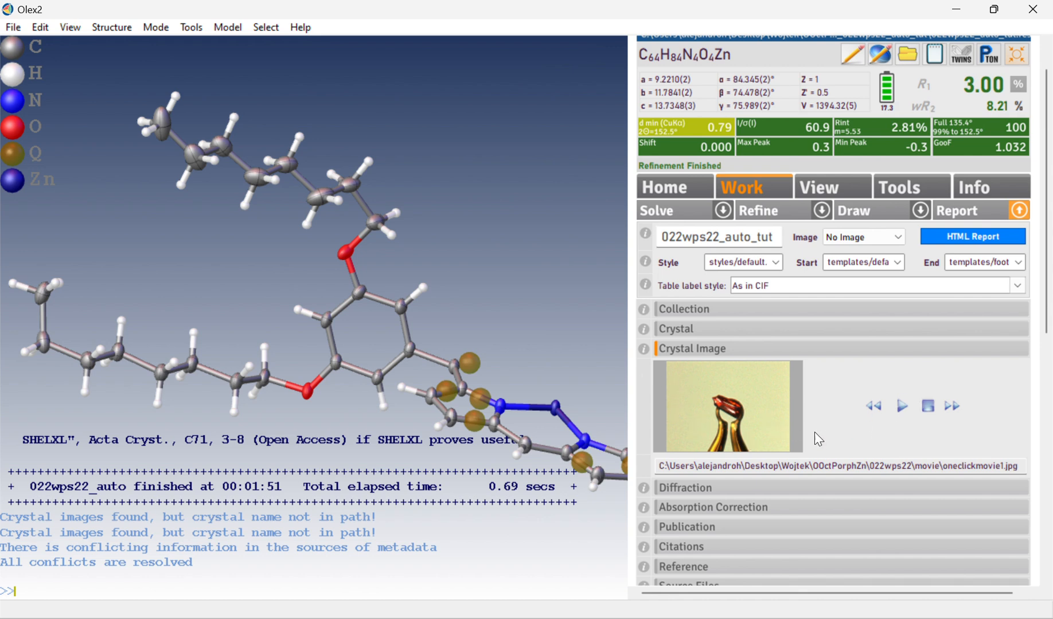
click(901, 407)
click(690, 489)
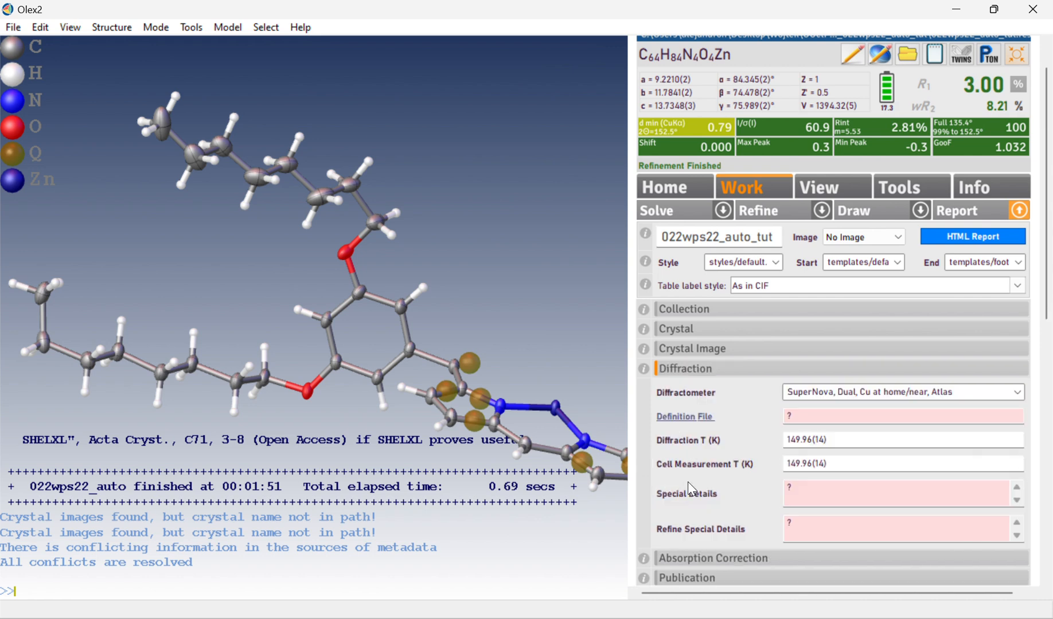
click(836, 539)
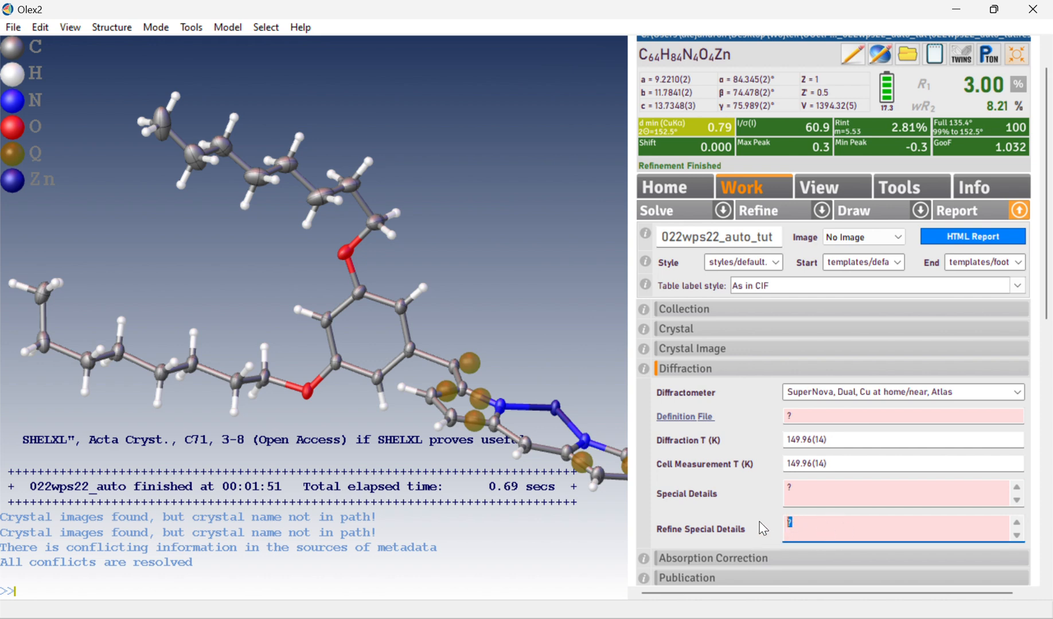
click(835, 529)
scroll(714, 505, down, 3)
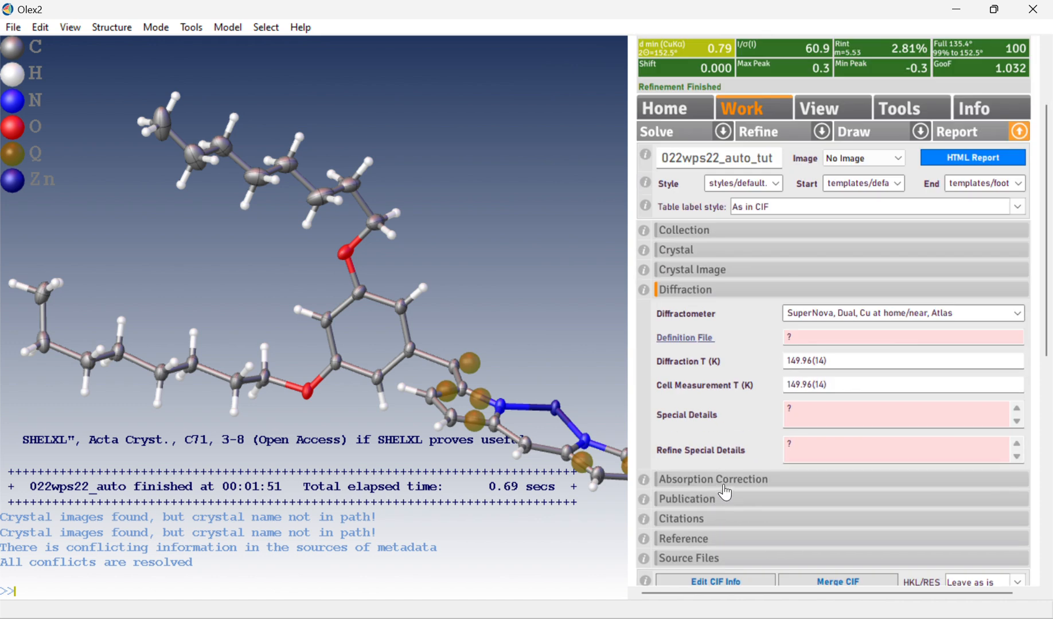
Step: Review the absorption correction, publication and citations sections of the report metadata
click(728, 484)
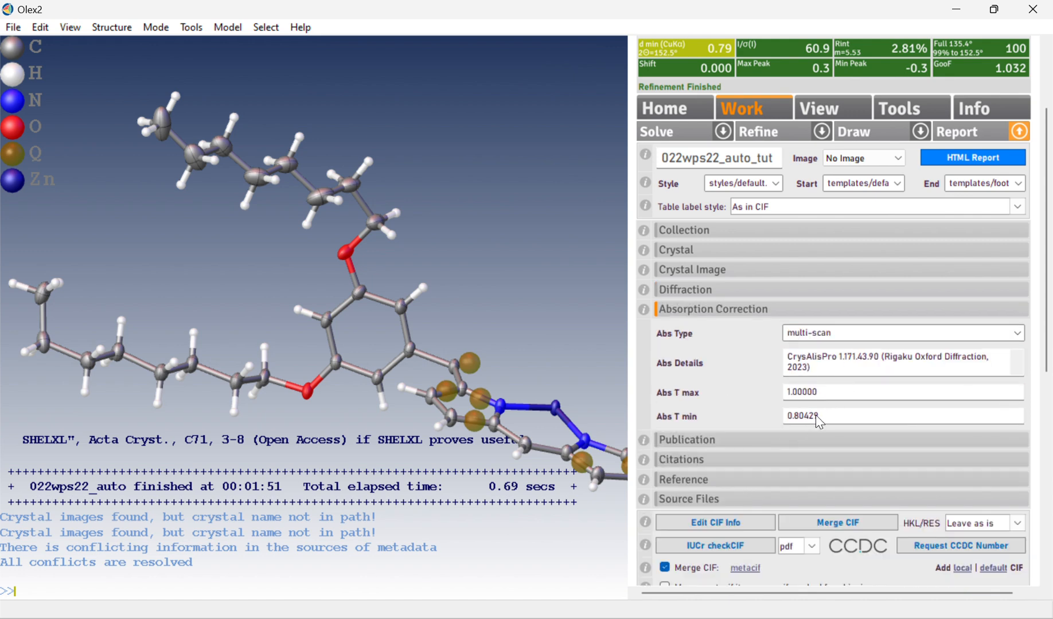
click(774, 447)
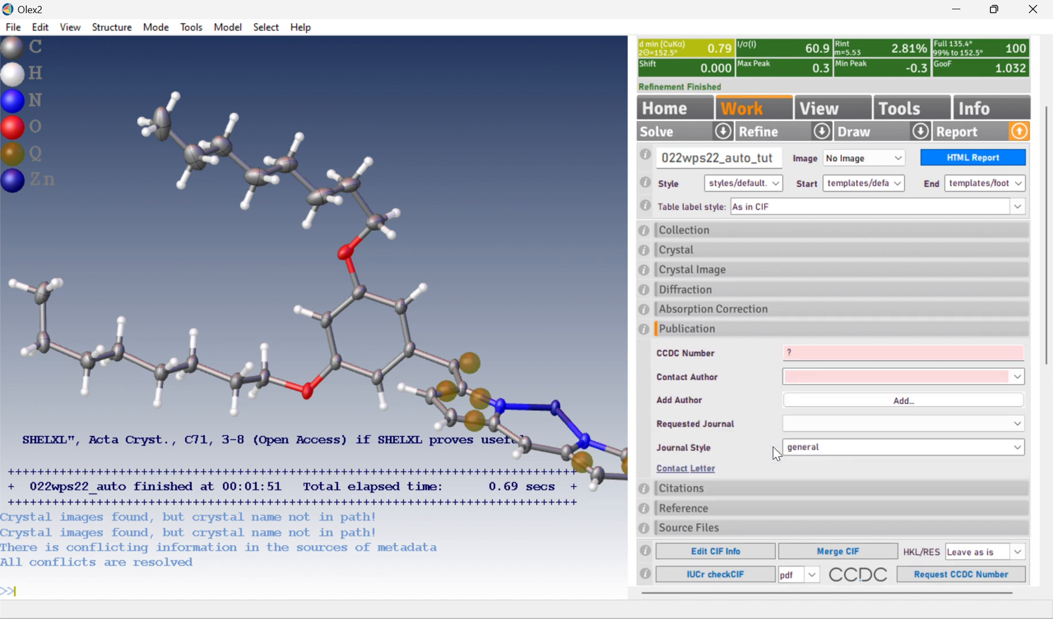
click(728, 488)
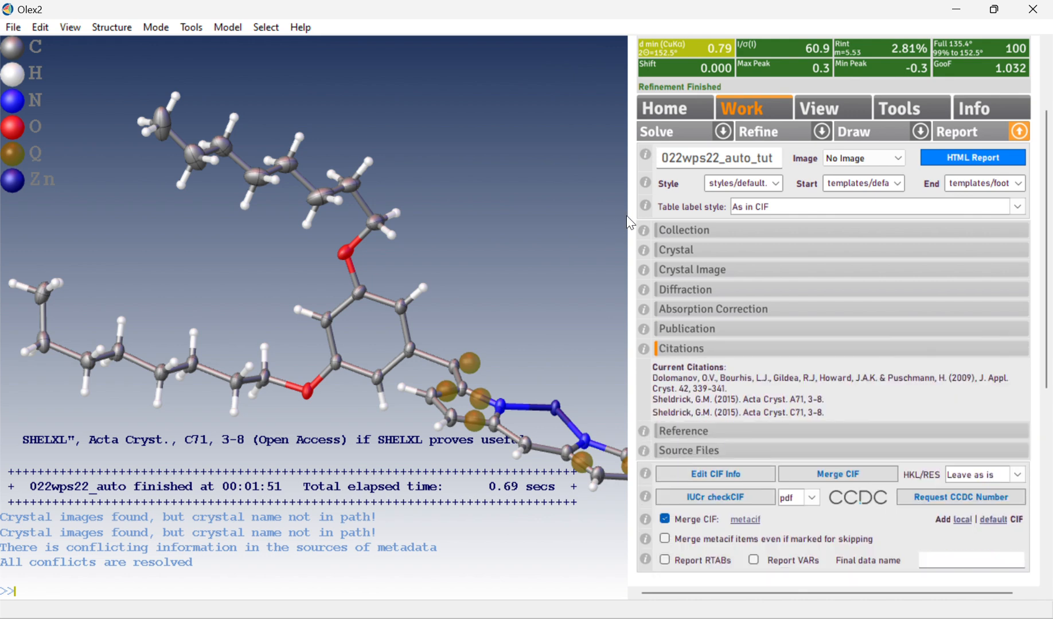
Step: Run another refinement of the structure and generate the IUCr checkCIF report as a PDF
click(785, 143)
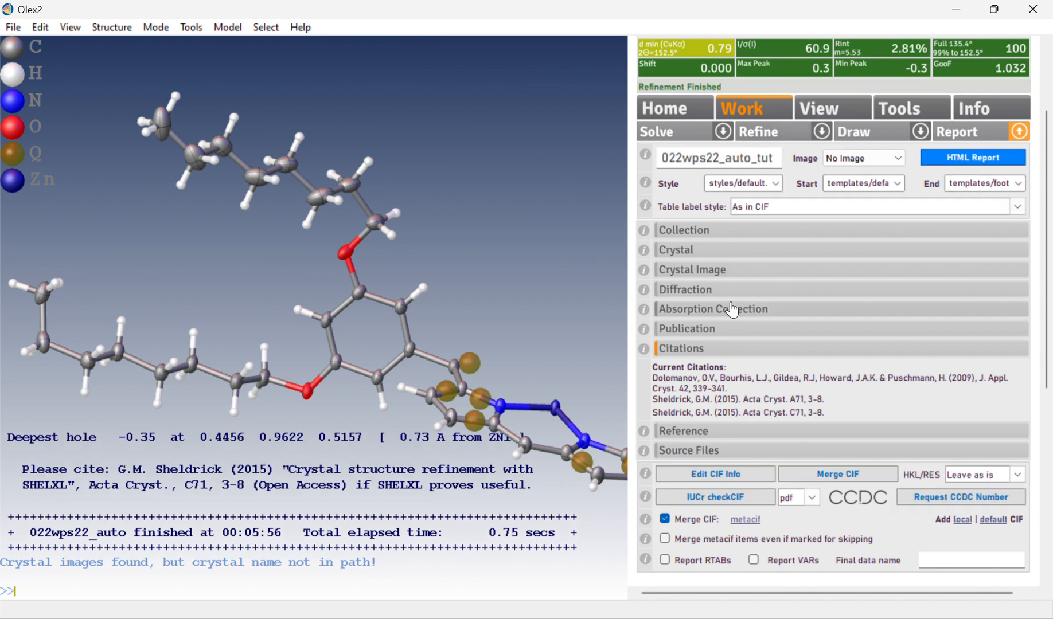
click(743, 507)
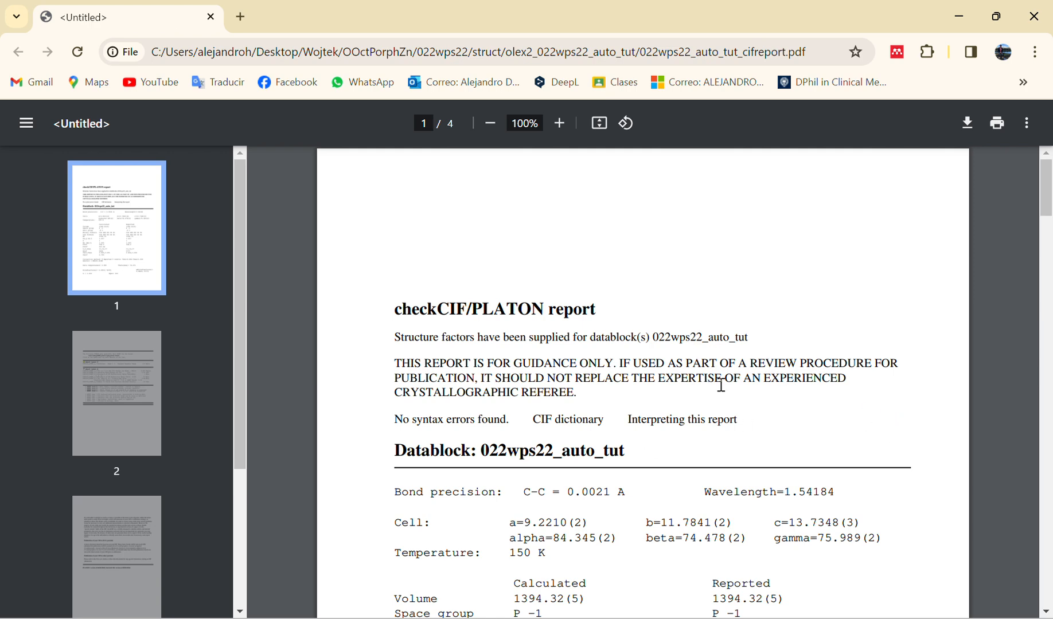
Step: Read the checkCIF report's first page, comparing the calculated and reported cell, formula, data completeness and R values, up to the alerts
scroll(687, 370, down, 1)
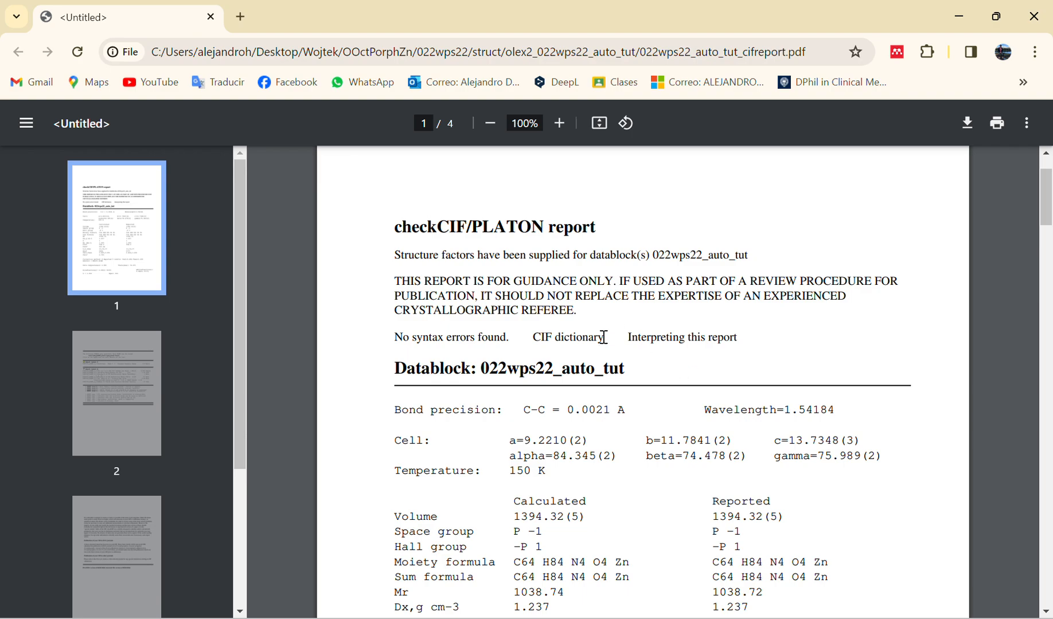
scroll(594, 344, down, 1)
ctrl+scroll(675, 322, up, 2)
scroll(660, 327, down, 2)
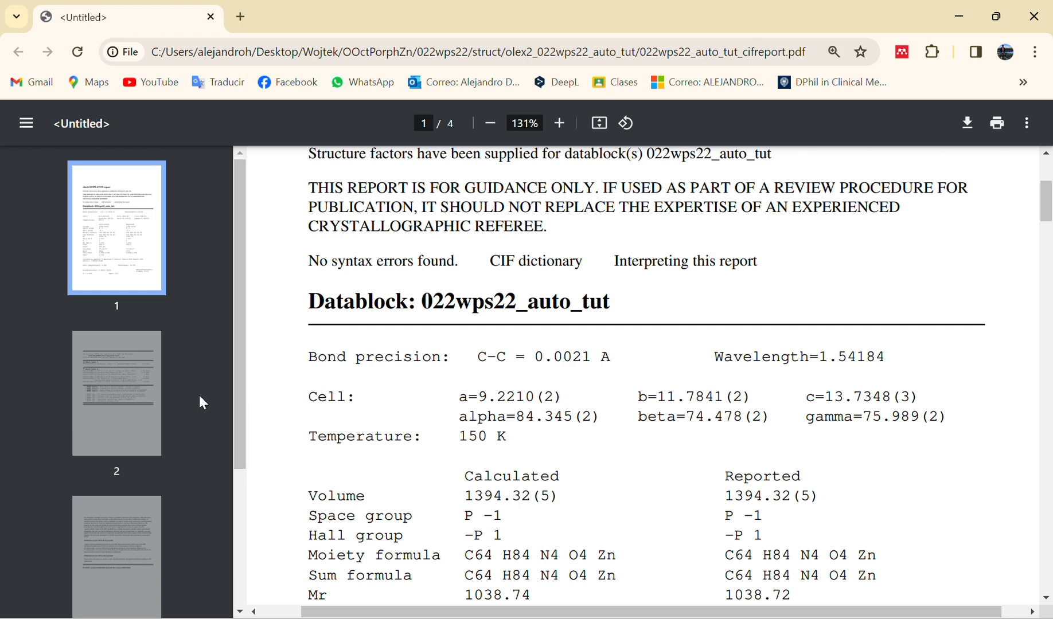
scroll(458, 388, down, 3)
scroll(453, 382, up, 1)
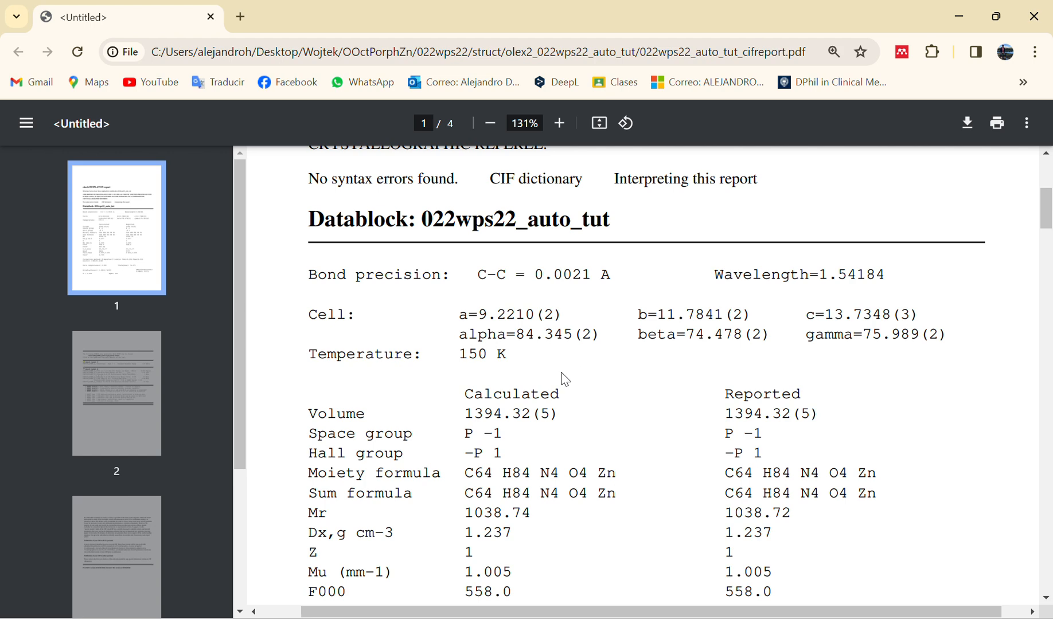
scroll(476, 401, down, 1)
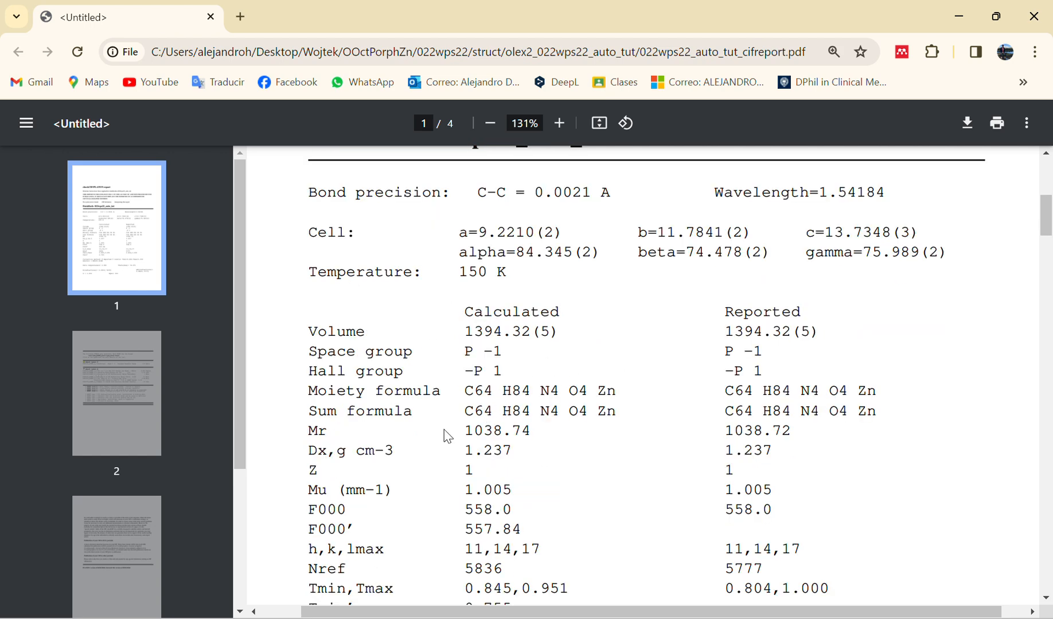
scroll(527, 487, down, 2)
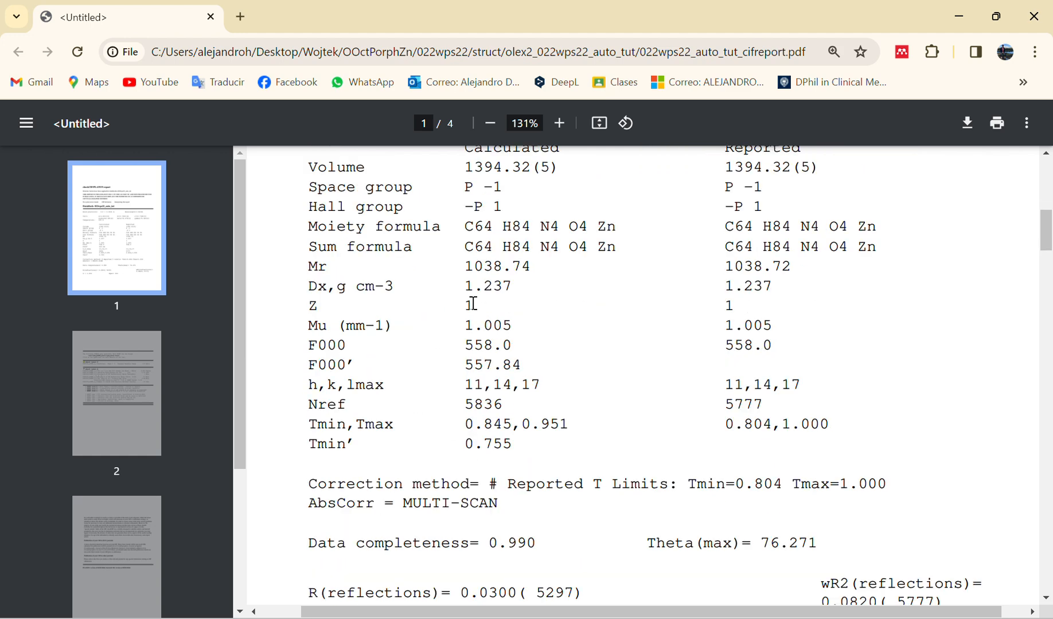
scroll(514, 339, down, 1)
scroll(512, 347, down, 1)
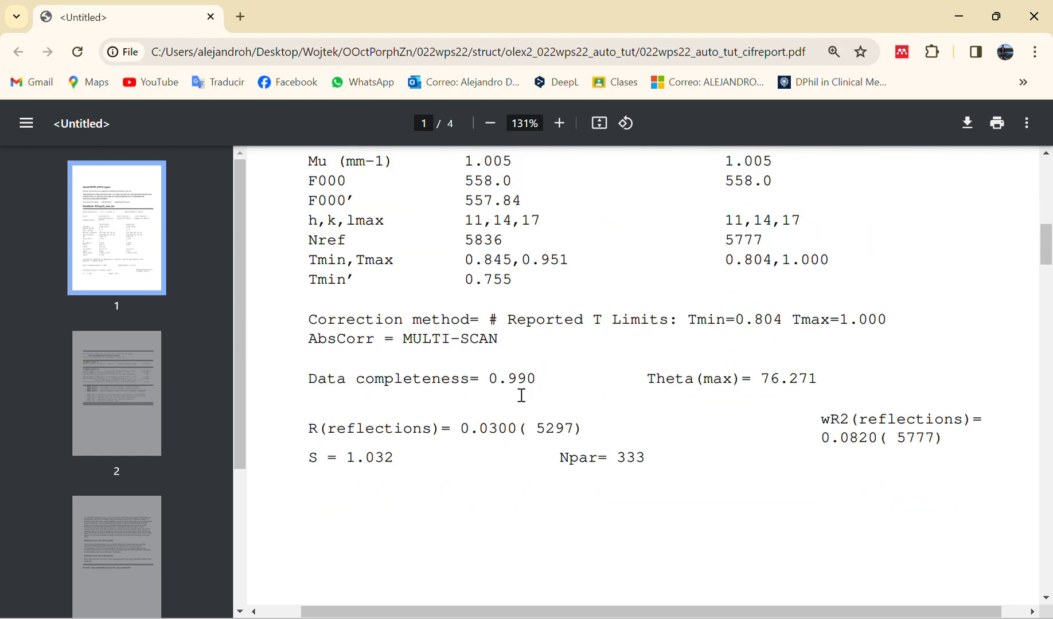
scroll(493, 468, down, 2)
scroll(493, 468, down, 3)
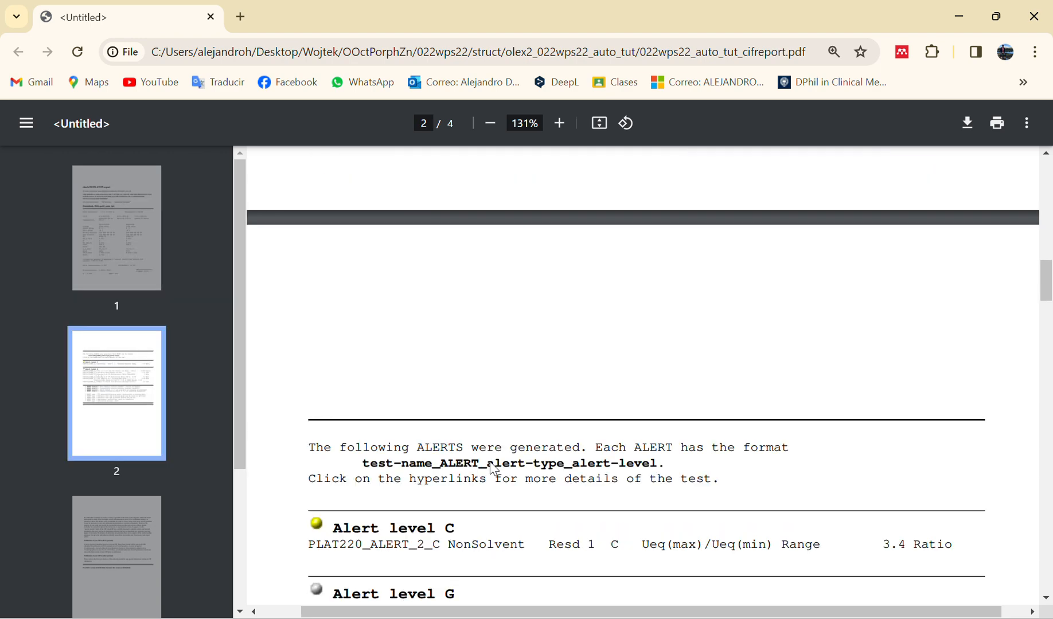
Step: Examine the level C alert PLAT220 about the carbon Ueq(max)/Ueq(min) range
scroll(493, 468, down, 2)
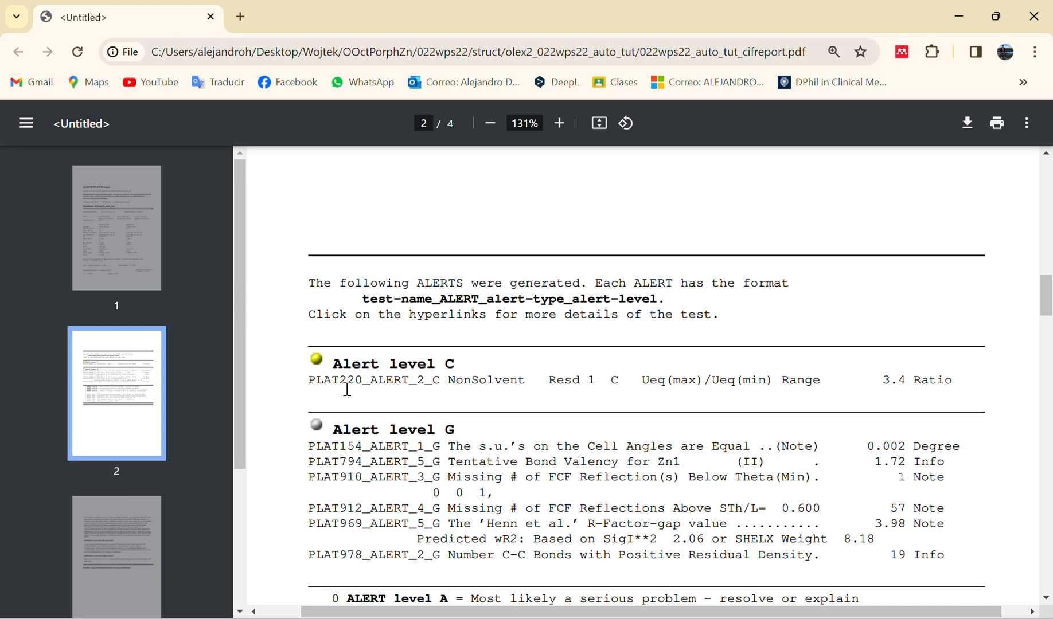
drag(352, 379, 788, 381)
click(506, 384)
click(797, 385)
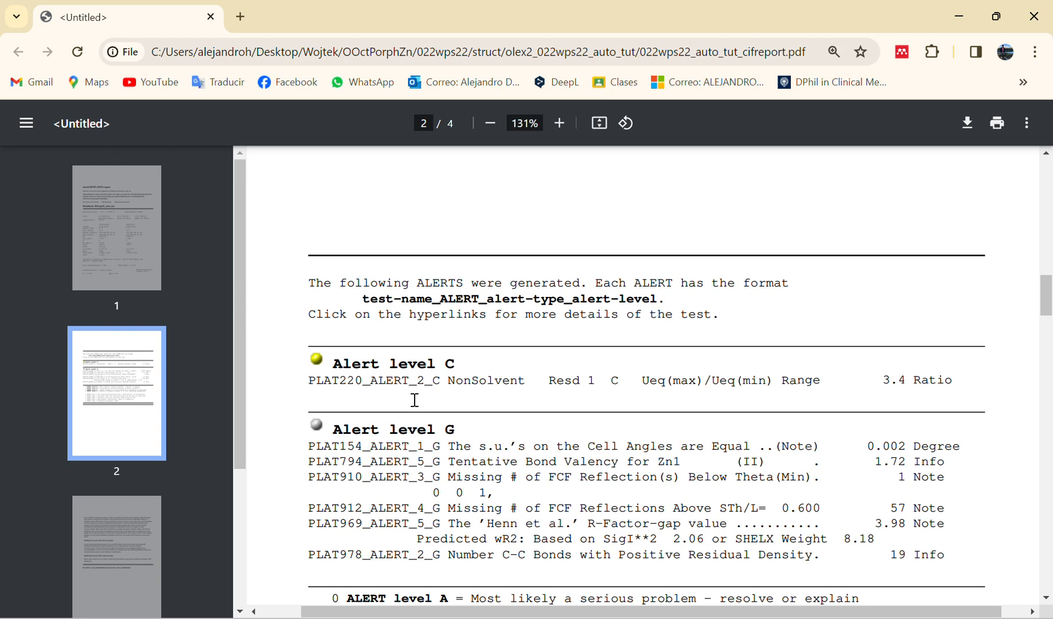
drag(309, 381, 447, 385)
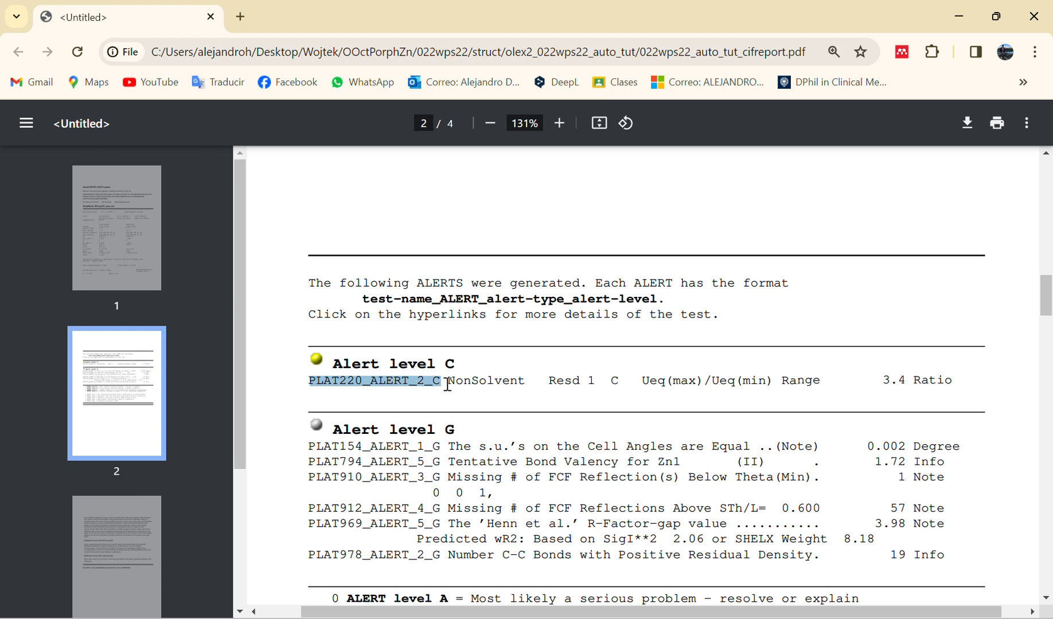
click(447, 384)
double_click(411, 386)
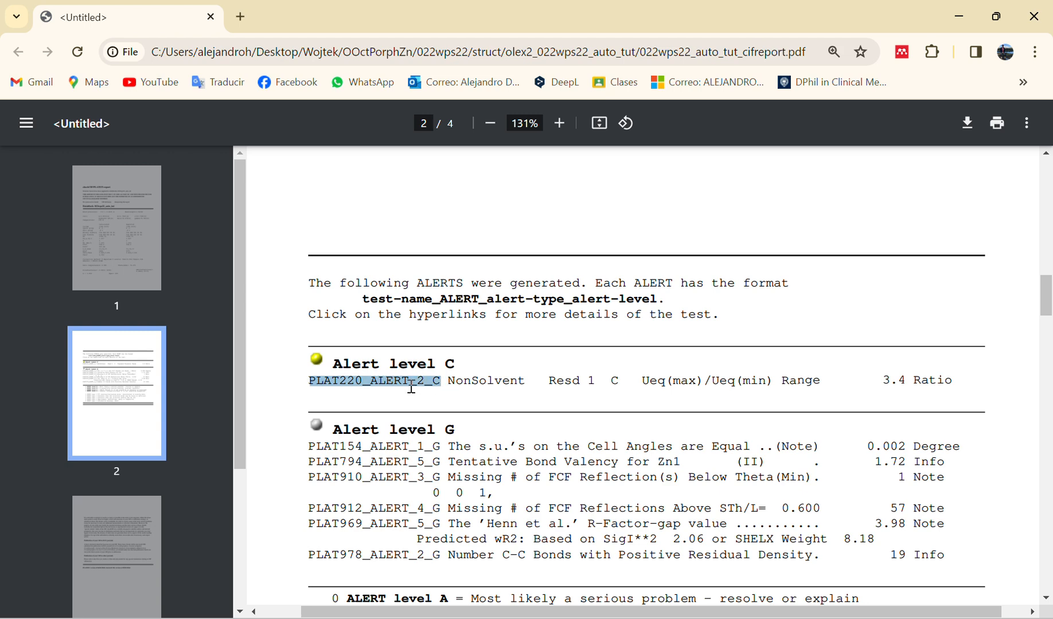
click(353, 394)
drag(309, 384, 796, 376)
click(796, 376)
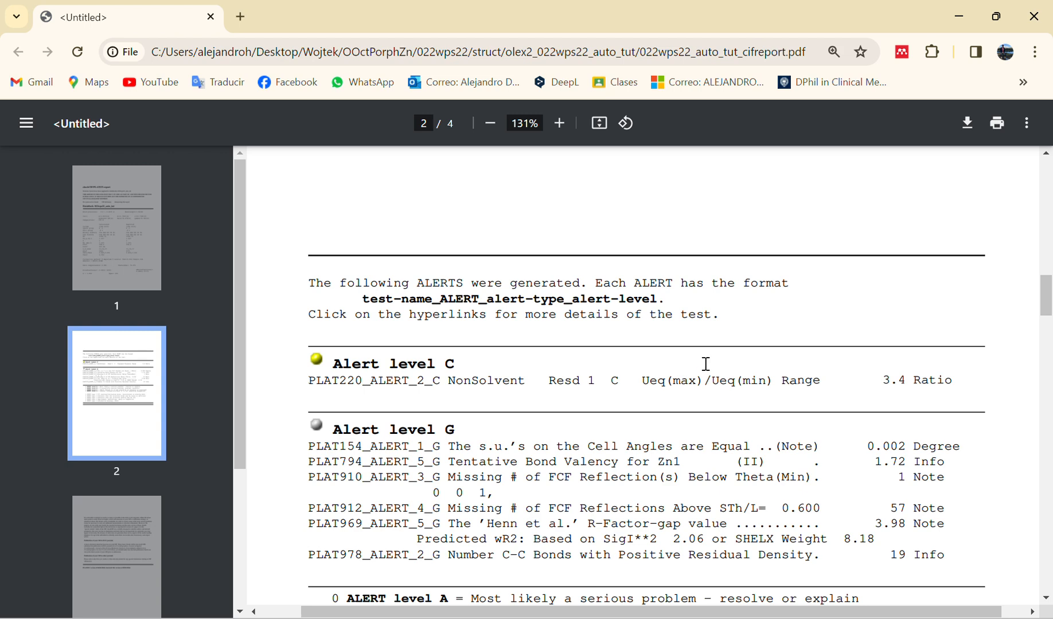
Step: Examine the level G alerts on C-C bond residual density, the R-factor gap and missing FCF reflections
scroll(661, 381, down, 1)
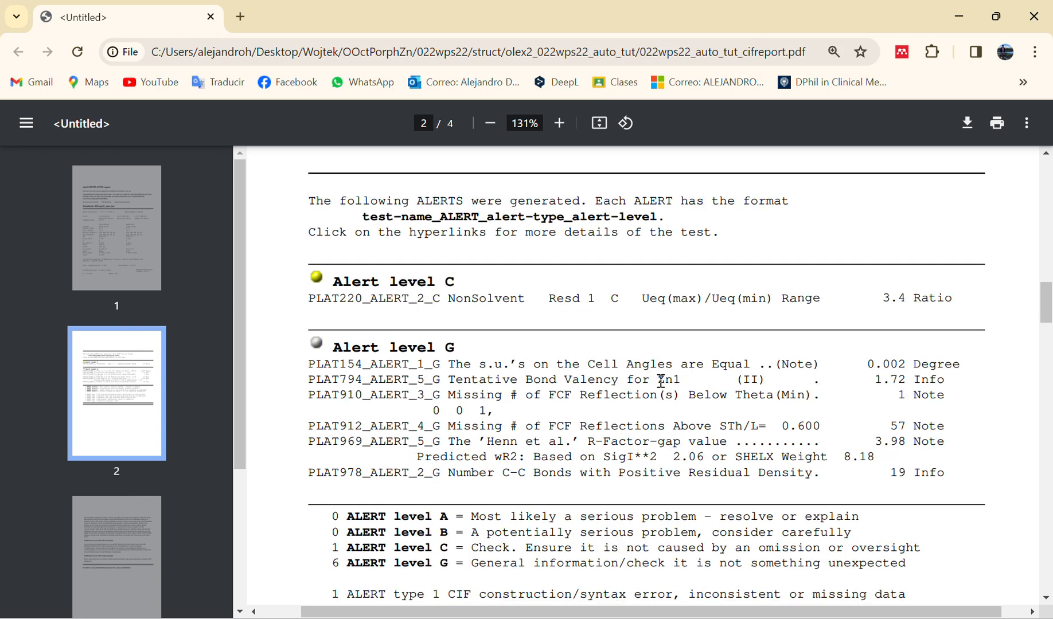
scroll(656, 337, down, 1)
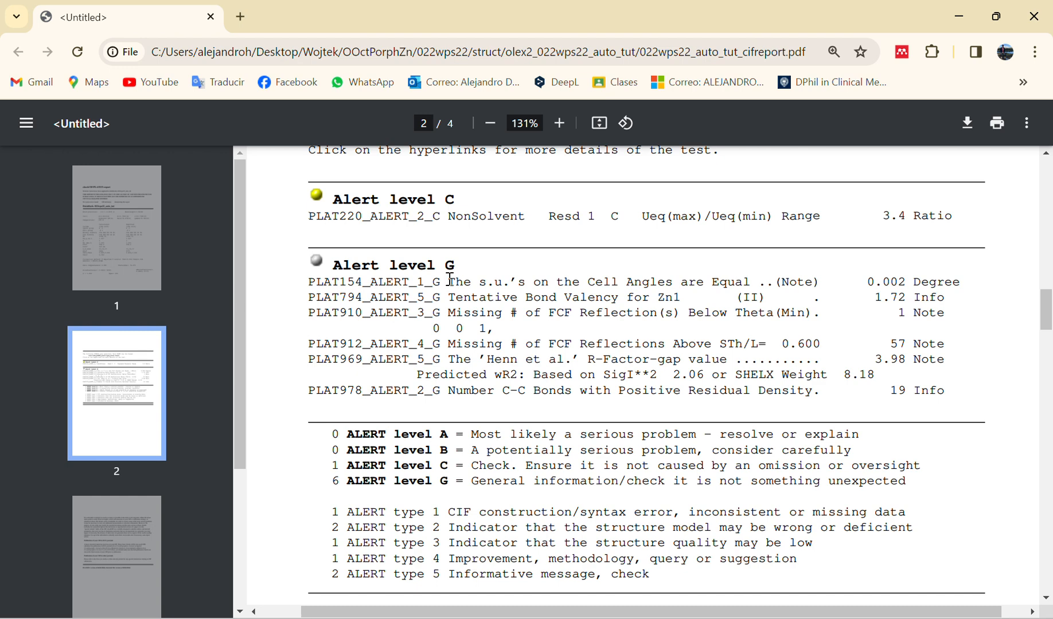
drag(454, 299, 478, 304)
drag(495, 392, 954, 399)
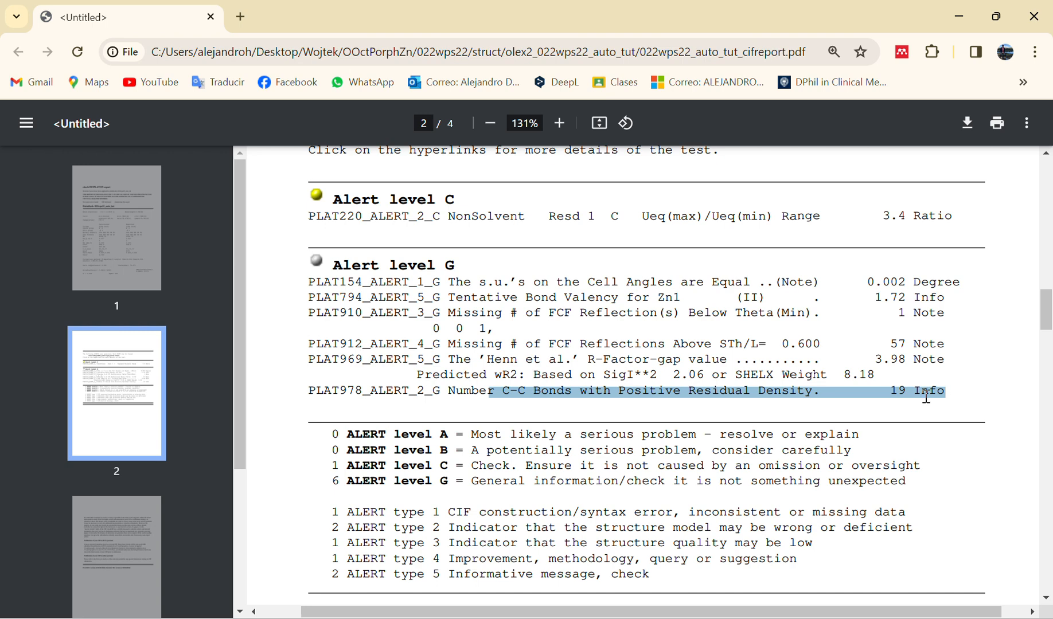
click(704, 392)
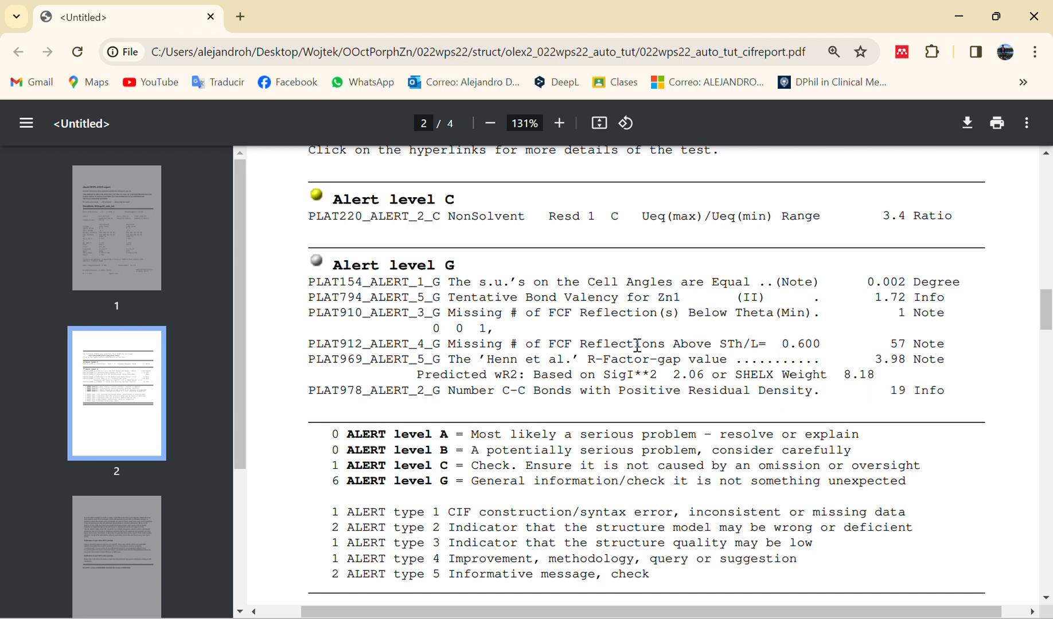
drag(448, 360, 542, 391)
click(513, 351)
drag(469, 343, 676, 344)
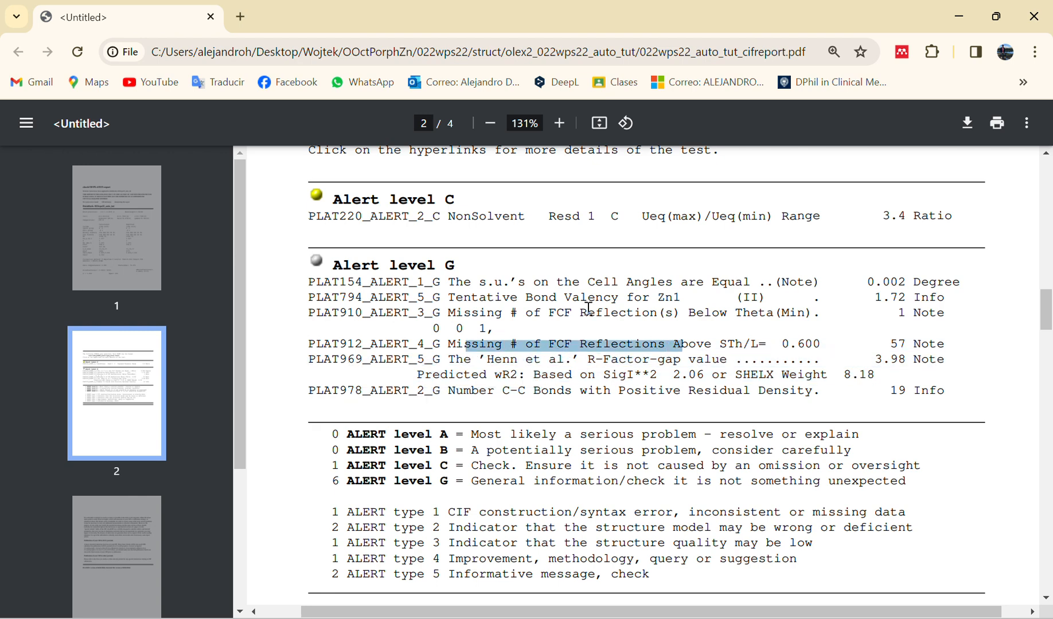
drag(467, 314, 499, 337)
click(484, 339)
click(492, 331)
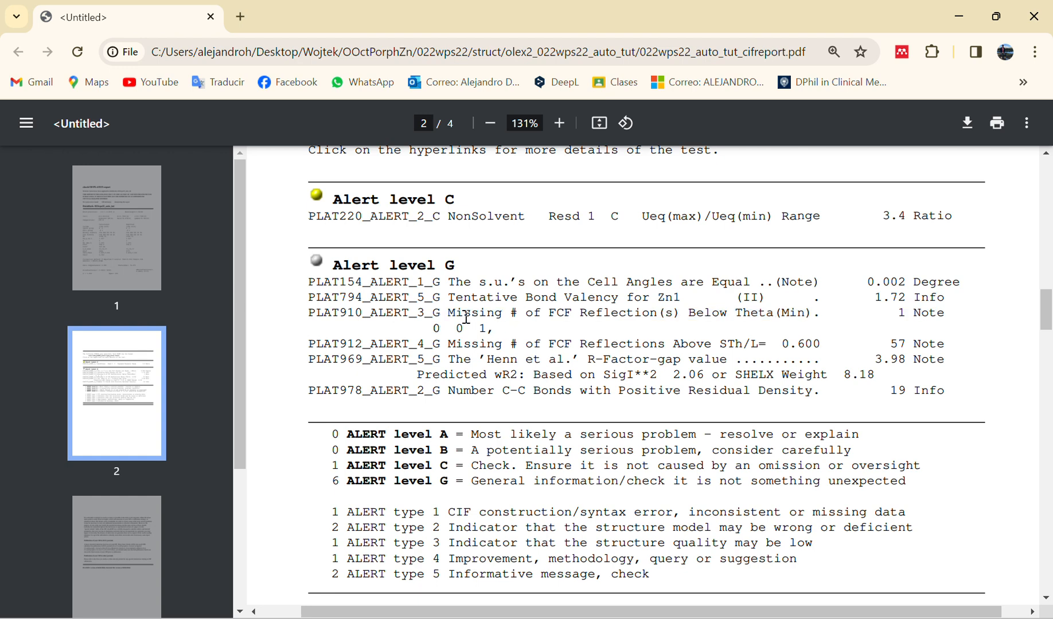
Step: Check the level G alerts on Zn1 bond valency and cell angle s.u.'s, and view the PLATON ellipsoid plot on the last page
drag(455, 303, 917, 313)
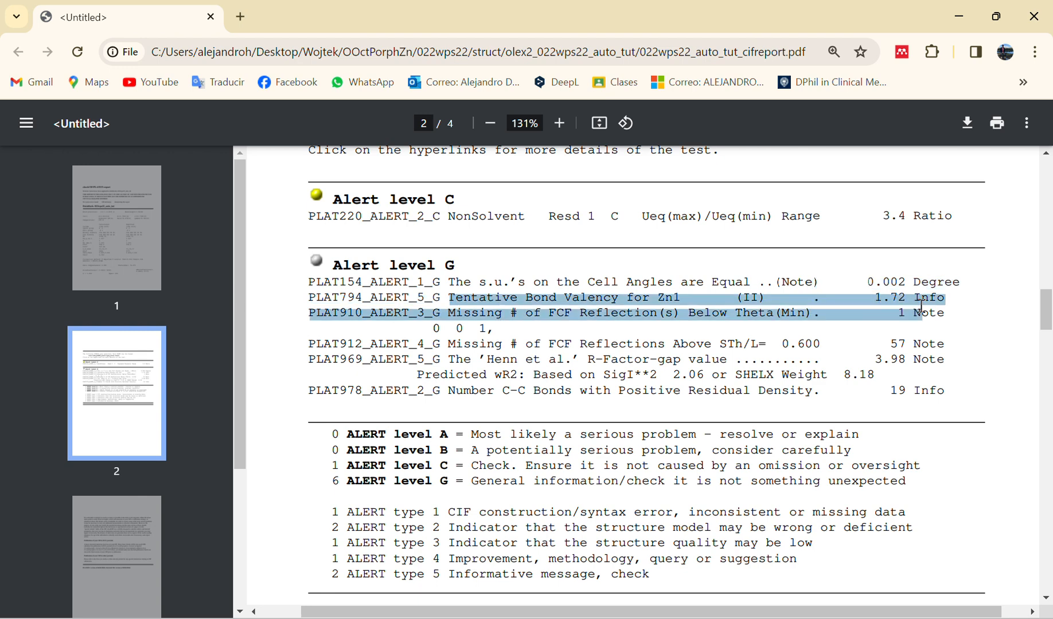
click(921, 306)
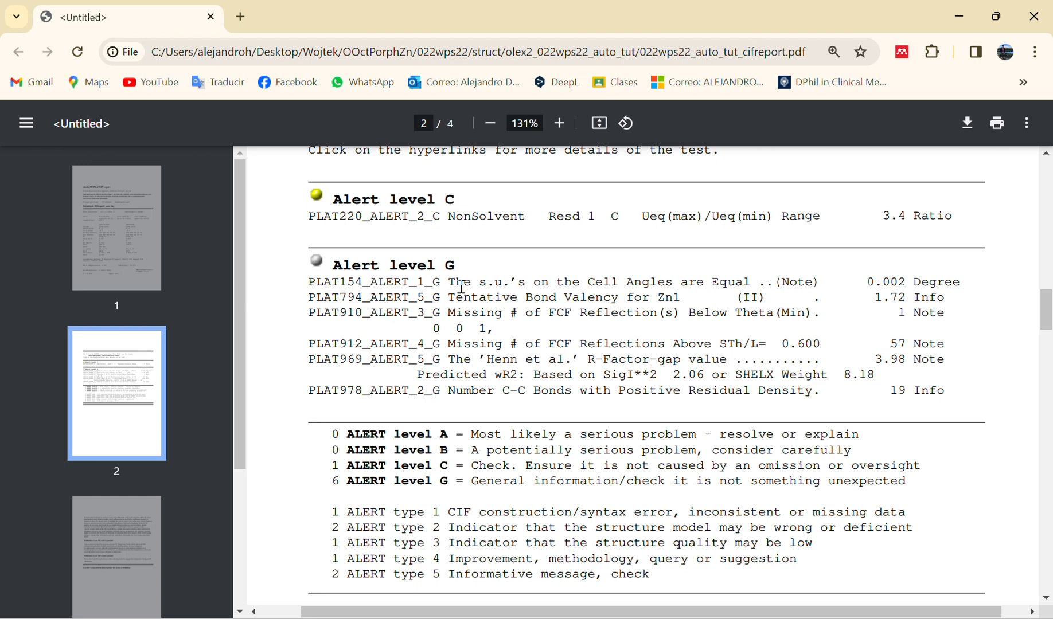
drag(459, 285, 823, 314)
click(828, 309)
scroll(769, 344, down, 10)
scroll(767, 349, down, 15)
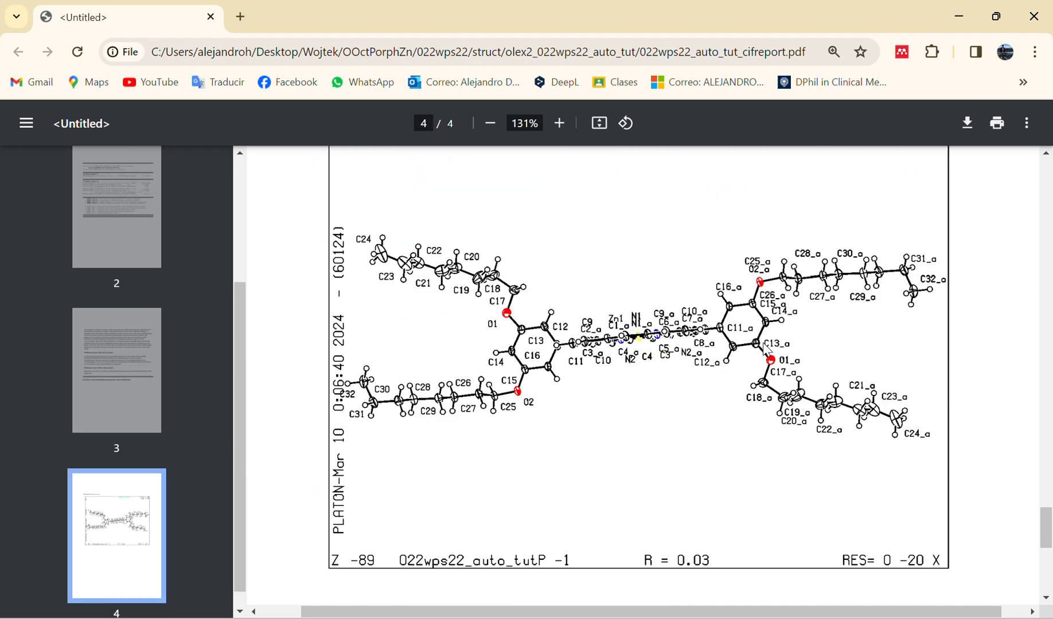
Step: Review the checkCIF report again from the ellipsoid plot back through the alerts to the cell data and R values on page one
scroll(768, 348, up, 15)
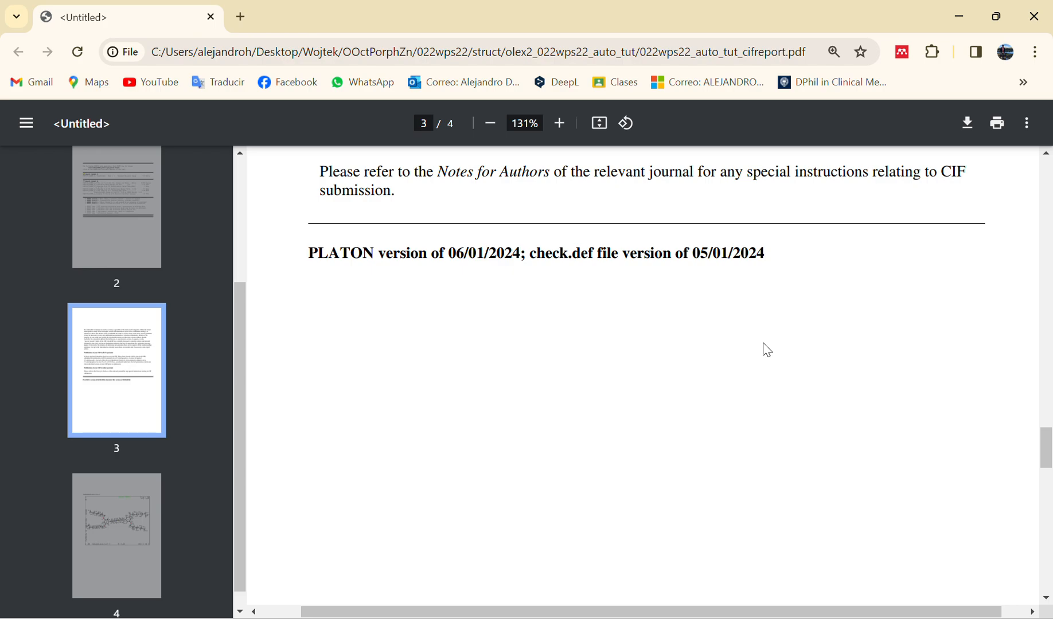
scroll(767, 348, up, 10)
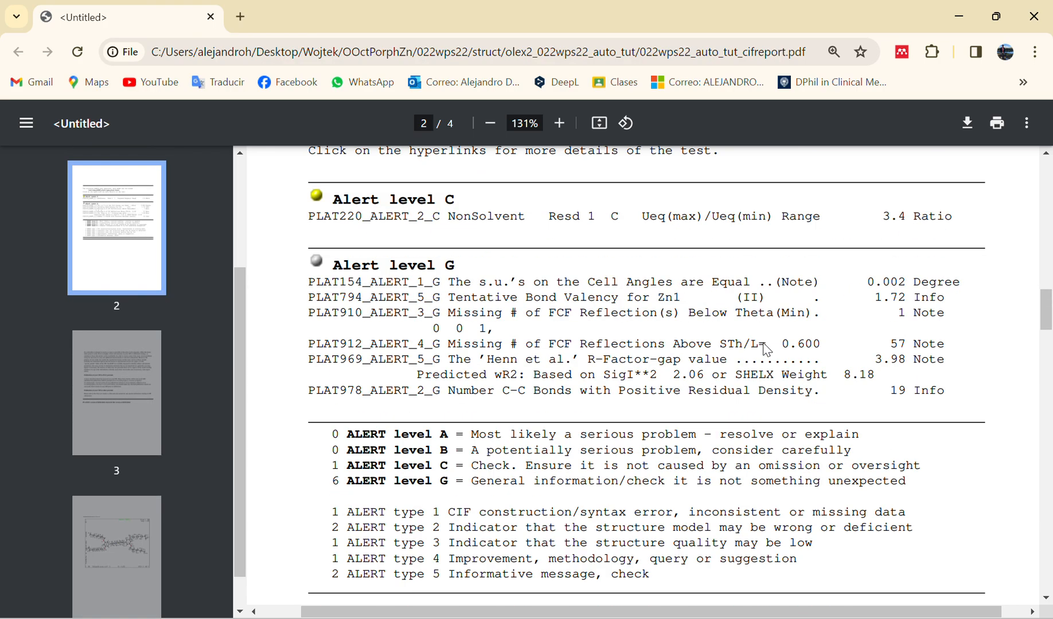
scroll(766, 349, up, 15)
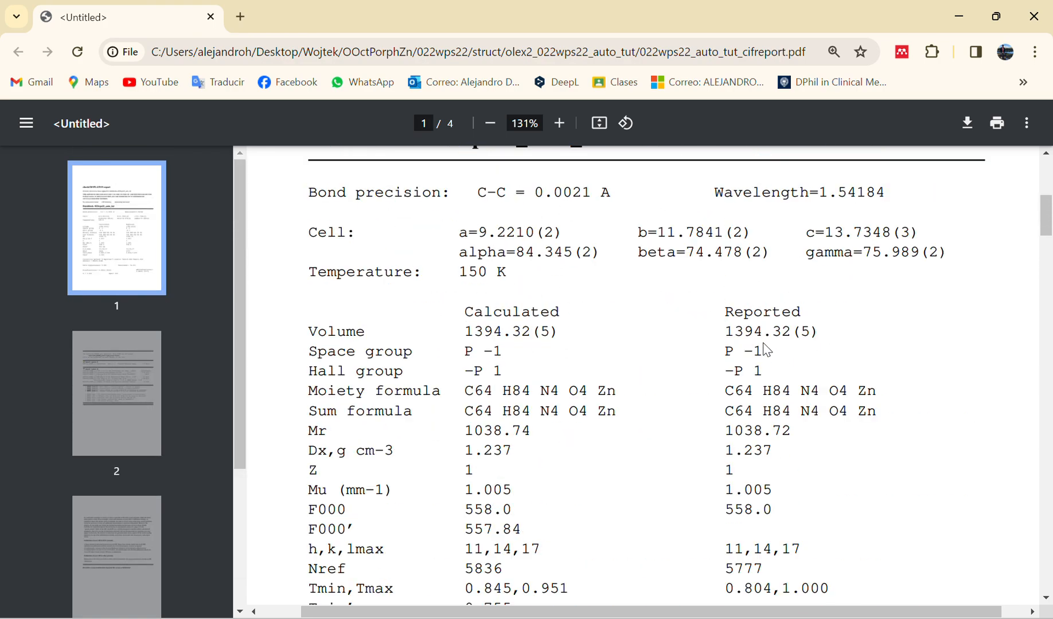
scroll(762, 345, down, 3)
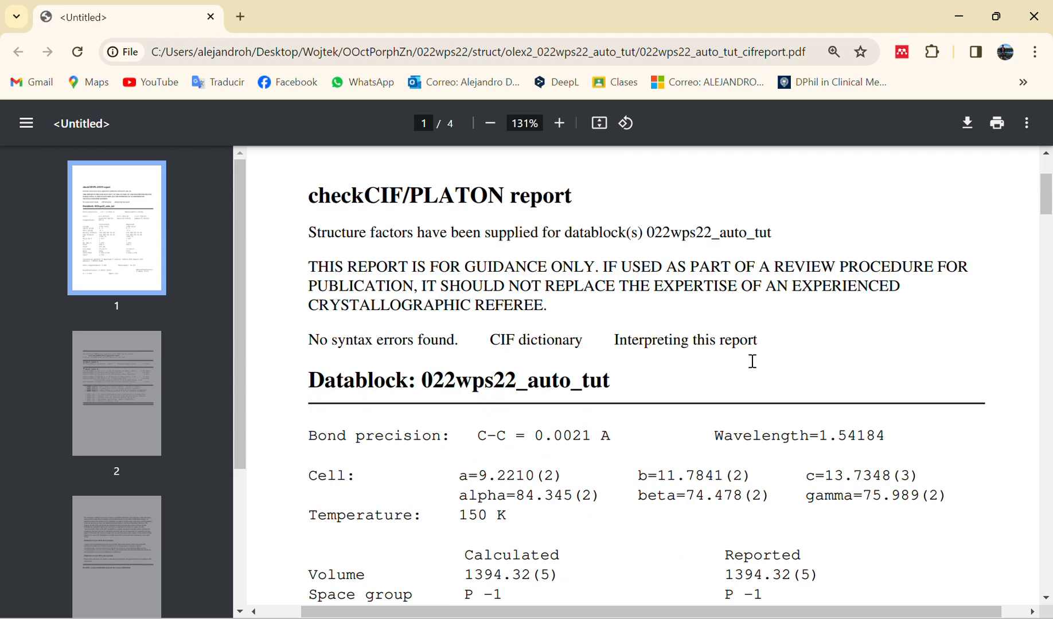
scroll(625, 361, down, 1)
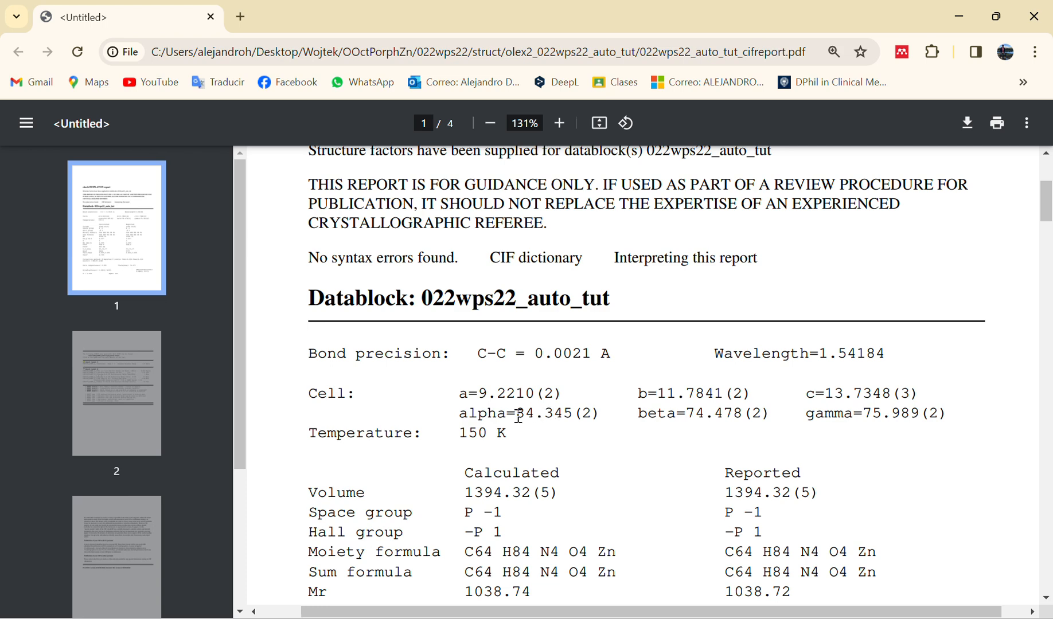
scroll(498, 430, down, 9)
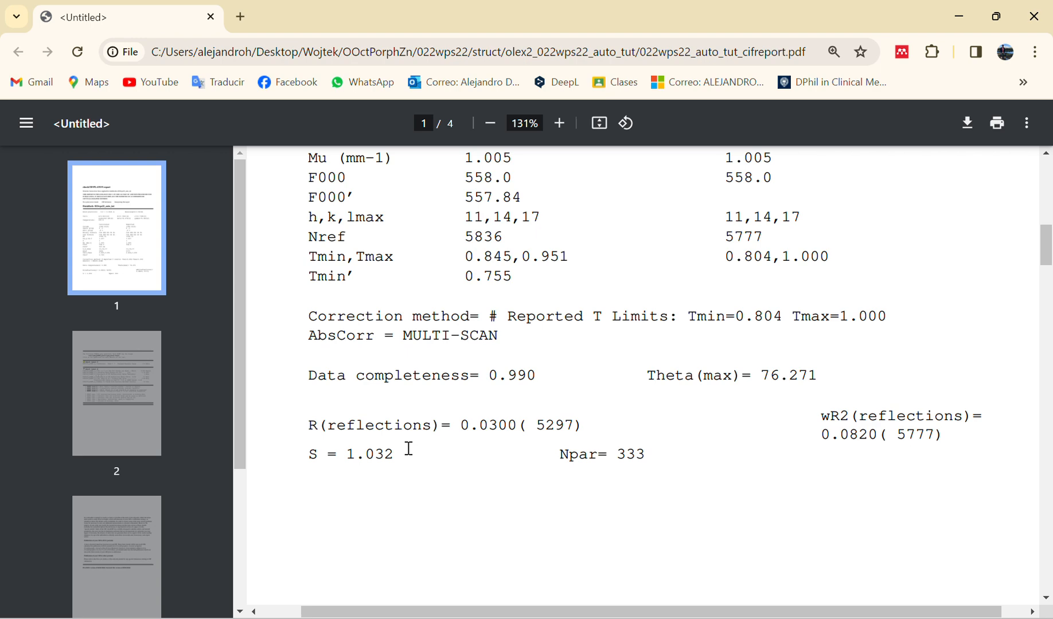
scroll(410, 447, up, 12)
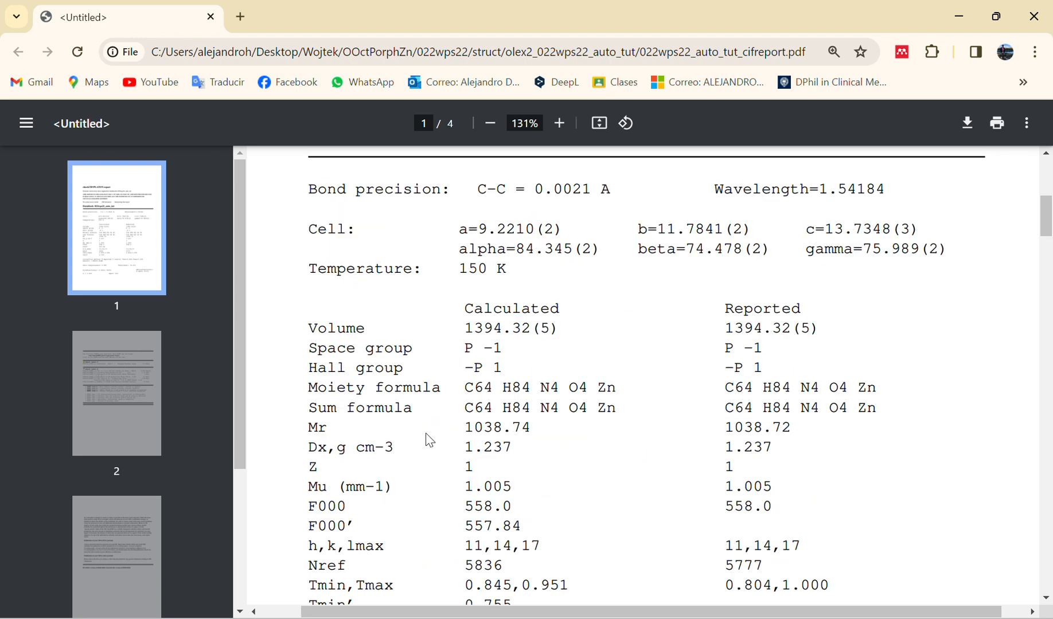
Step: Examine the datablock name 022wps22_auto_tut in the heading of the checkCIF report's first page
scroll(434, 423, down, 1)
drag(423, 378, 604, 374)
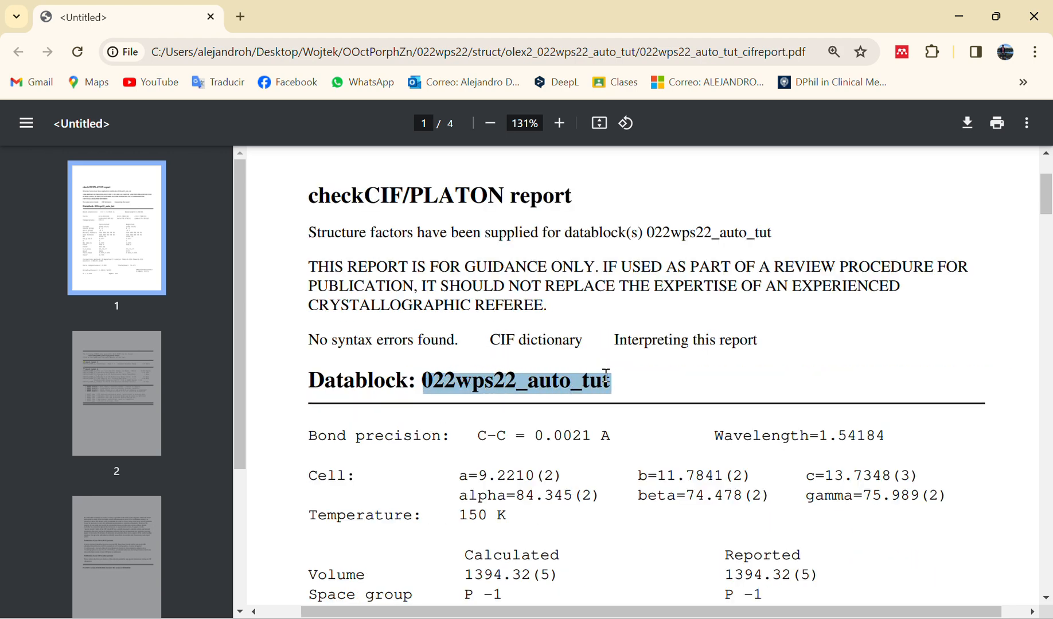
click(604, 378)
drag(420, 380, 605, 397)
click(605, 397)
drag(427, 390, 518, 380)
click(439, 379)
scroll(540, 391, down, 2)
scroll(558, 351, up, 2)
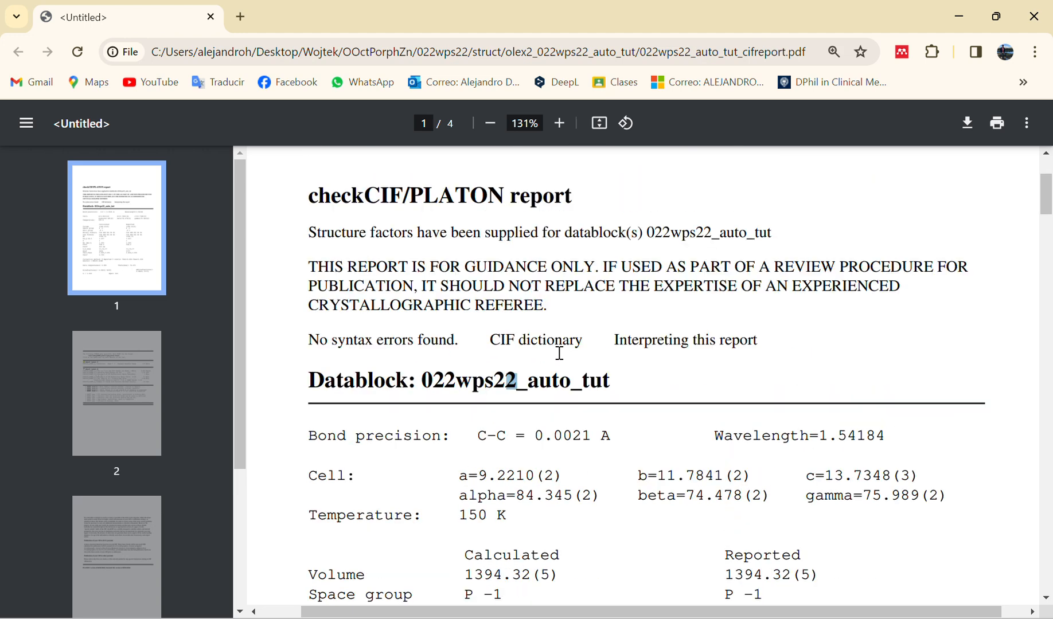
Step: Close the checkCIF report and open 022wps22_auto_tut.cif from the olex2_022wps22_auto_tut folder in Notepad, just this once
click(211, 18)
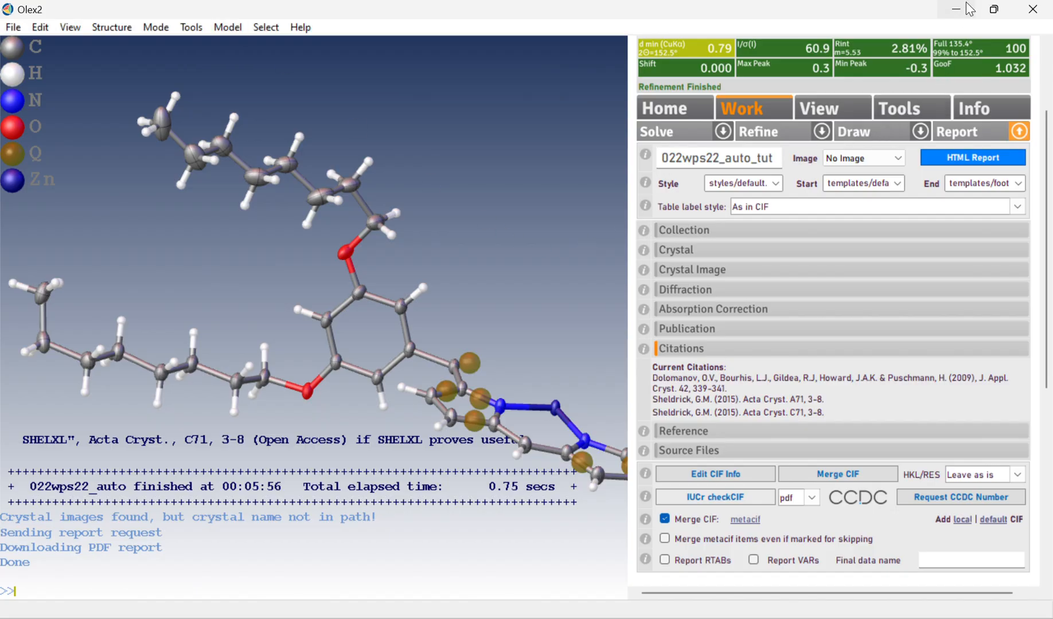
click(966, 8)
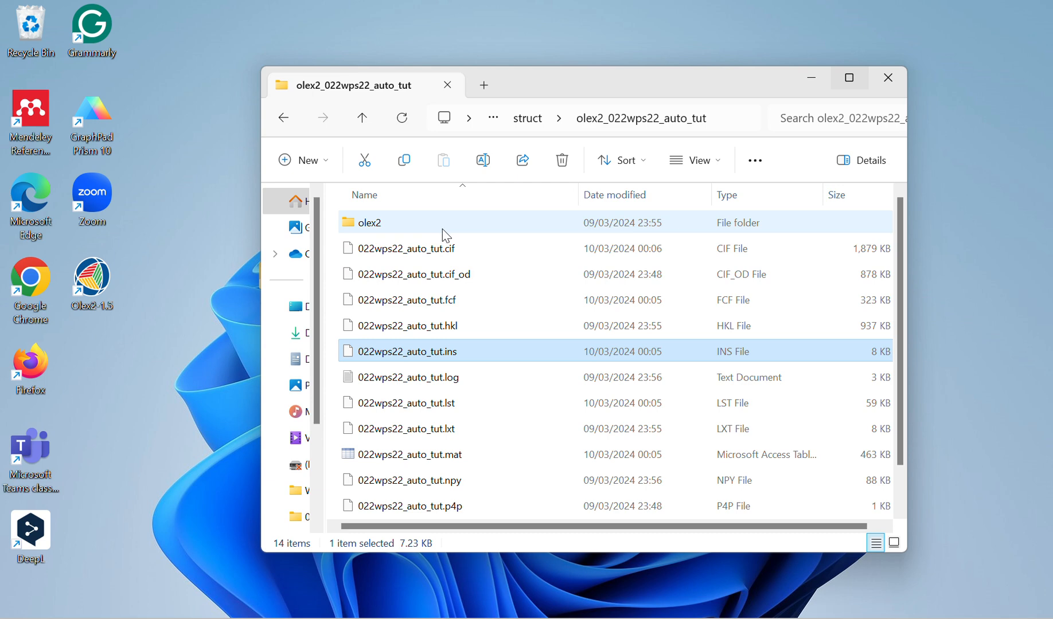
right_click(525, 244)
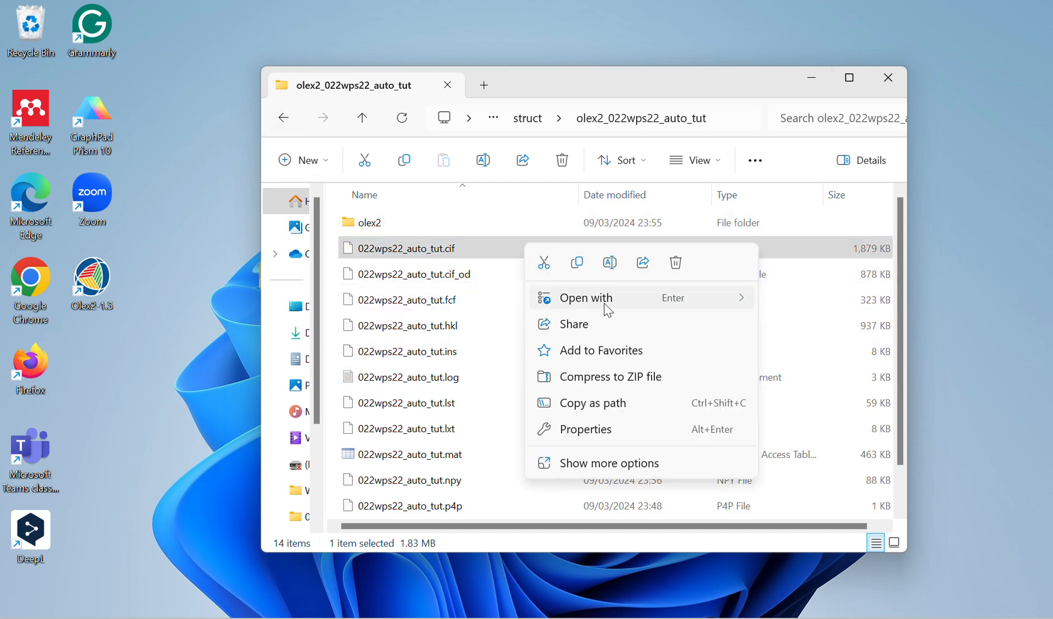
mouse_move(607, 310)
click(824, 356)
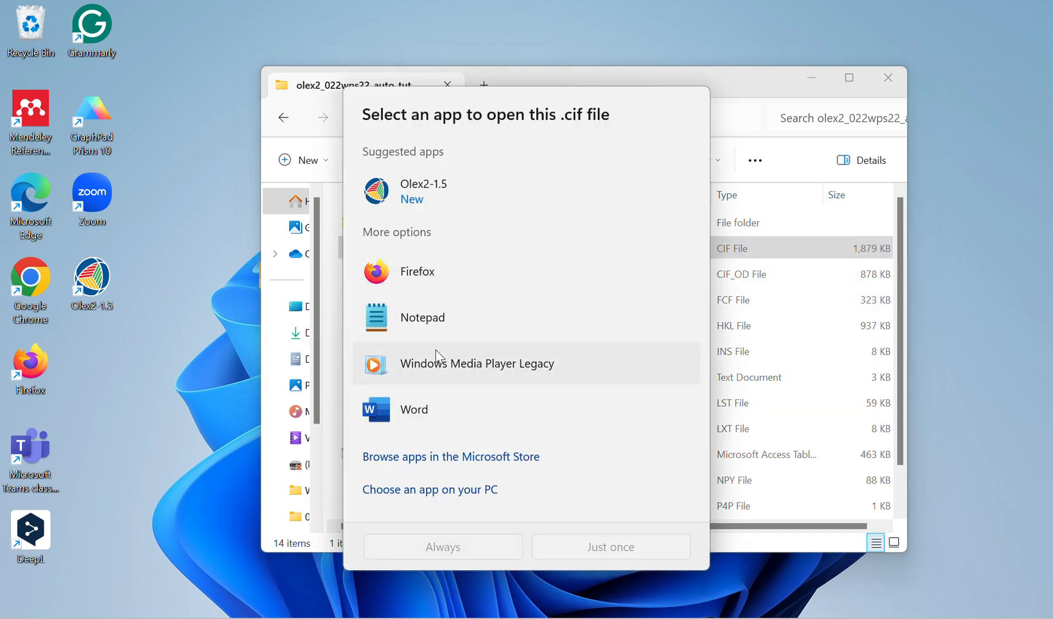
click(443, 323)
click(602, 549)
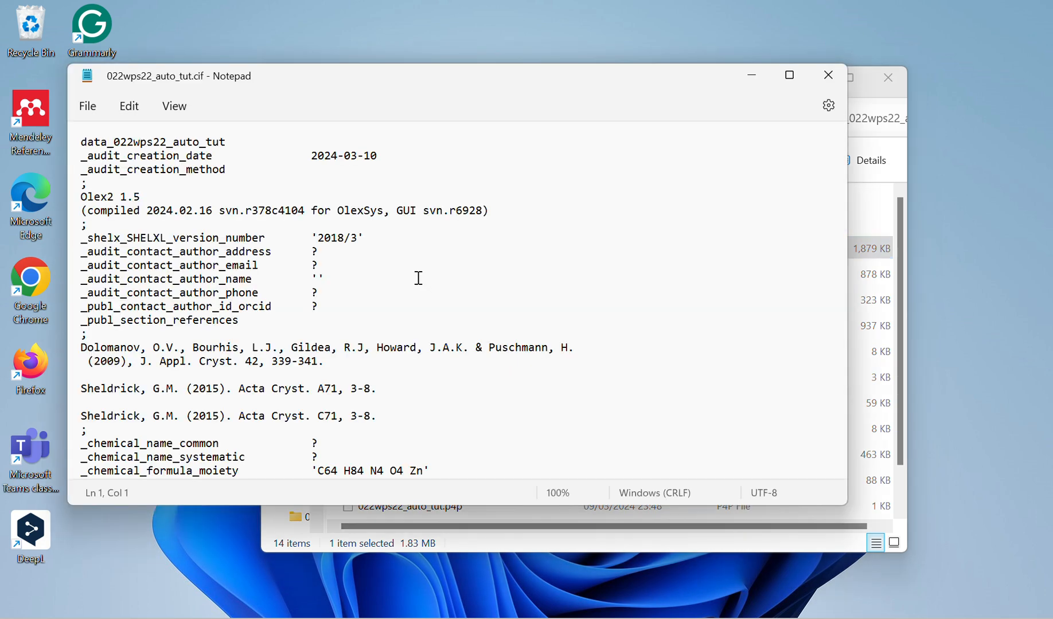
Step: Rename the CIF's data block to data_ZnPorph, then save and close the file
drag(229, 142, 113, 141)
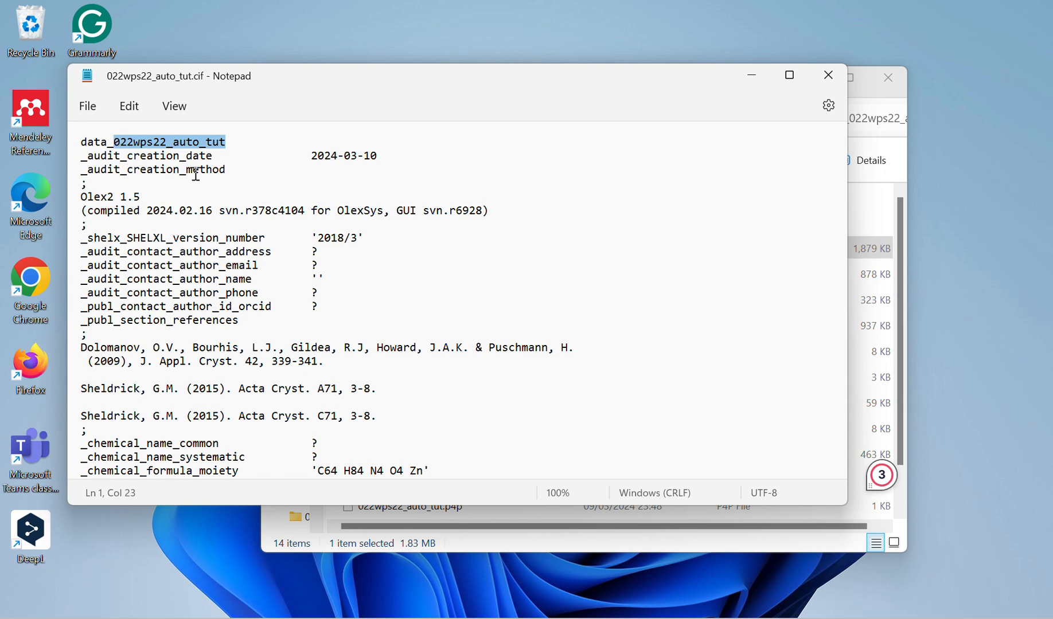
text(ZnPorph)
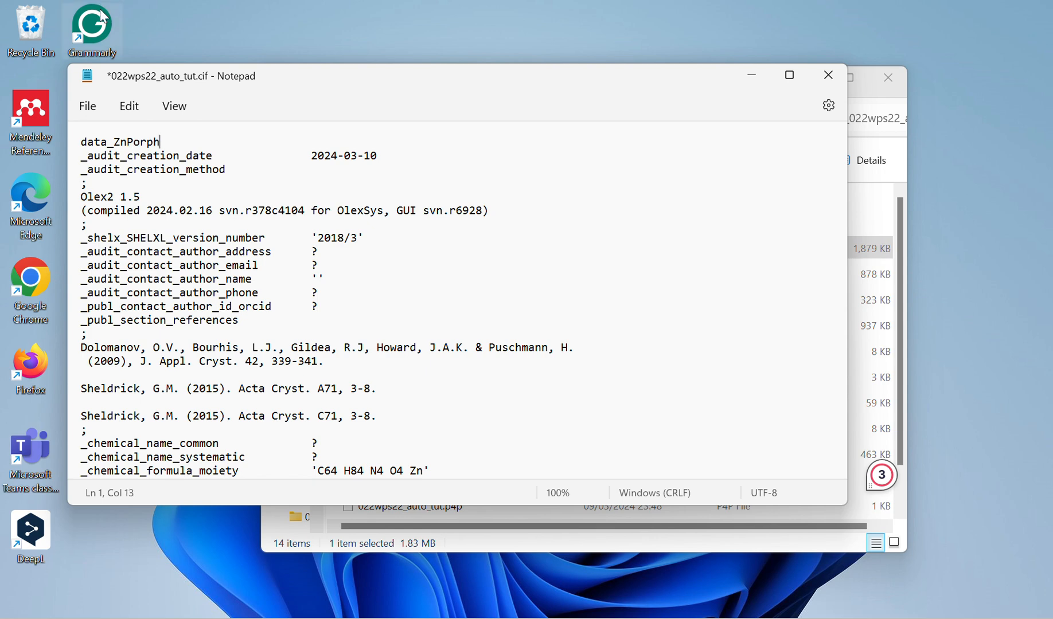
click(87, 105)
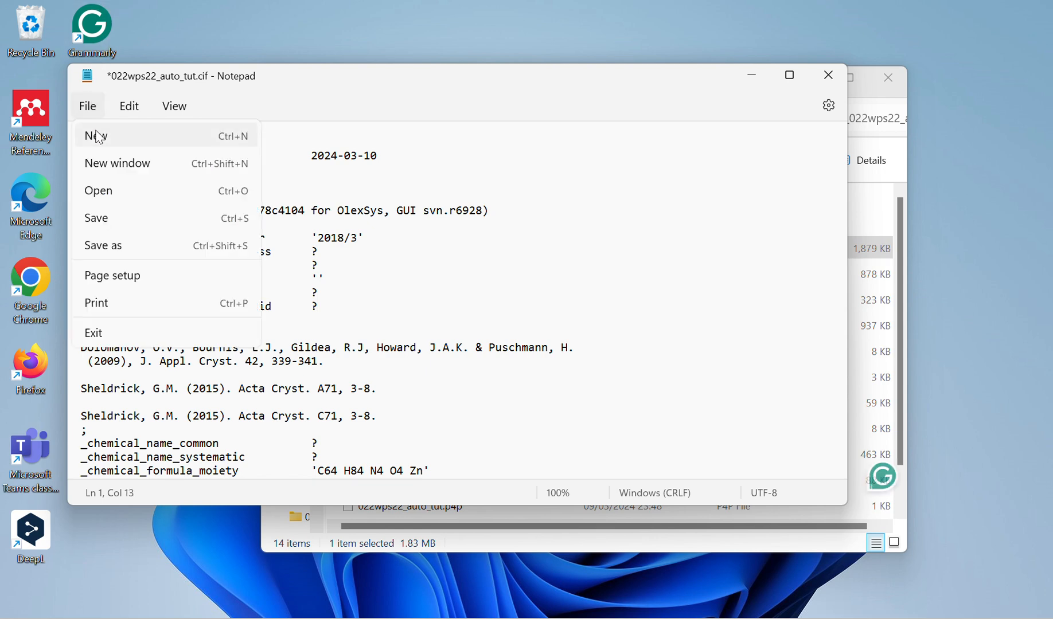
click(120, 219)
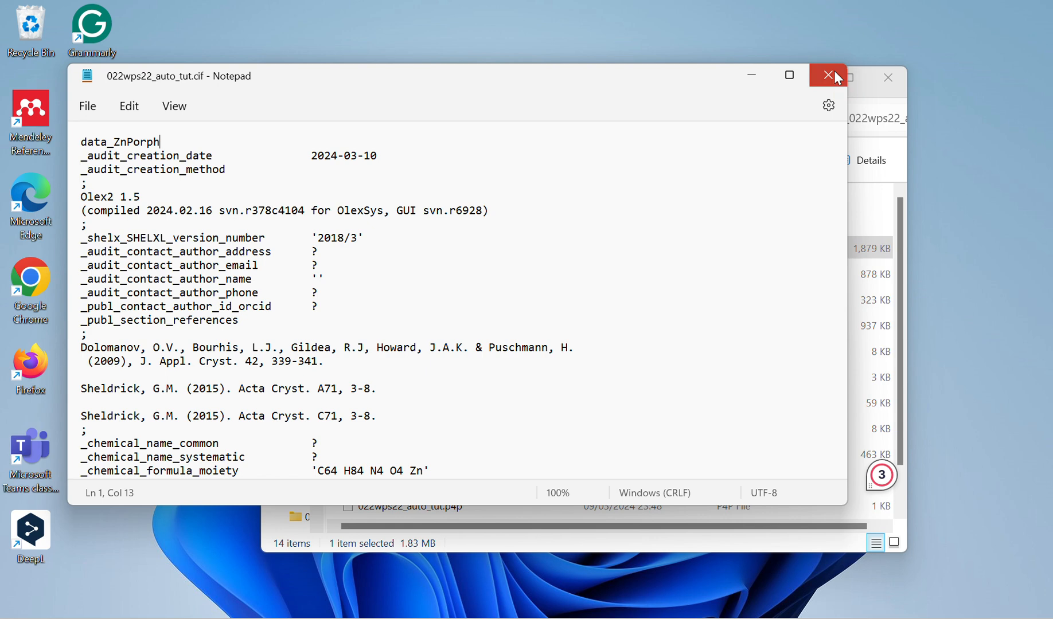
click(835, 72)
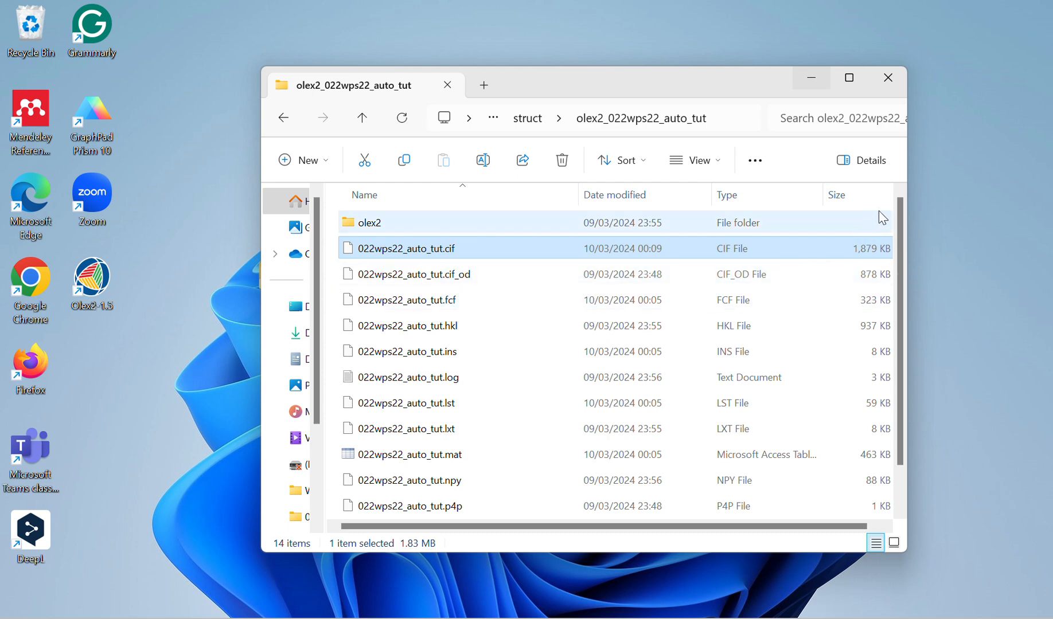
click(795, 172)
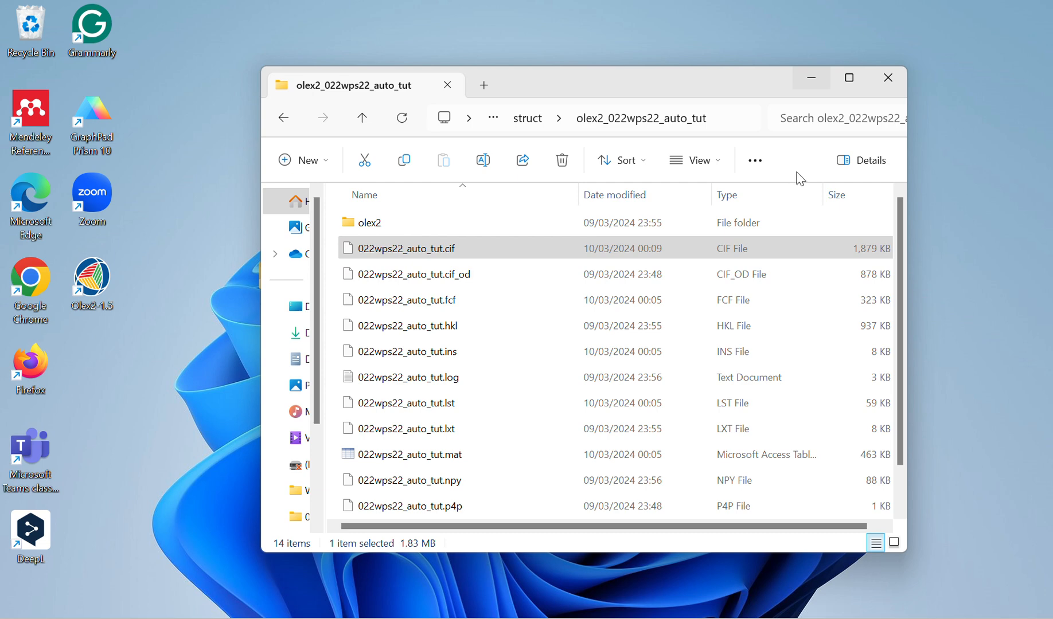